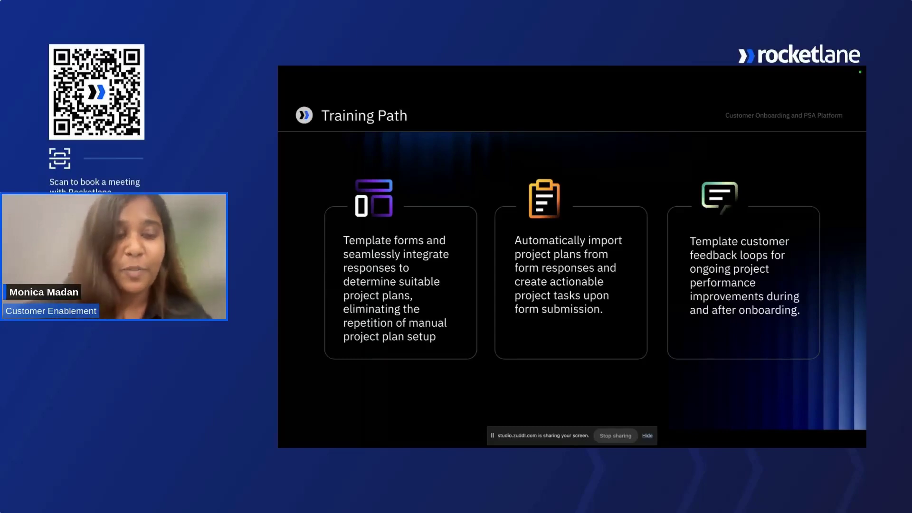
Exit the full-screen slideshow to return to the deck editor on the 'Training Path' slide
key("Escape")
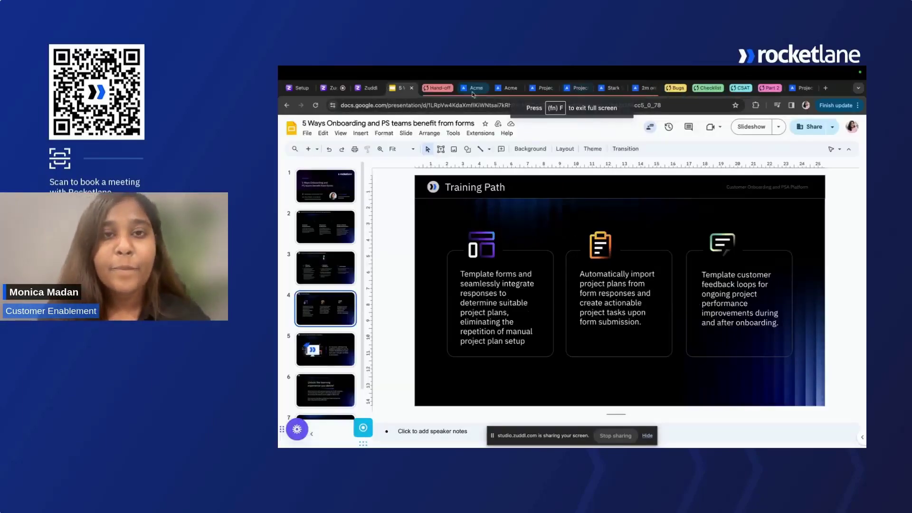
View the Acme customer preview of the hand-off form, scrolling through its customer, company, industry and training fields
left_click(495, 88)
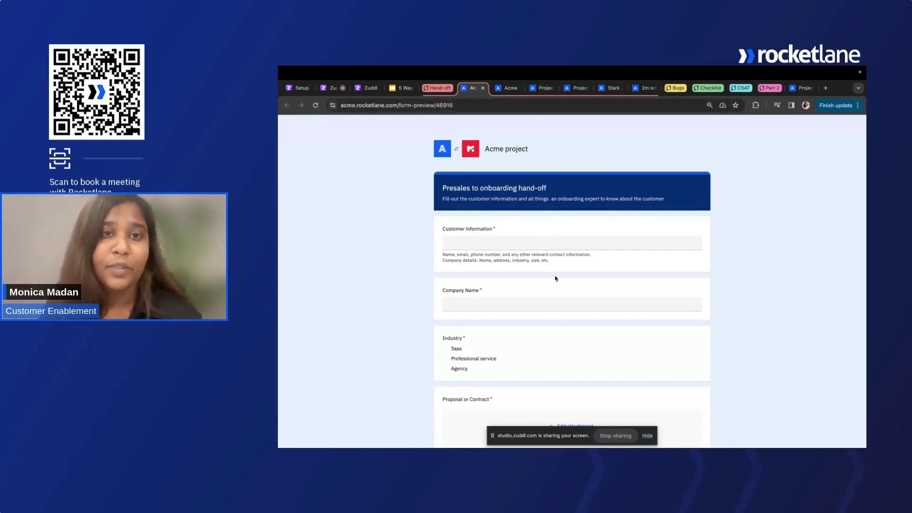
scroll(556, 279, "down", 1)
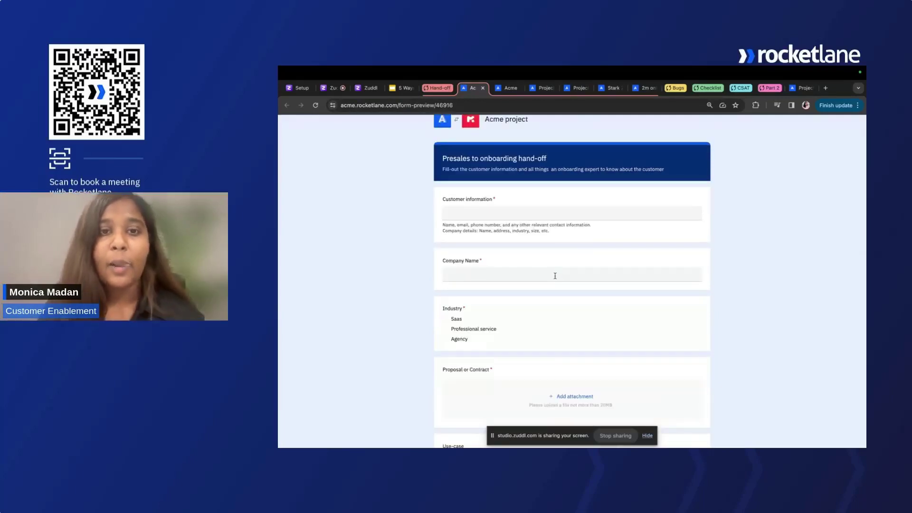
scroll(556, 278, "down", 1)
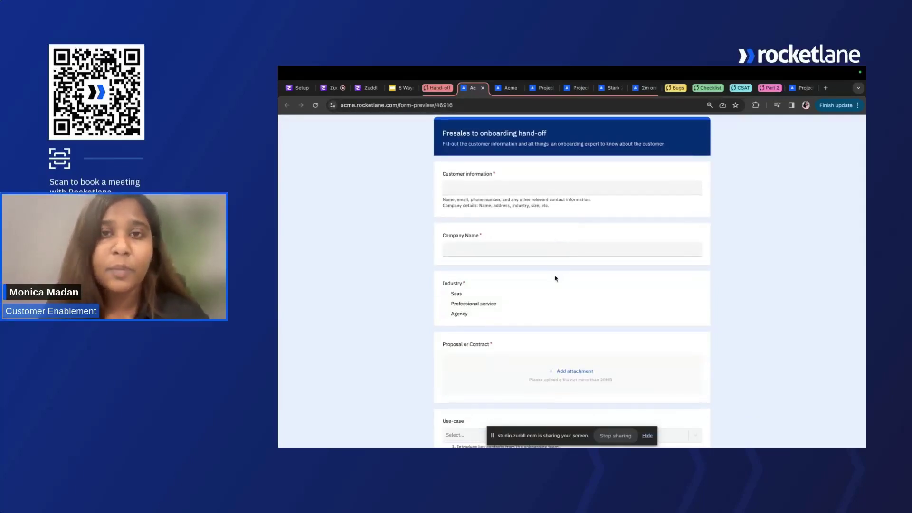
scroll(555, 279, "down", 12)
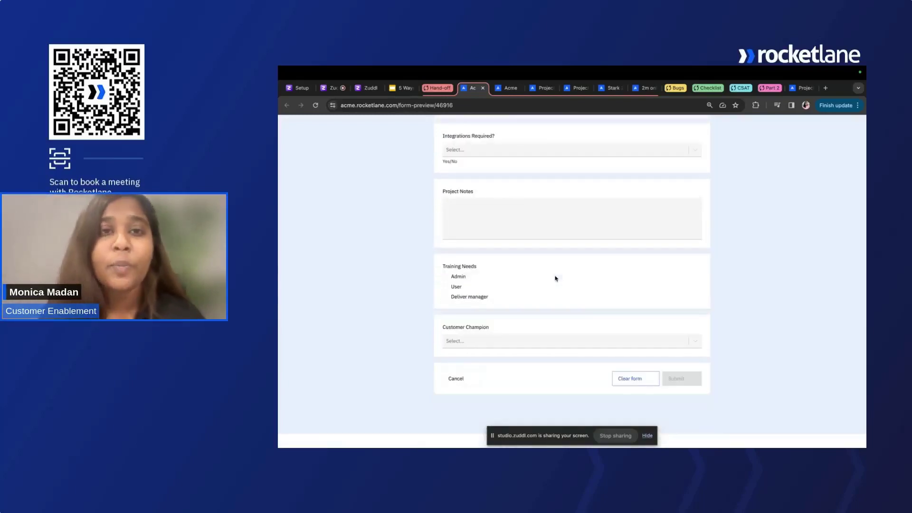
scroll(556, 278, "up", 12)
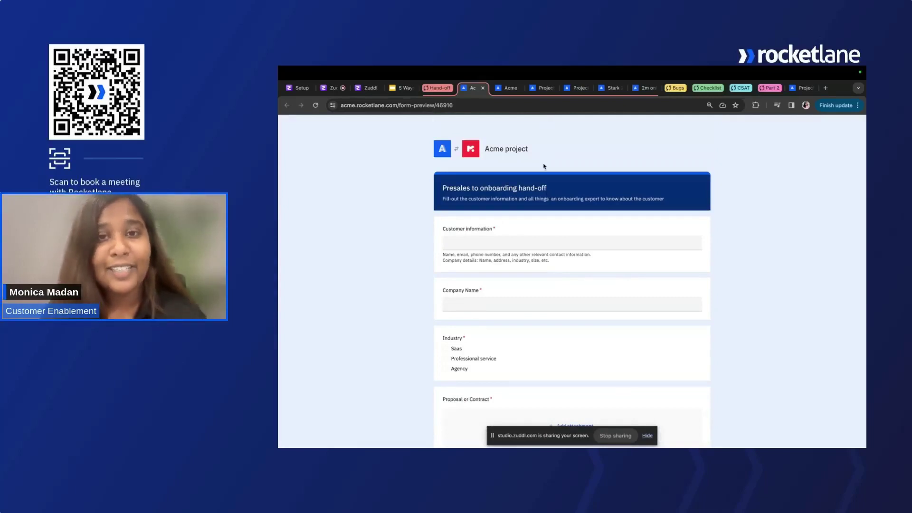
Switch to the hand-off form template in the builder and go to the Templates area
left_click(498, 89)
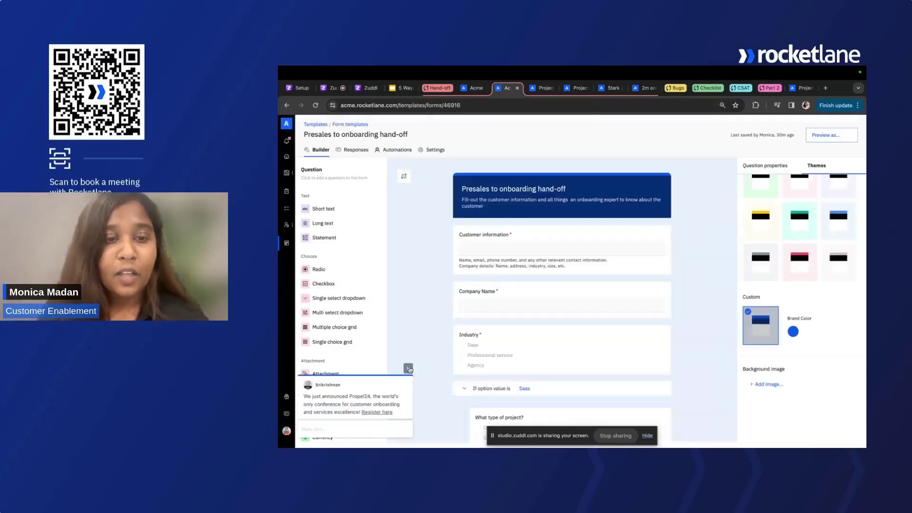
left_click(287, 245)
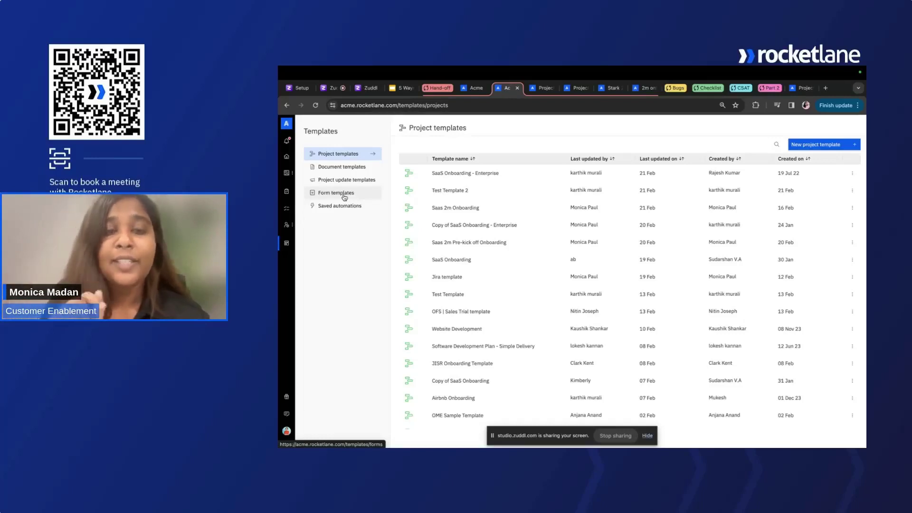
Open 'Presales to onboarding hand-off' from the Form templates list
left_click(373, 192)
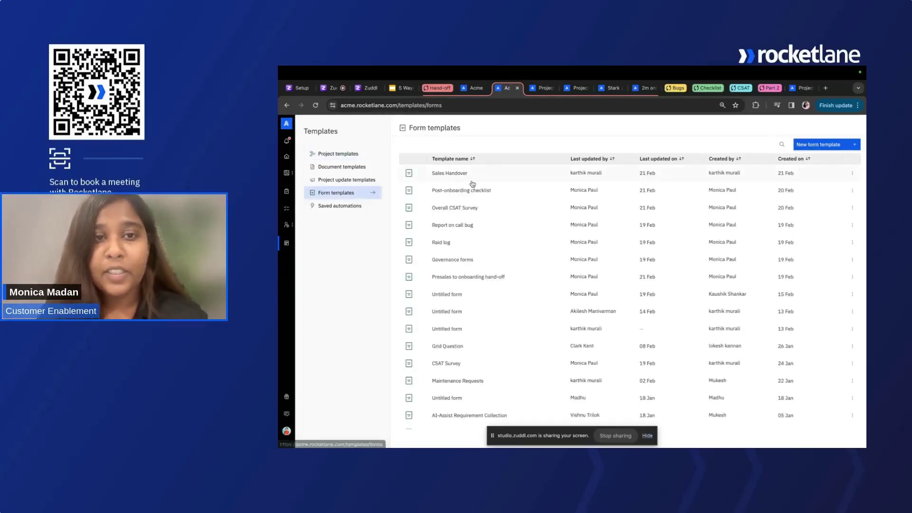
left_click(472, 277)
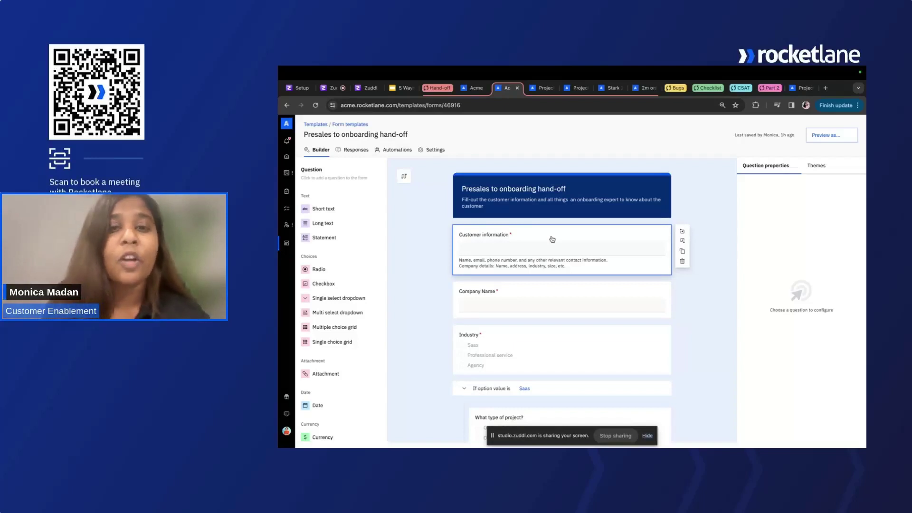
Review the Customer information, Company Name and Industry questions, including Industry's Saas, Professional service and Agency choices
left_click(552, 239)
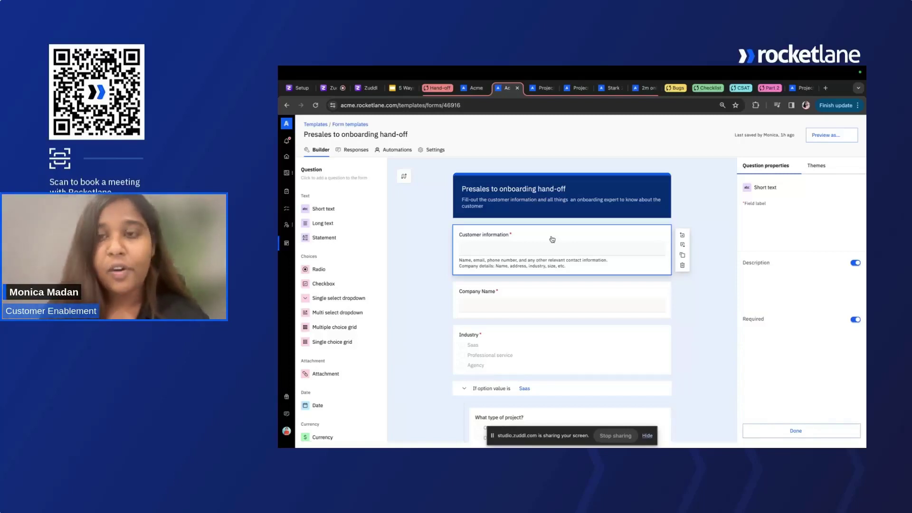
left_click(549, 295)
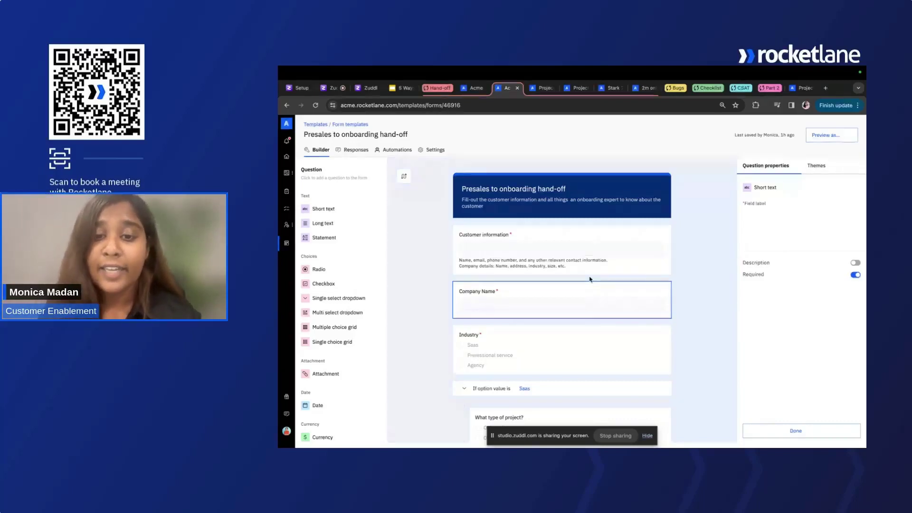
scroll(588, 285, "down", 1)
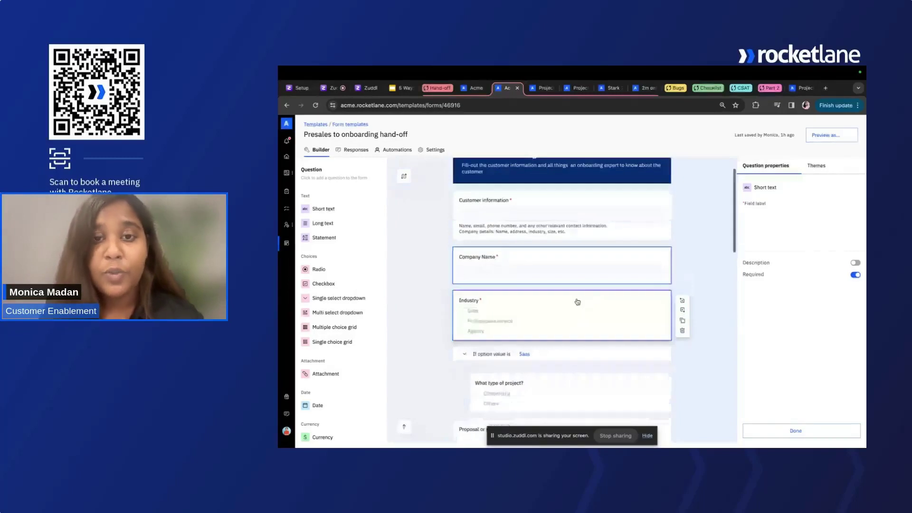
left_click(578, 302)
scroll(571, 277, "down", 1)
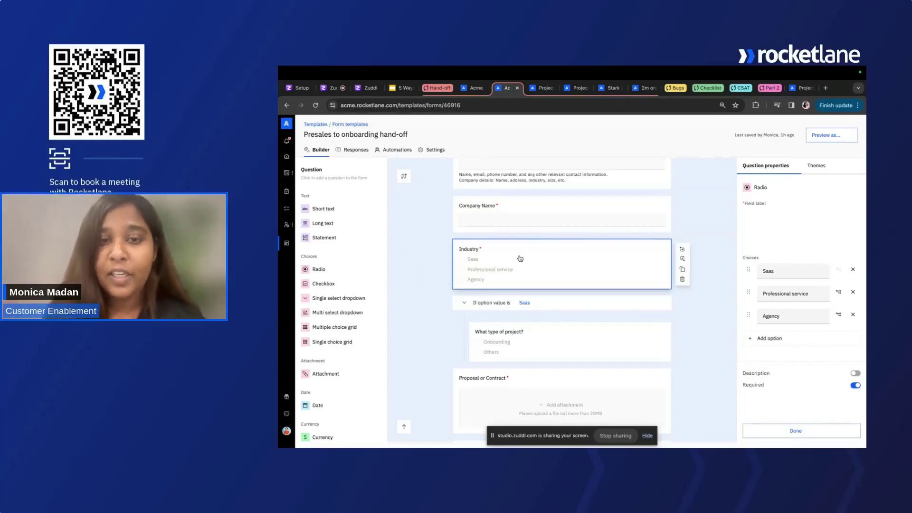
left_click(561, 345)
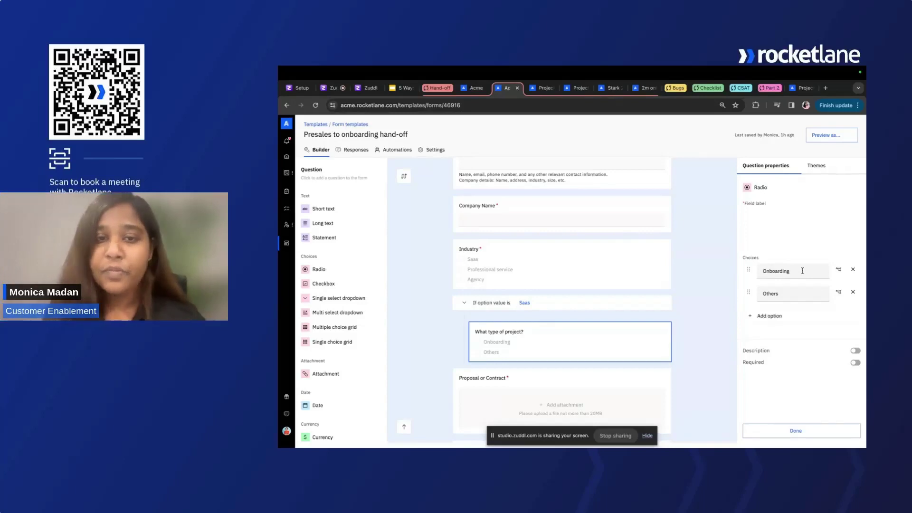
left_click(578, 263)
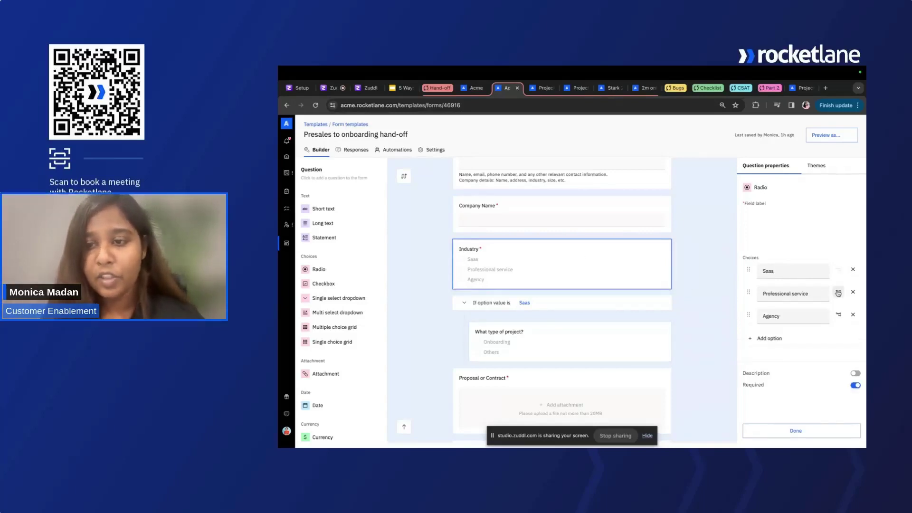
left_click(839, 293)
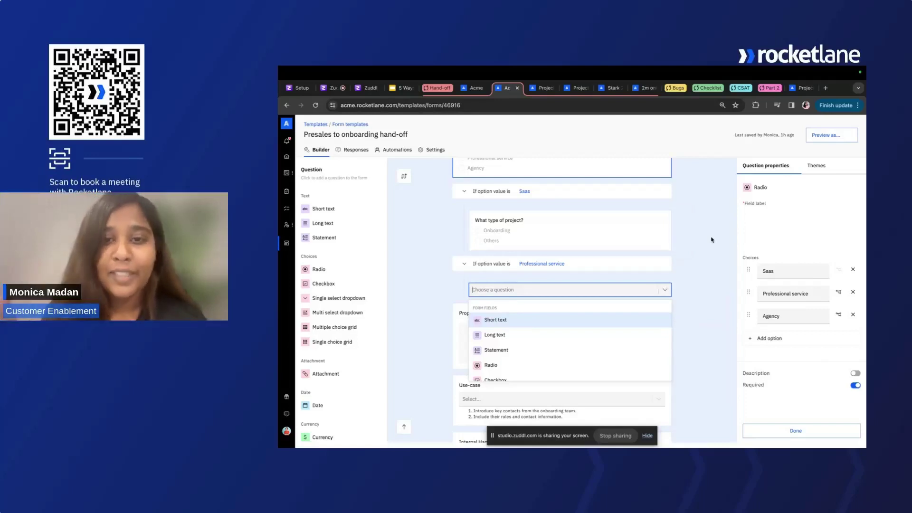
left_click(578, 300)
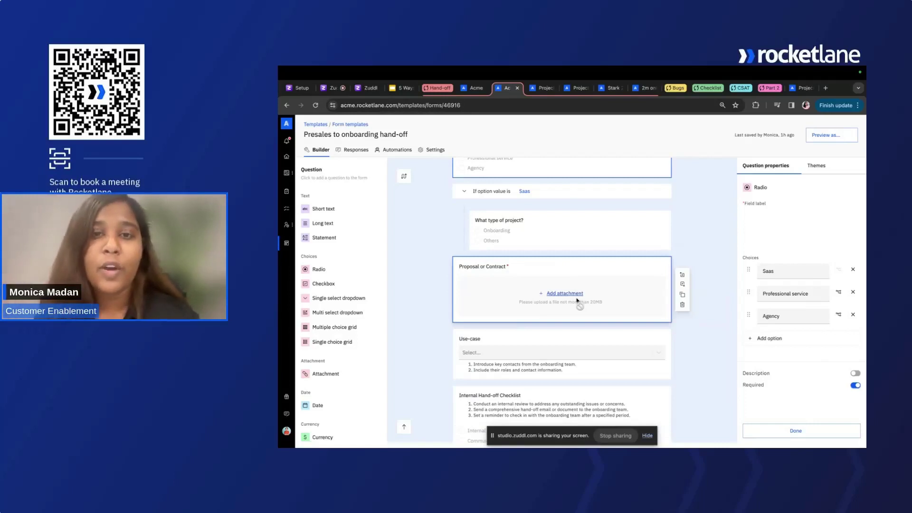
scroll(577, 300, "down", 1)
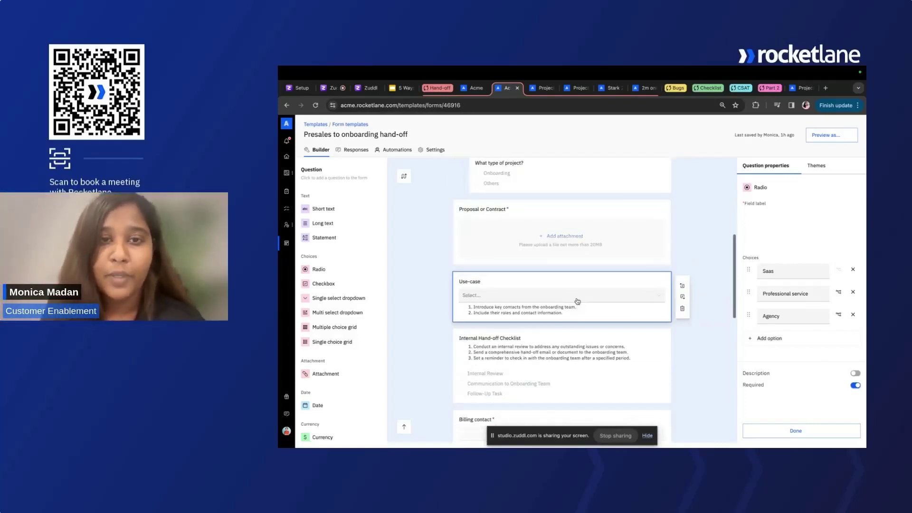
Inspect the Proposal or Contract question, then the Use-case dropdown linked to the Use-case project field
left_click(577, 216)
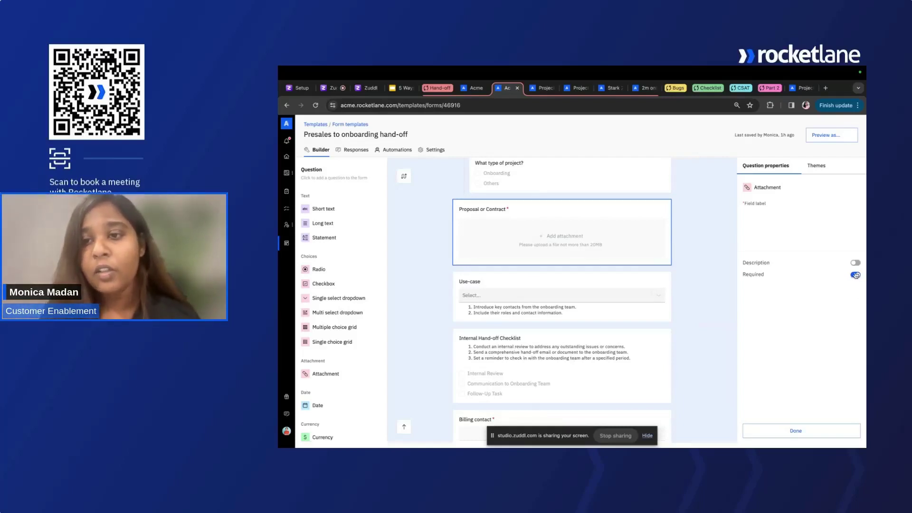
left_click(591, 285)
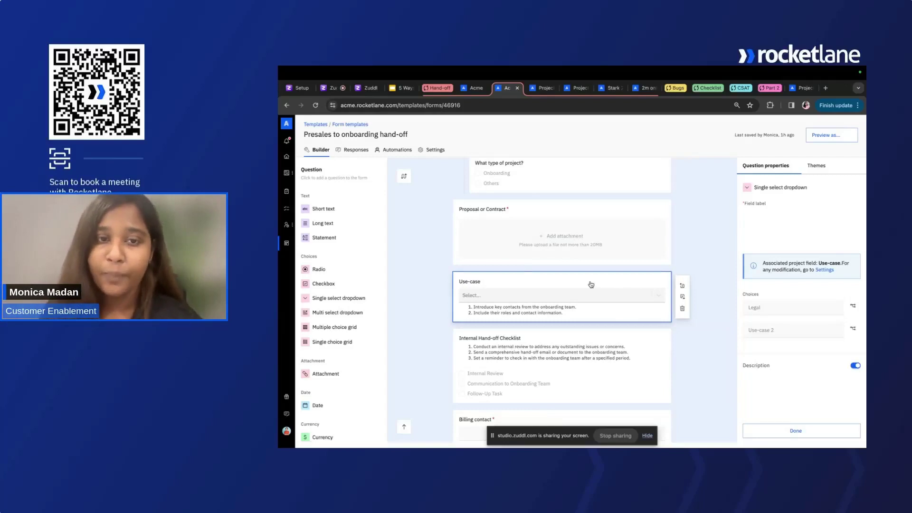
scroll(313, 374, "down", 4)
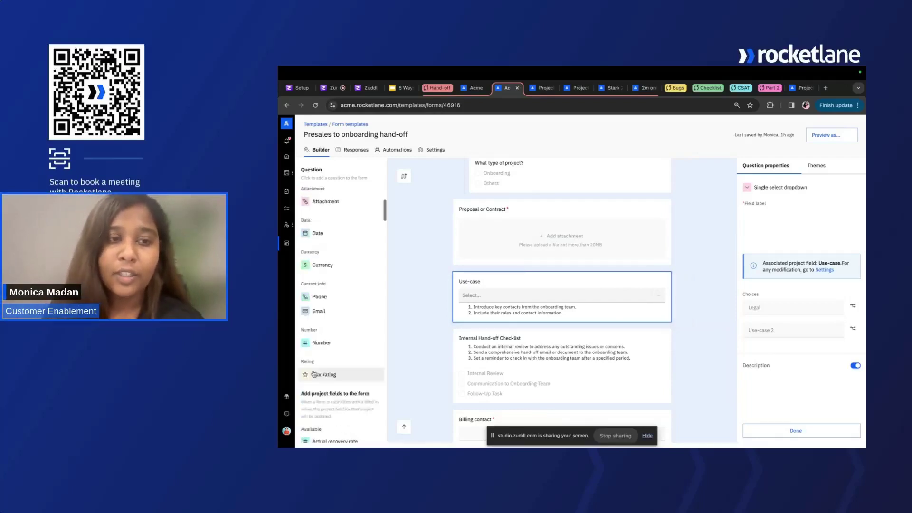
scroll(313, 374, "down", 5)
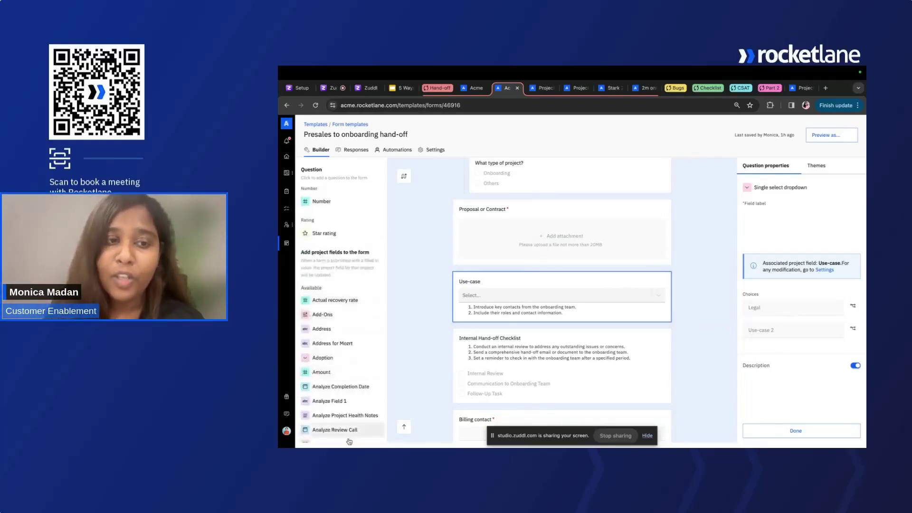
scroll(346, 355, "down", 2)
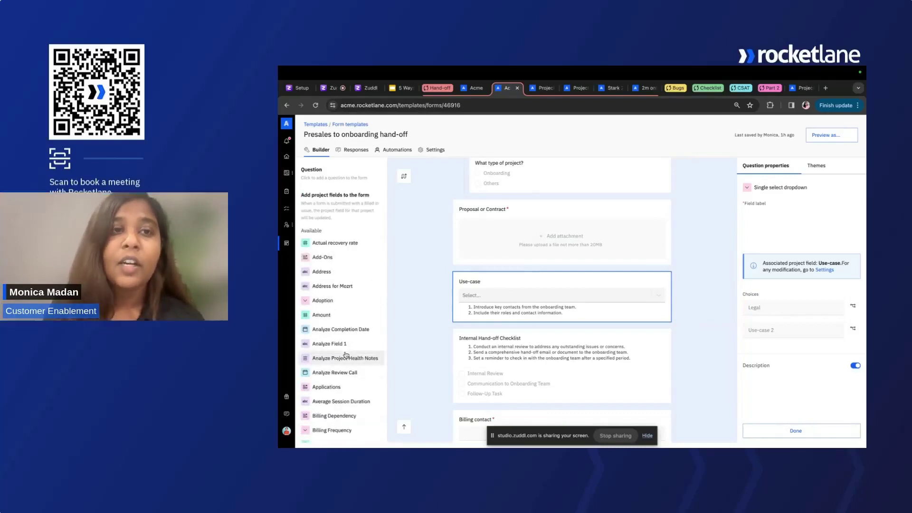
scroll(346, 354, "down", 1)
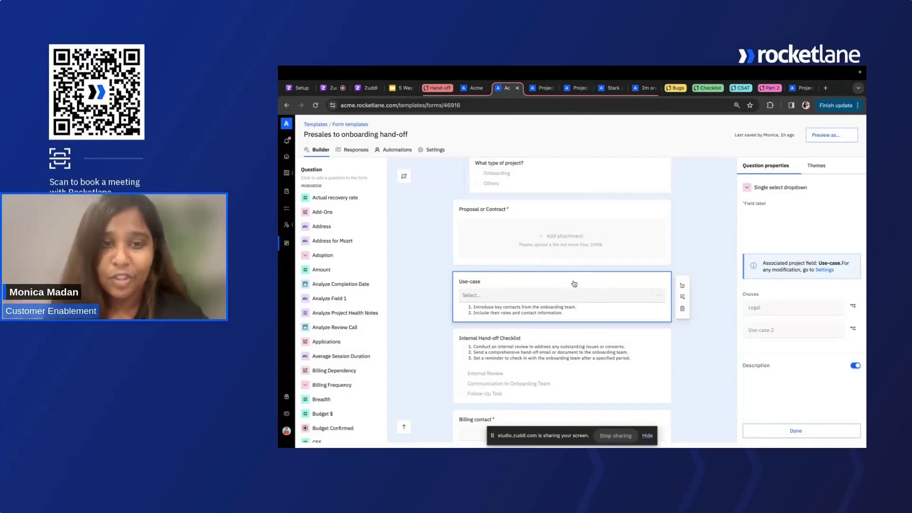
Inspect the Internal Hand-off Checklist's Internal Review, Communication to Onboarding Team and Follow-Up Task choices
scroll(574, 283, "down", 2)
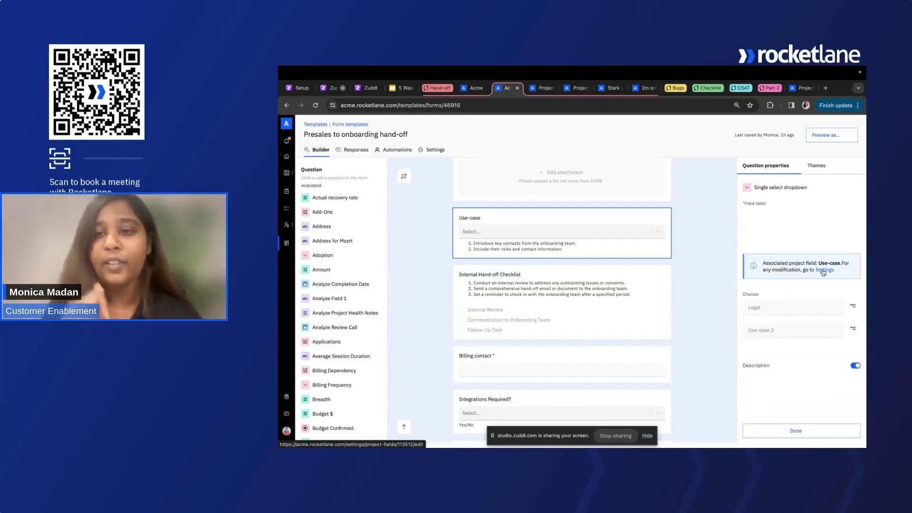
left_click(575, 280)
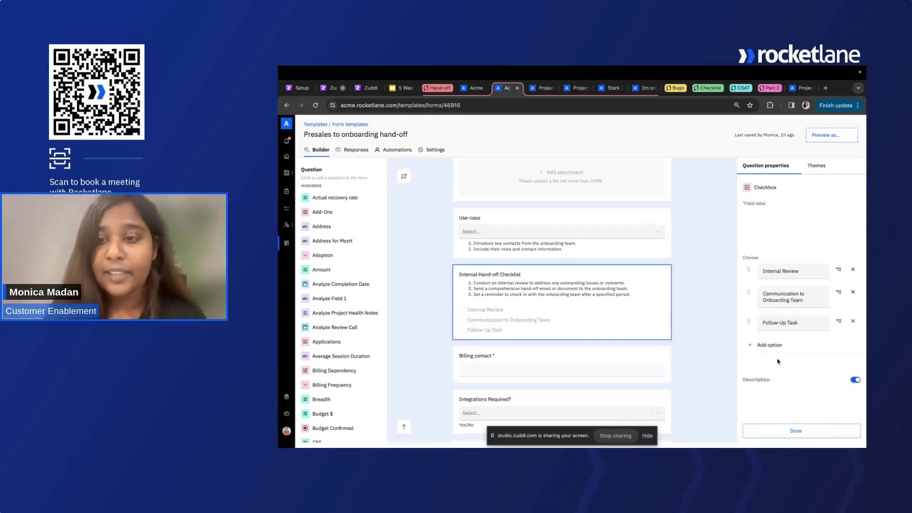
scroll(782, 374, "down", 1)
scroll(783, 374, "down", 2)
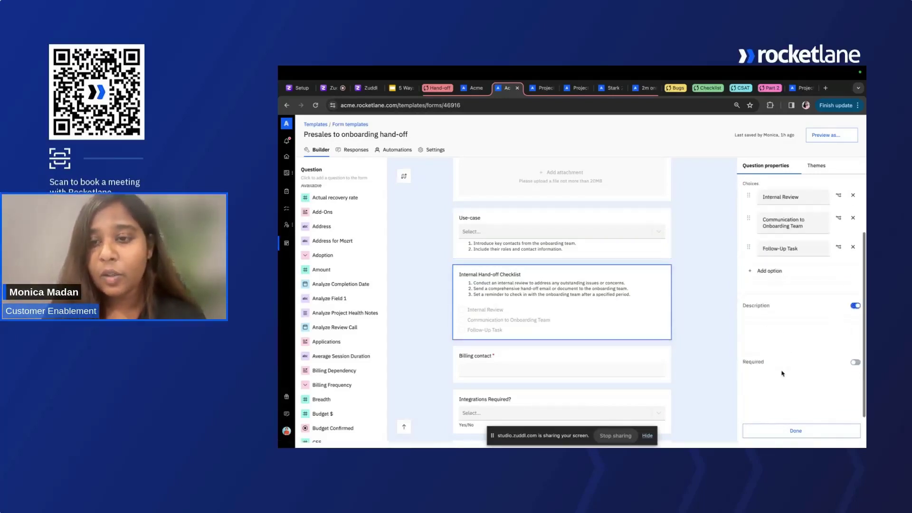
scroll(770, 287, "up", 3)
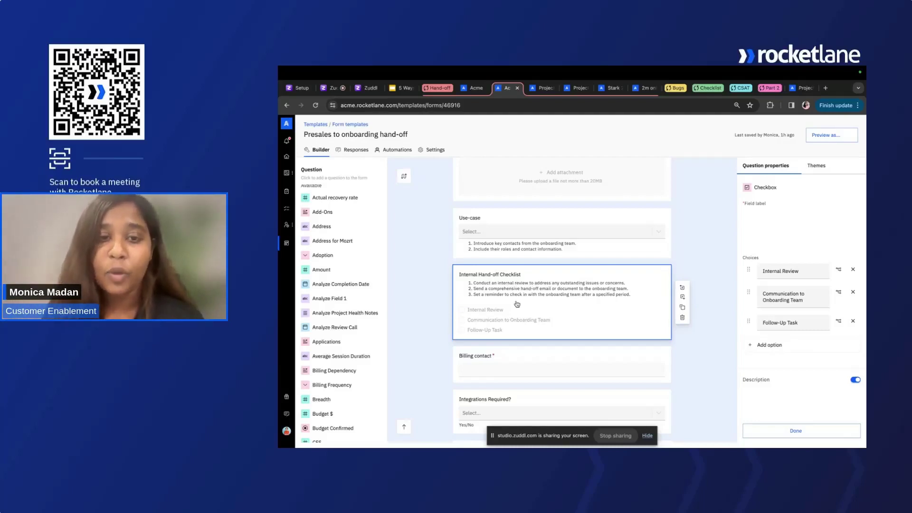
scroll(517, 304, "down", 2)
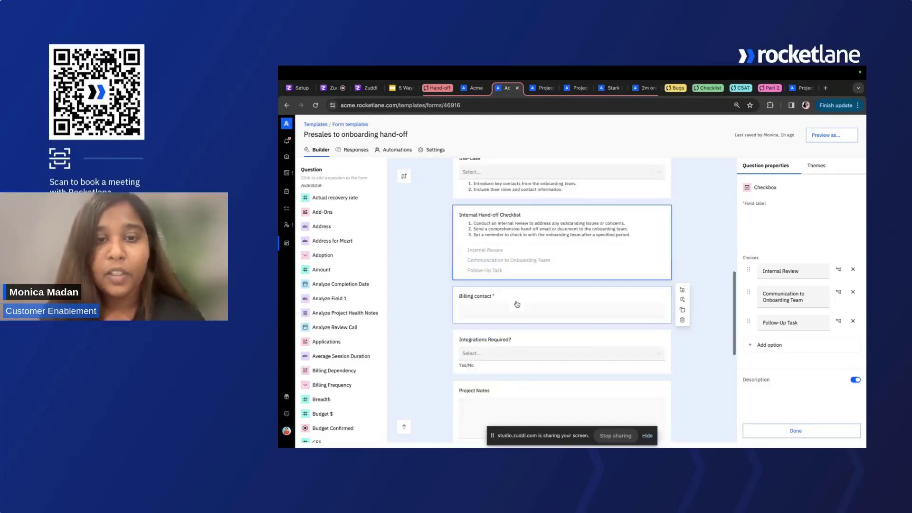
scroll(518, 284, "down", 1)
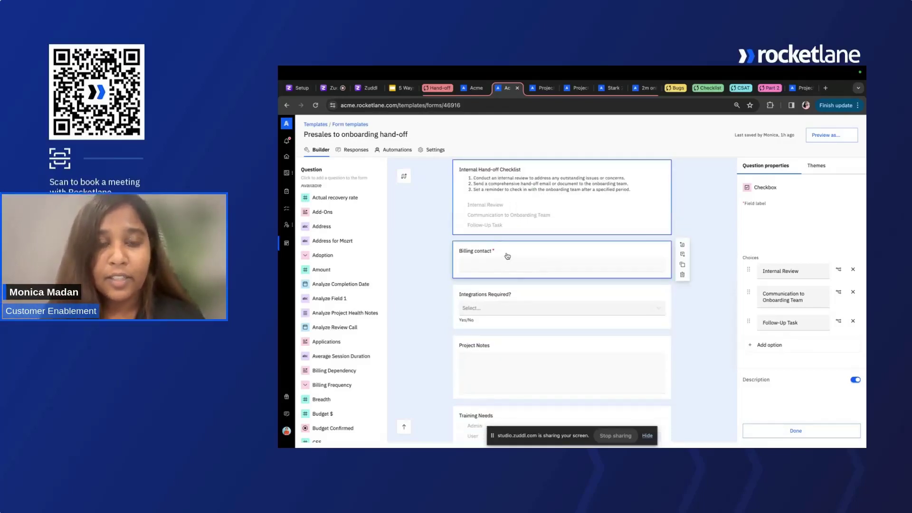
left_click(492, 258)
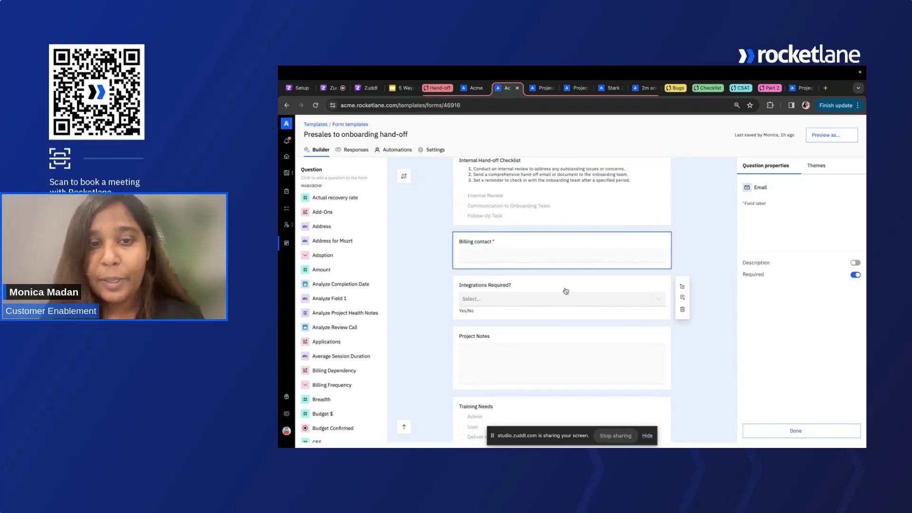
left_click(538, 287)
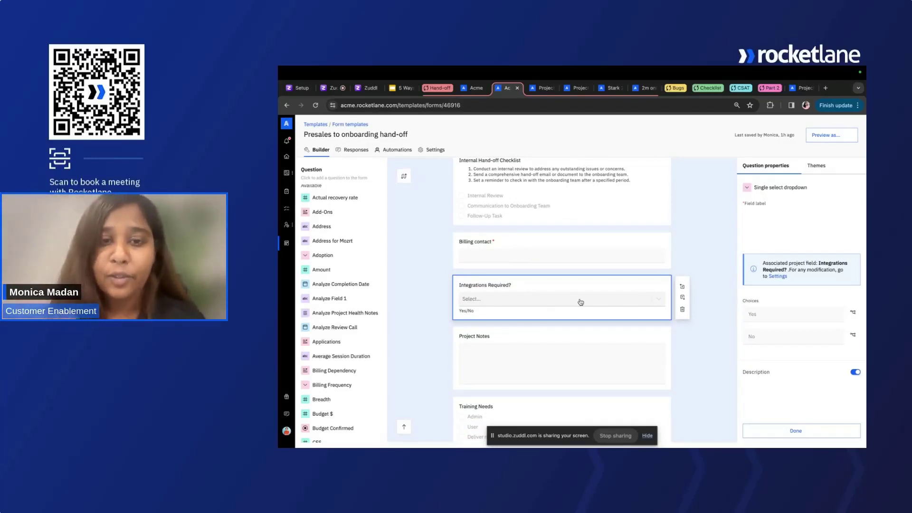
scroll(580, 301, "down", 5)
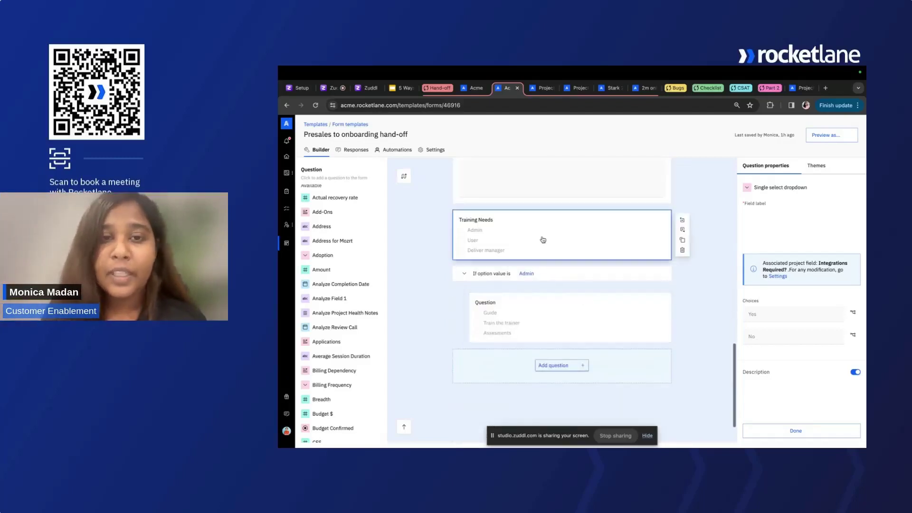
left_click(543, 239)
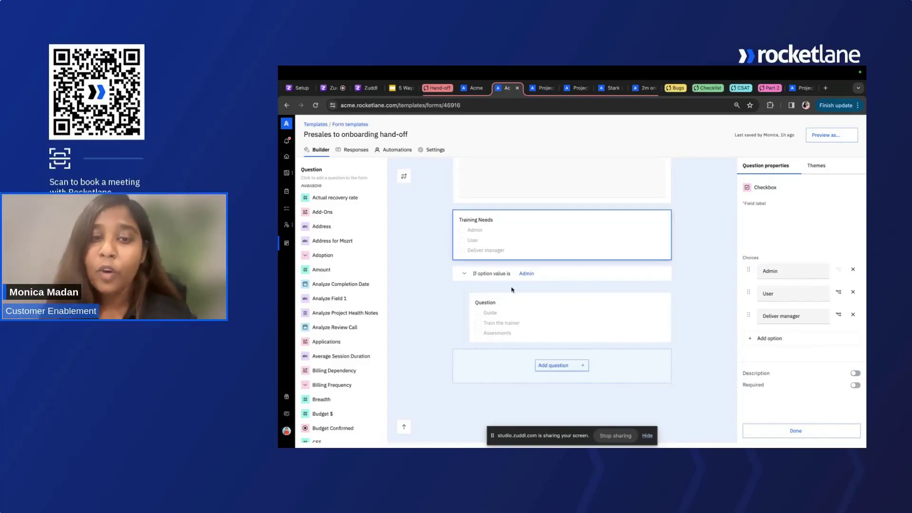
left_click(528, 303)
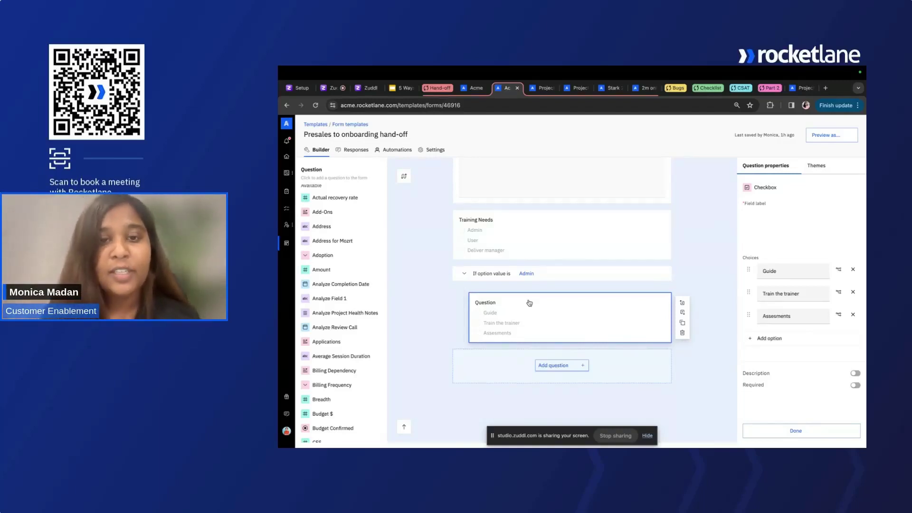
scroll(529, 303, "up", 10)
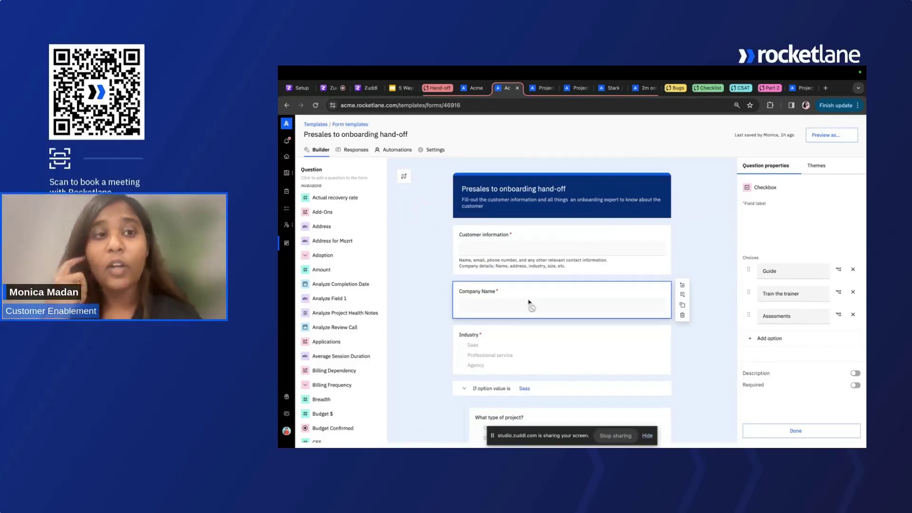
scroll(329, 230, "up", 1)
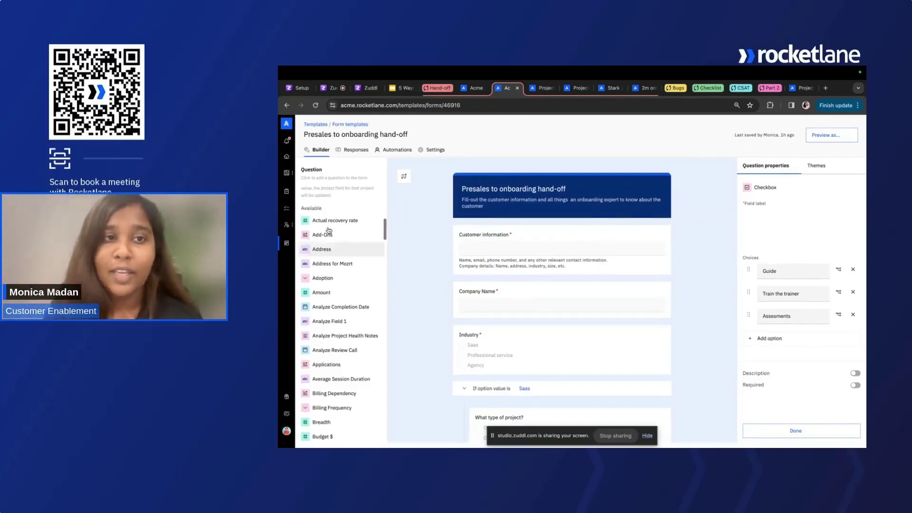
scroll(328, 231, "up", 10)
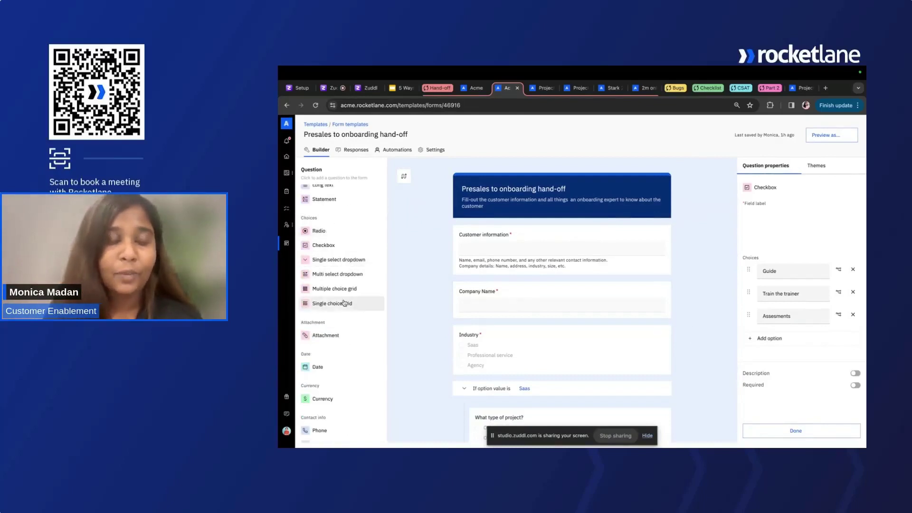
scroll(345, 303, "up", 2)
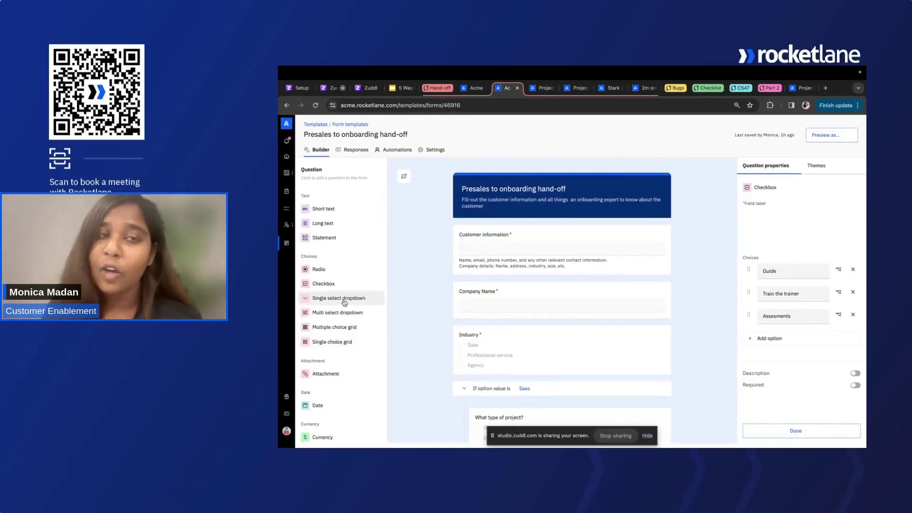
scroll(345, 303, "down", 3)
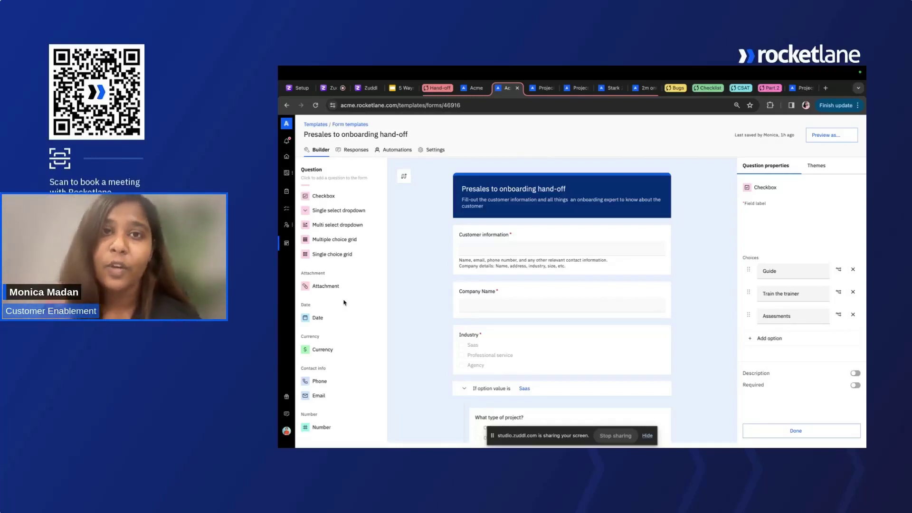
Review the Project Creation Automation page, then open the Saas 2m Pre-kick off Onboarding template
left_click(540, 89)
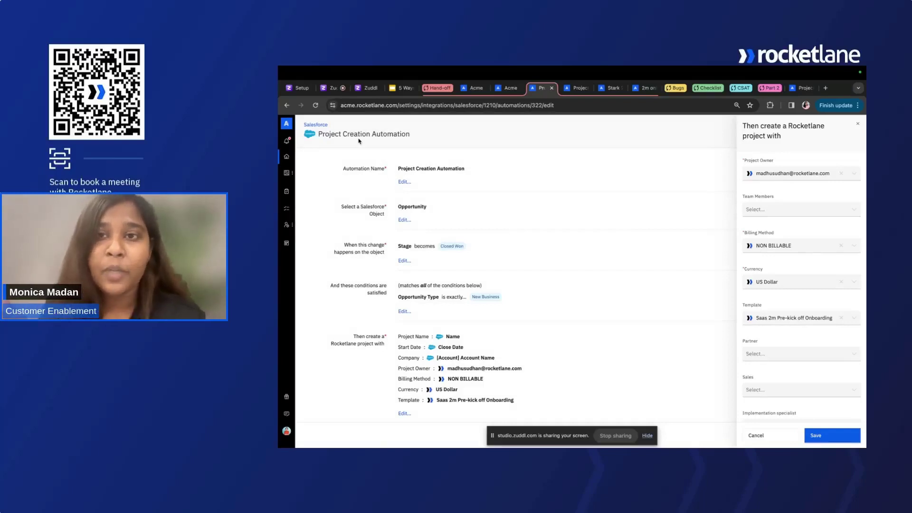
scroll(767, 279, "down", 2)
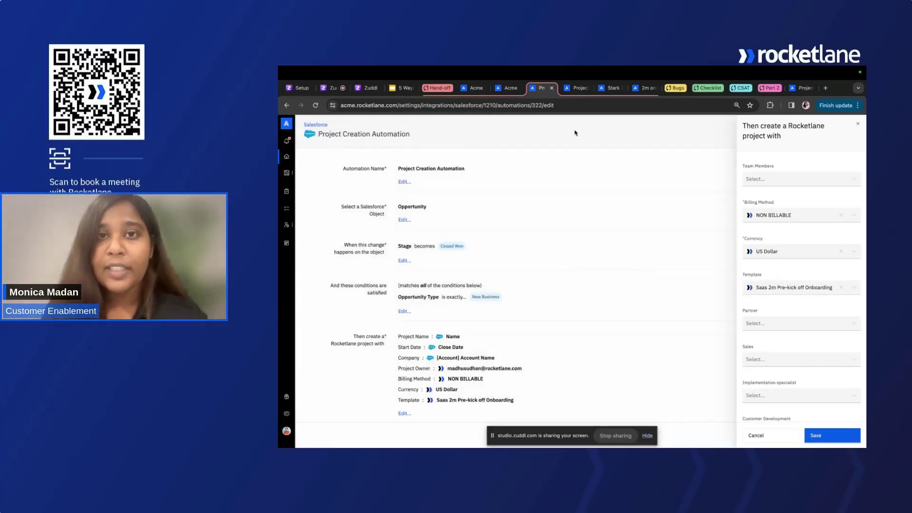
left_click(570, 88)
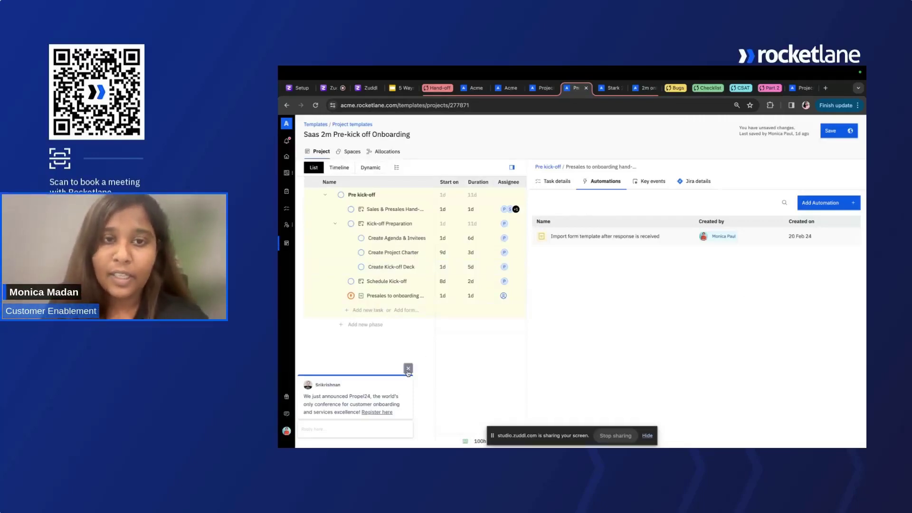
Dismiss the chat popup and return to the Saas 2m Pre-kick off Onboarding template via the automation and builder pages
left_click(408, 372)
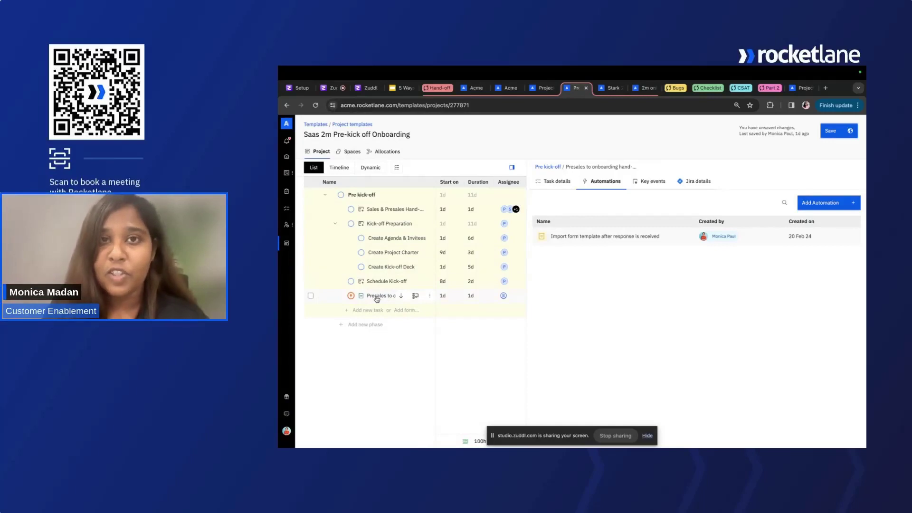
left_click(542, 88)
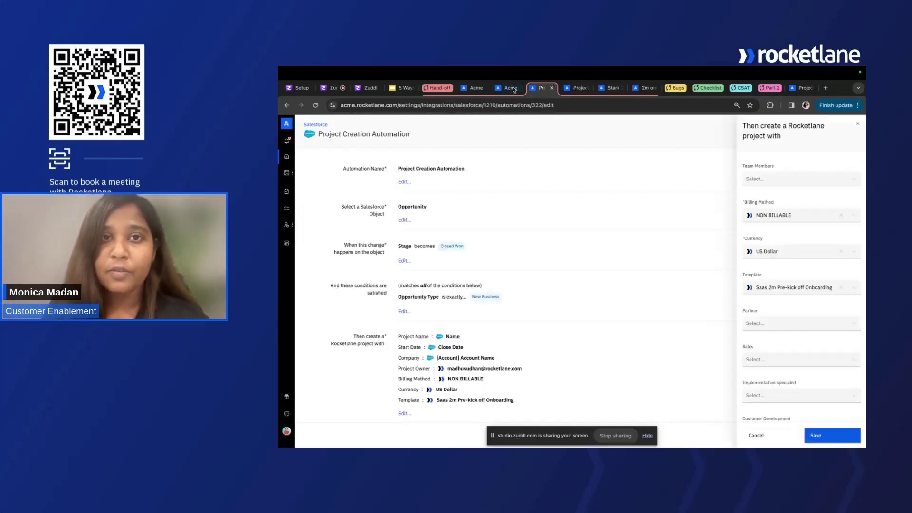
left_click(512, 89)
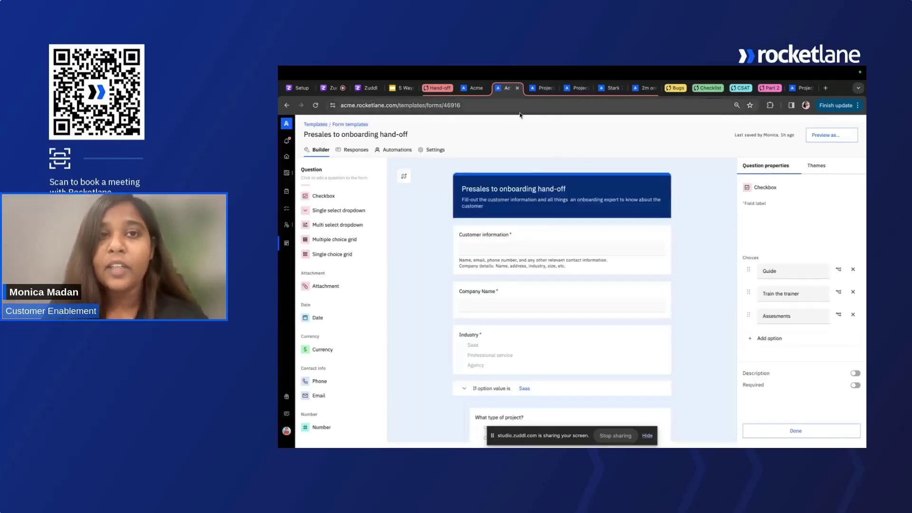
left_click(543, 89)
left_click(574, 88)
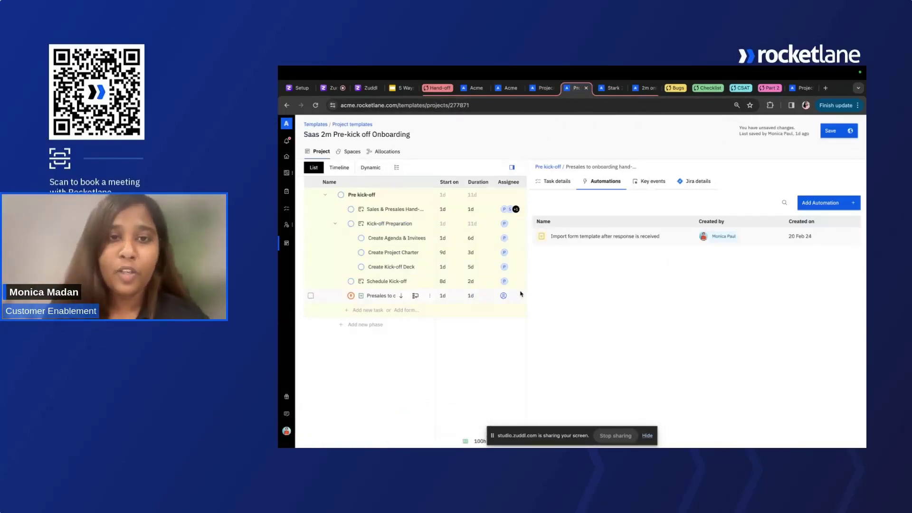
Browse the forms list without adding one, then open the hand-off task's import-form-template automation (Industry is Saas)
left_click(405, 312)
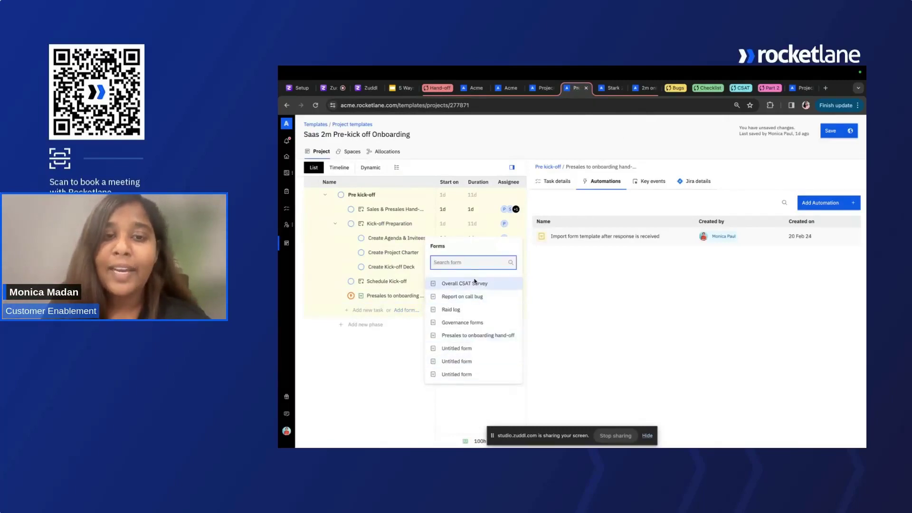
left_click(393, 339)
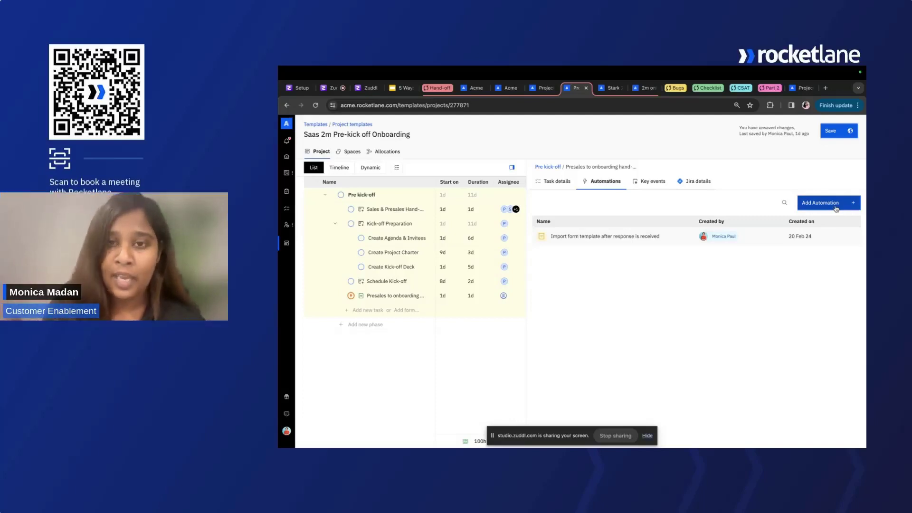
left_click(648, 238)
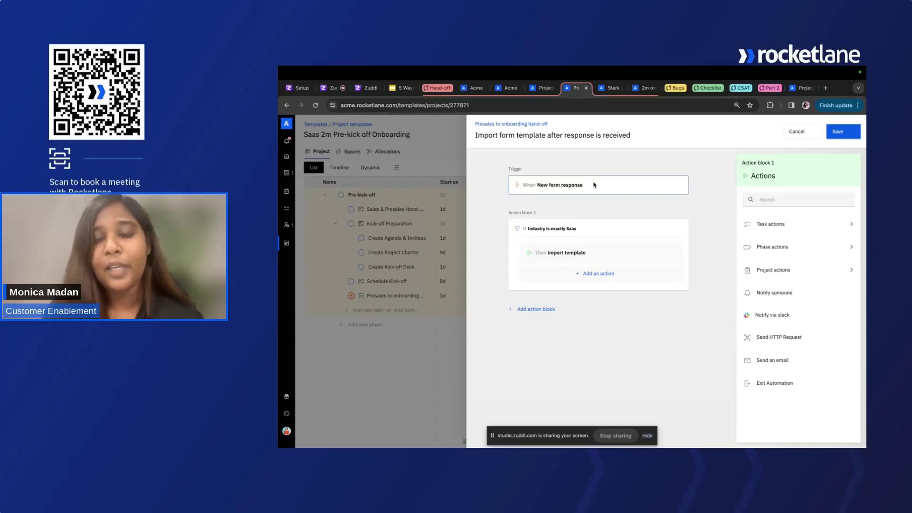
Review the 'Industry is exactly Saas' condition, keeping Industry as its question, then inspect the import template action
left_click(593, 233)
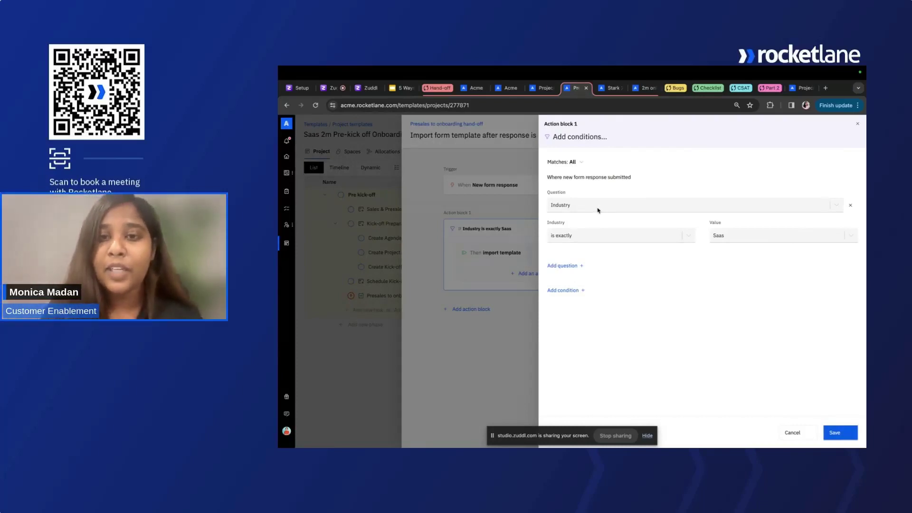
left_click(597, 208)
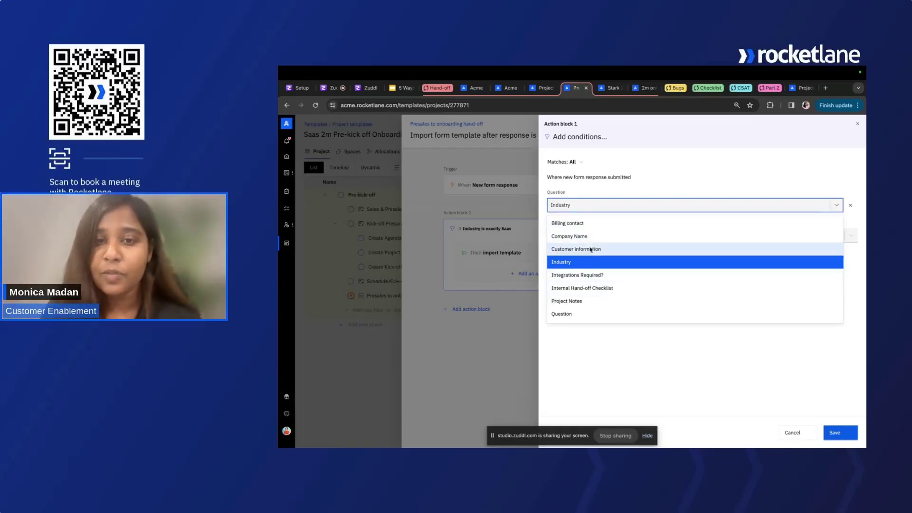
left_click(591, 265)
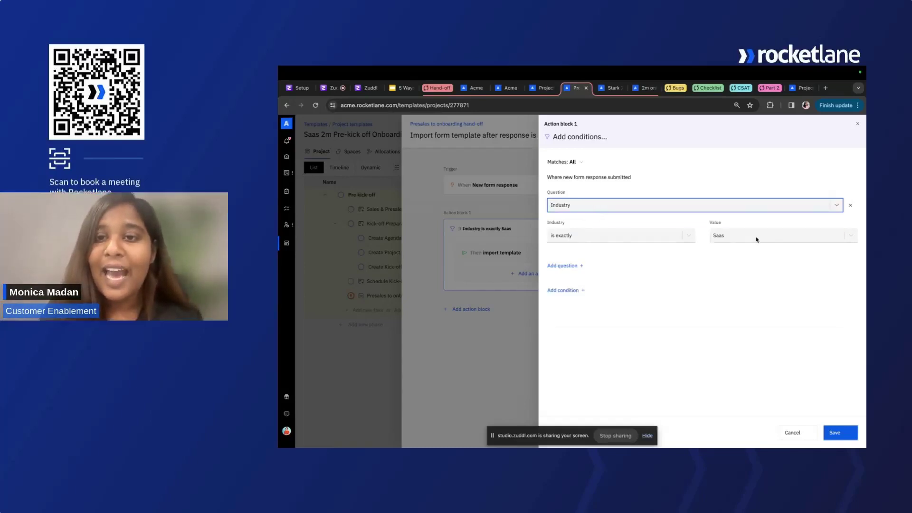
left_click(857, 124)
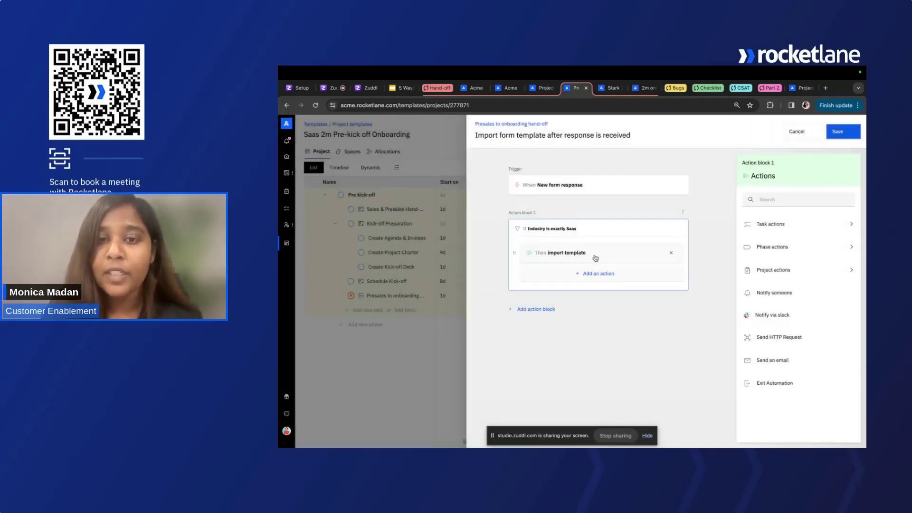
left_click(596, 258)
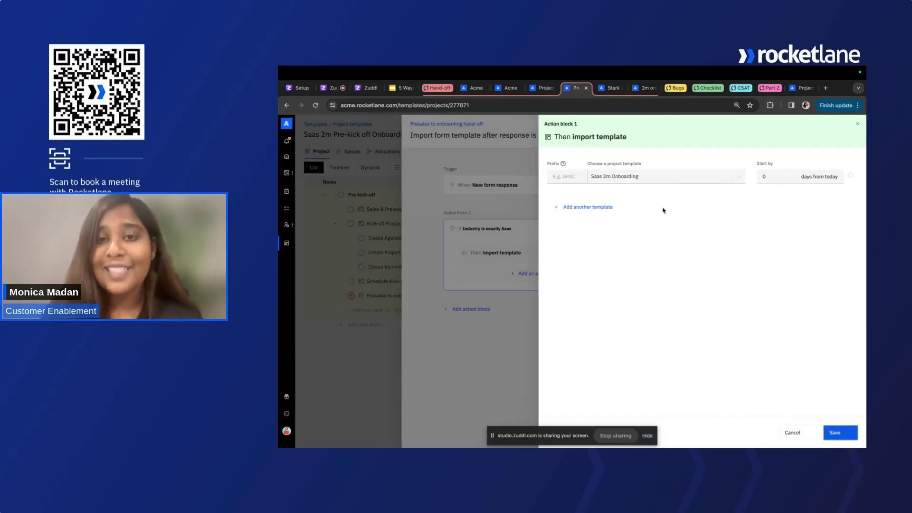
Keep Saas 2m Onboarding as the imported project template and save the automation
left_click(655, 178)
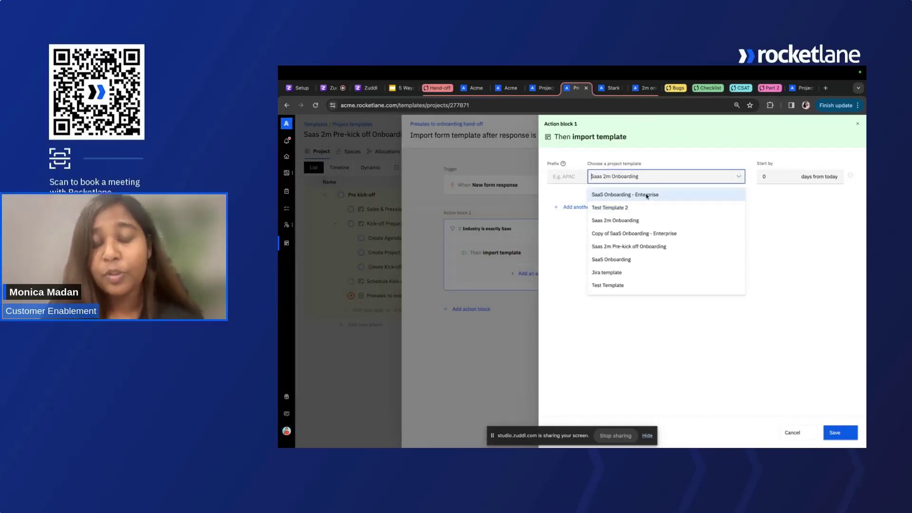
left_click(662, 168)
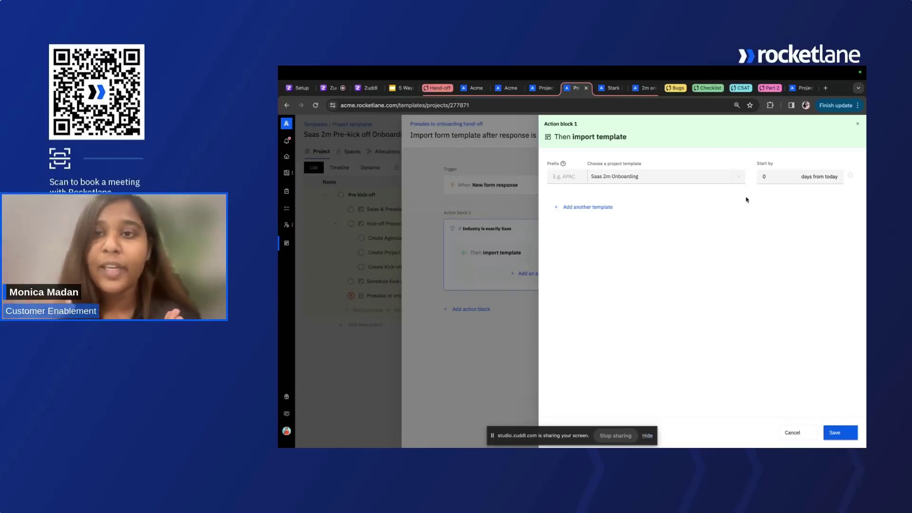
left_click(858, 125)
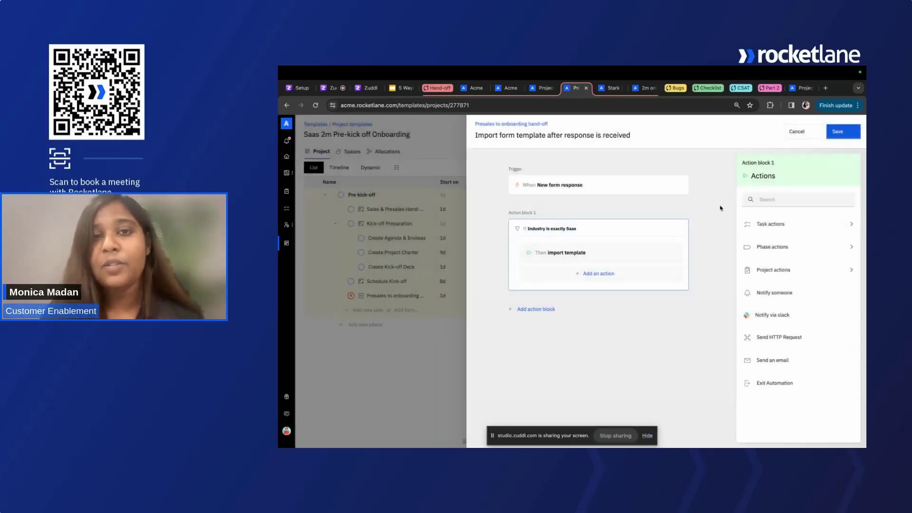
left_click(845, 135)
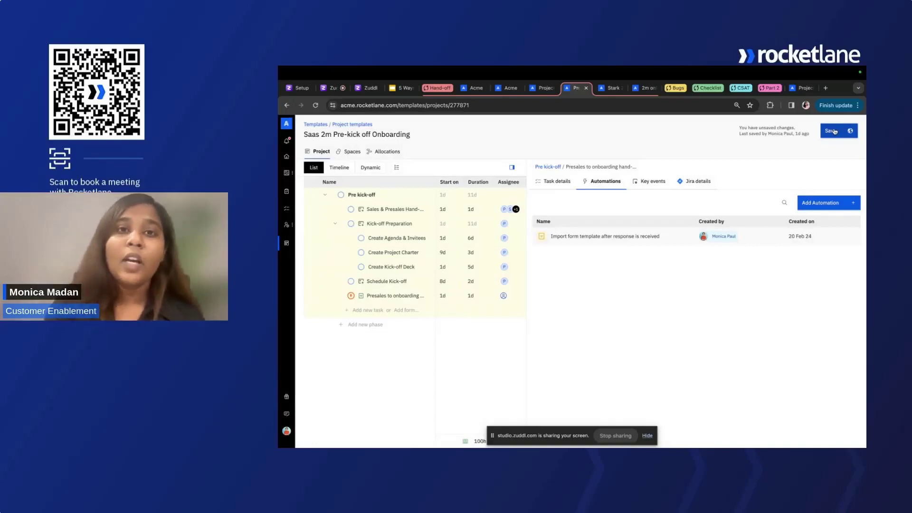
Check the hand-off card's actions in the live Stark plan, then return to the onboarding template
left_click(604, 90)
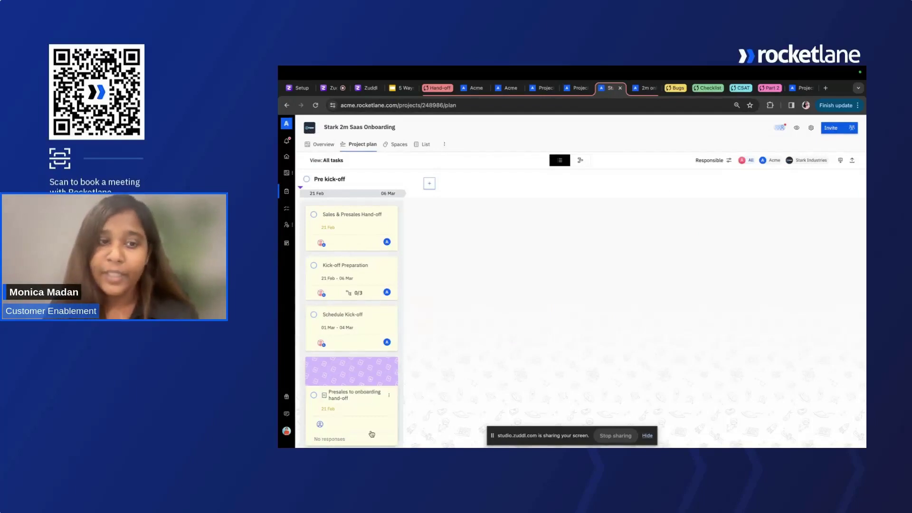
scroll(359, 407, "down", 2)
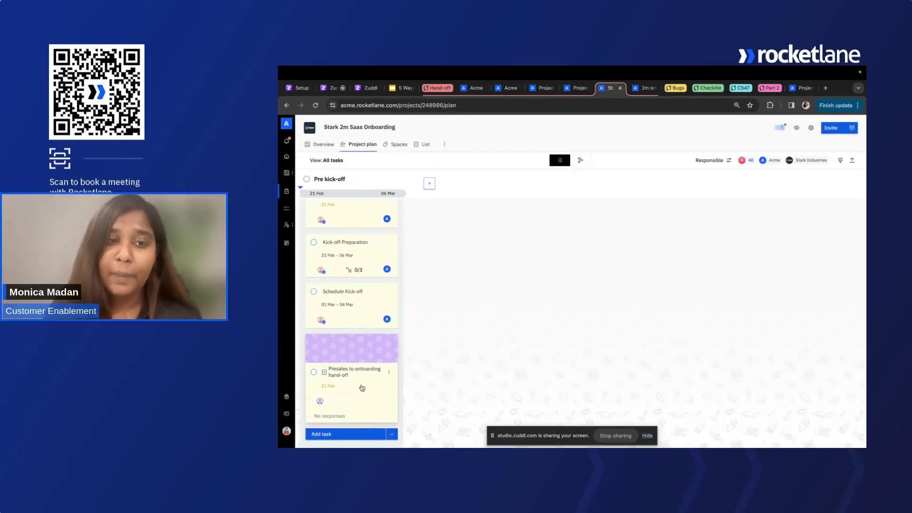
scroll(362, 376, "up", 1)
scroll(361, 361, "down", 1)
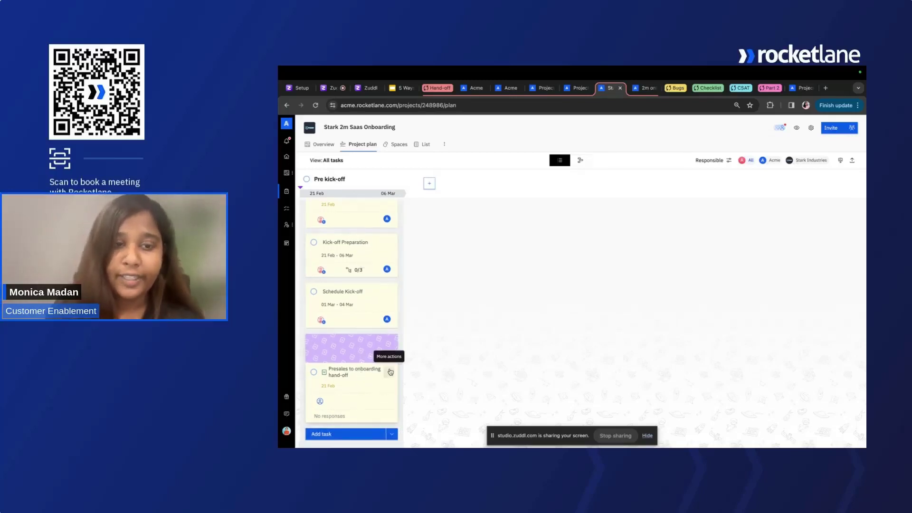
left_click(390, 372)
left_click(440, 338)
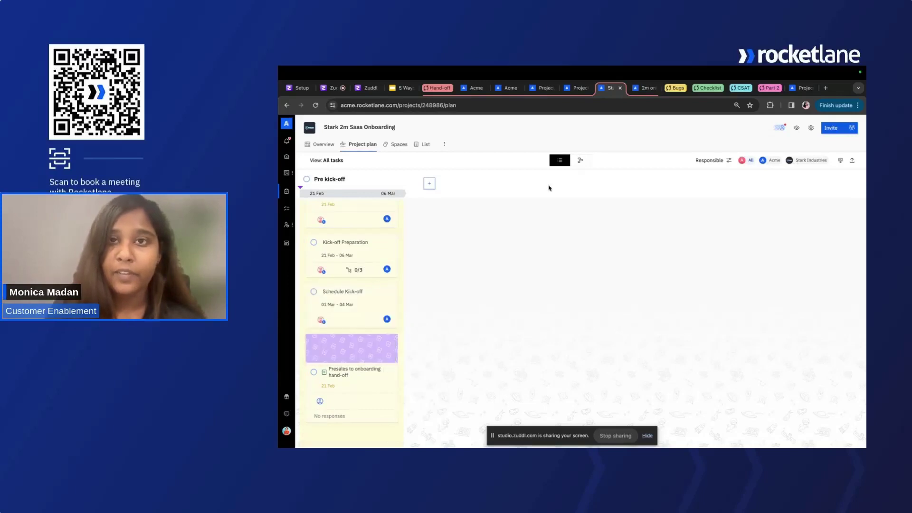
left_click(577, 88)
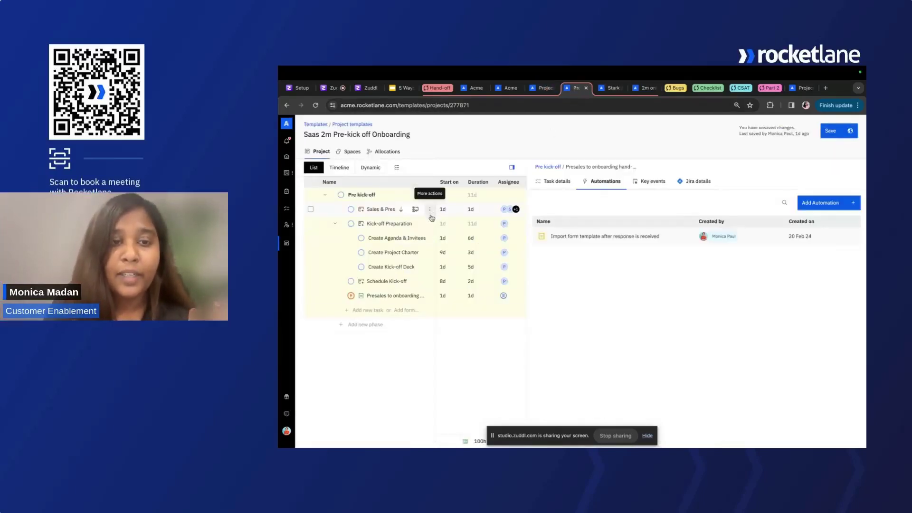
Add a task named 'samle' to the Pre kick-off phase and check its actions
left_click(379, 314)
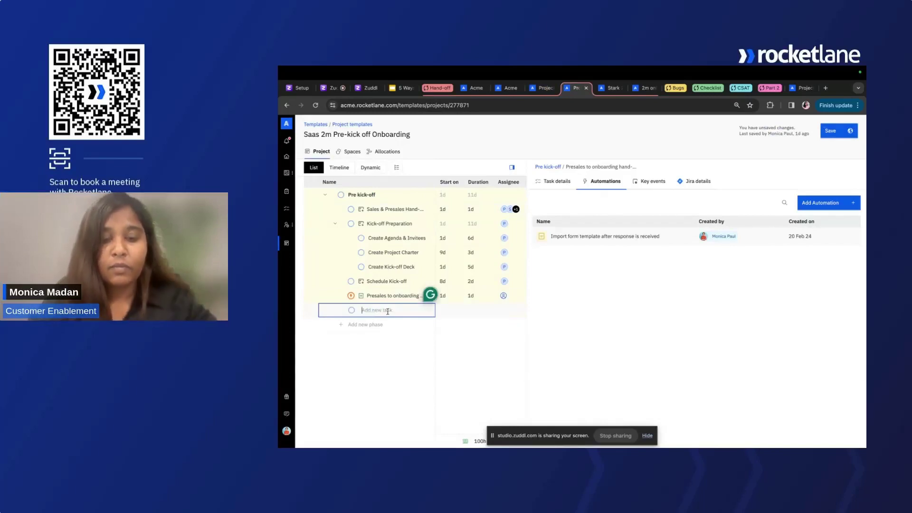
type("samle")
key("Return")
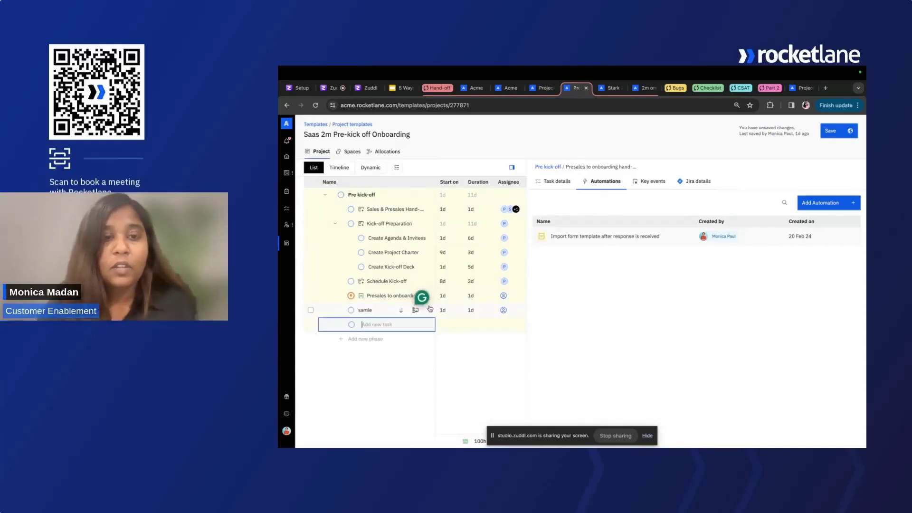
left_click(429, 311)
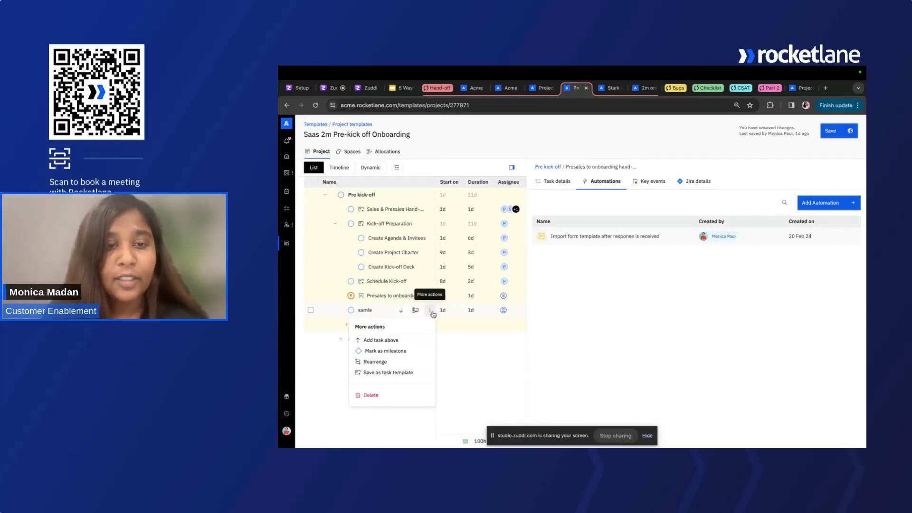
left_click(450, 346)
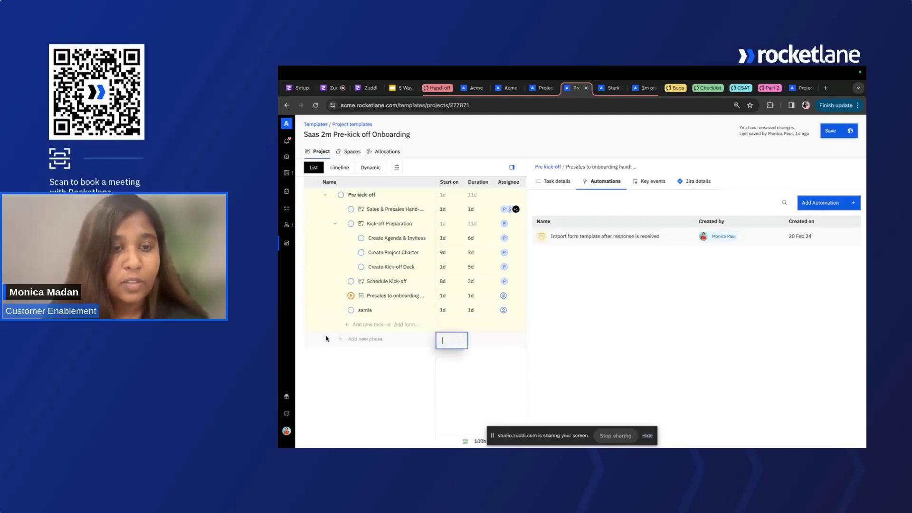
Create a new phase named 'sample' and bring up its actions menu
left_click(364, 340)
type("sample")
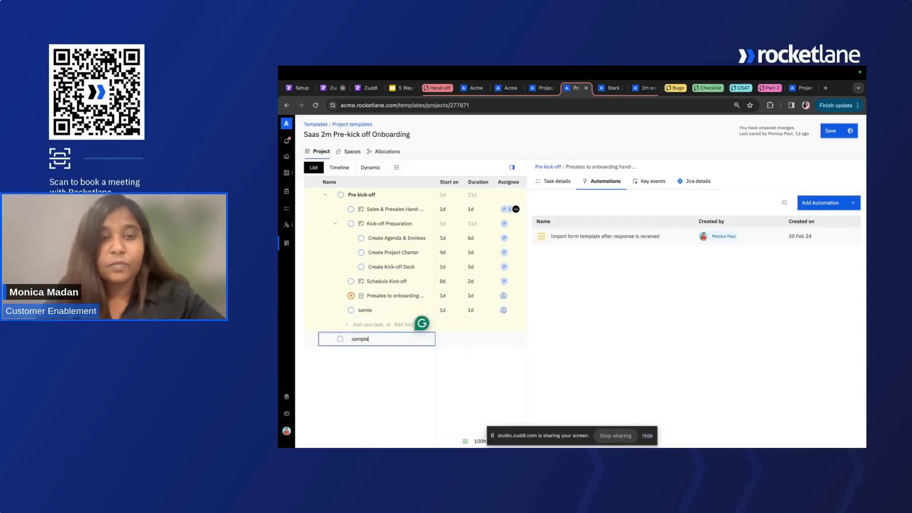
key("Return")
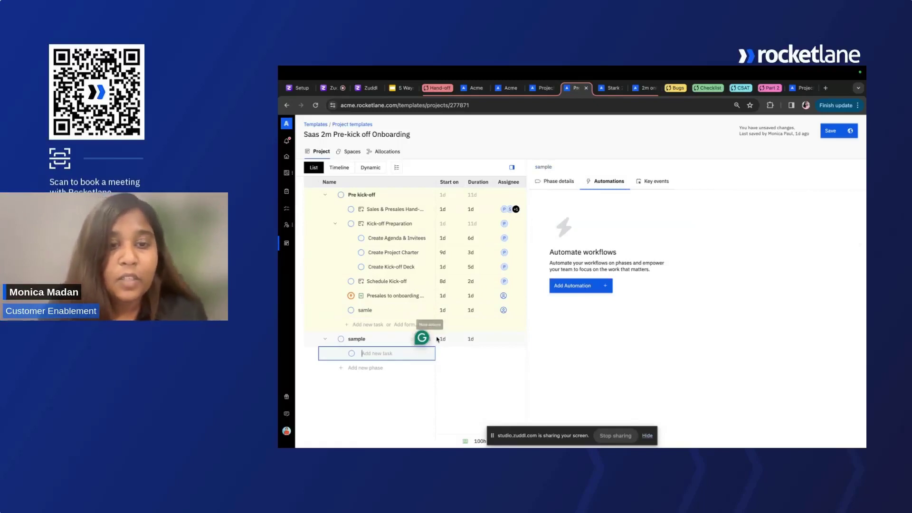
left_click(431, 339)
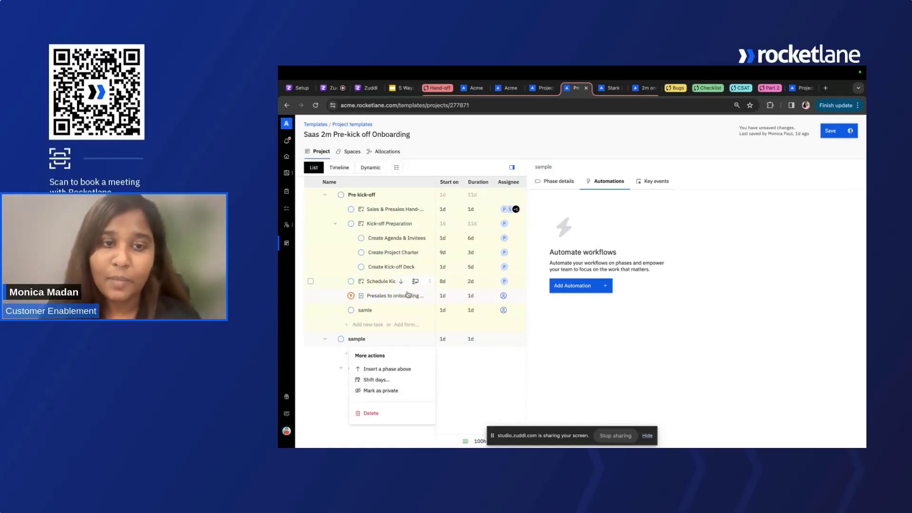
In the Stark plan's hand-off task, enter Customer information 'Ps and onboarding' and Company Name 'Stark'
left_click(541, 89)
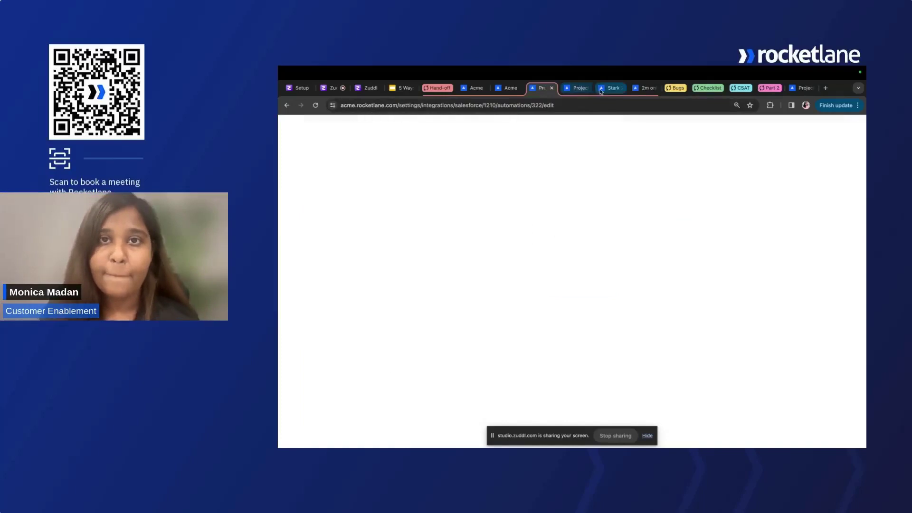
left_click(601, 90)
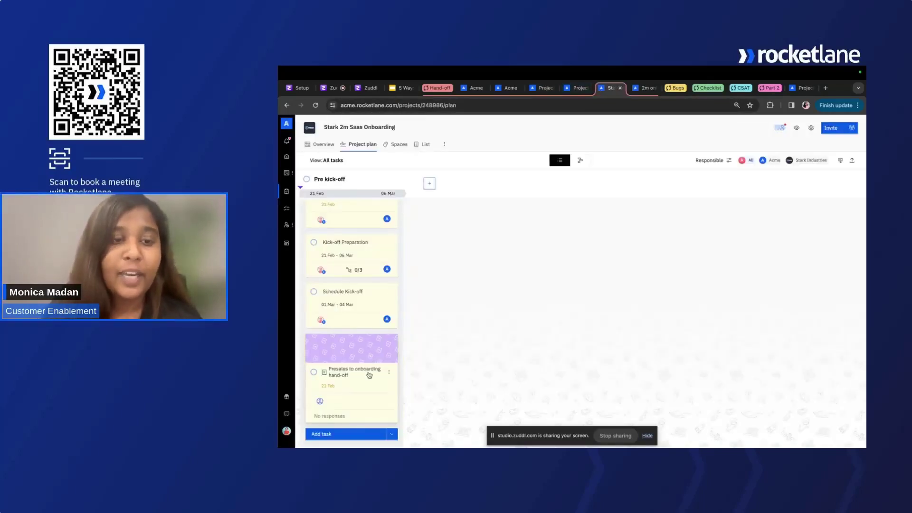
left_click(370, 375)
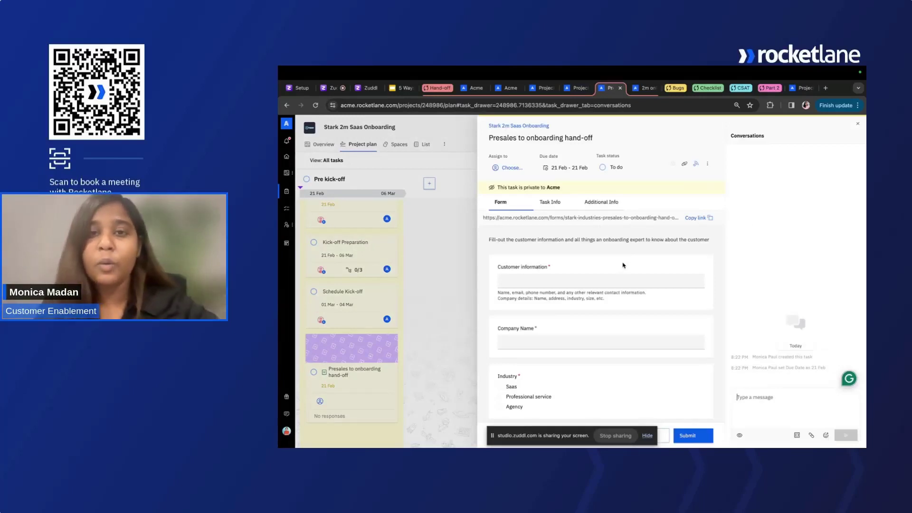
left_click(597, 279)
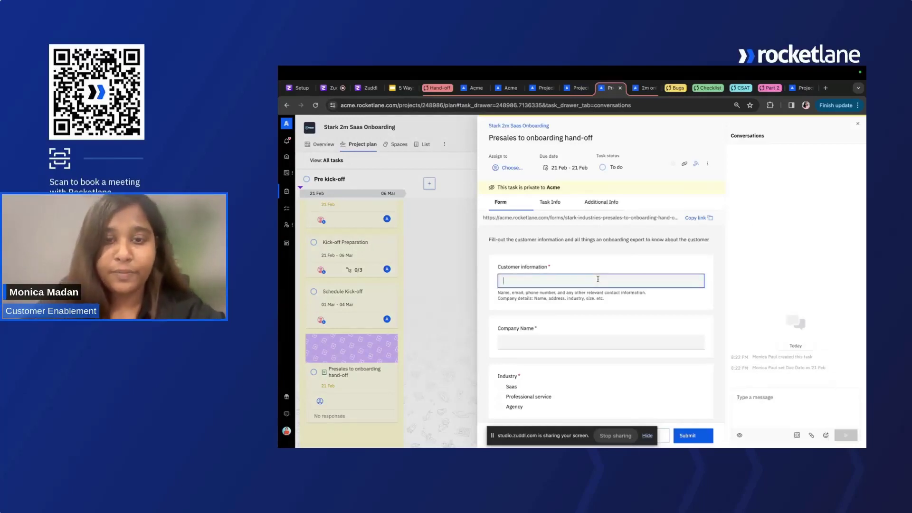
type("Ps and o")
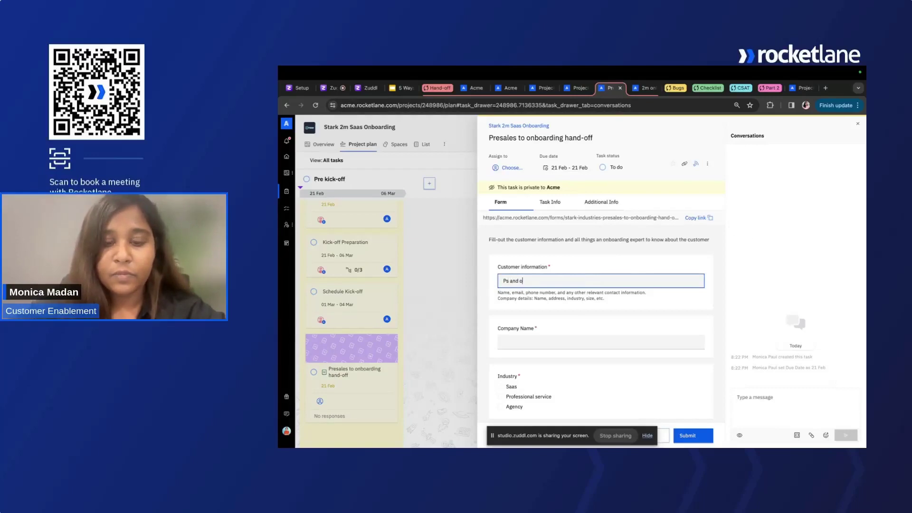
type("nboarding")
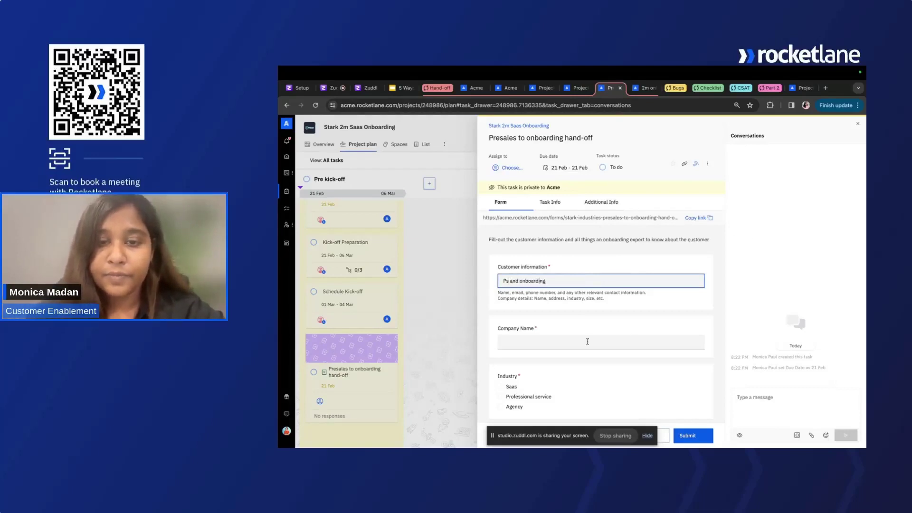
left_click(586, 342)
type("Sta")
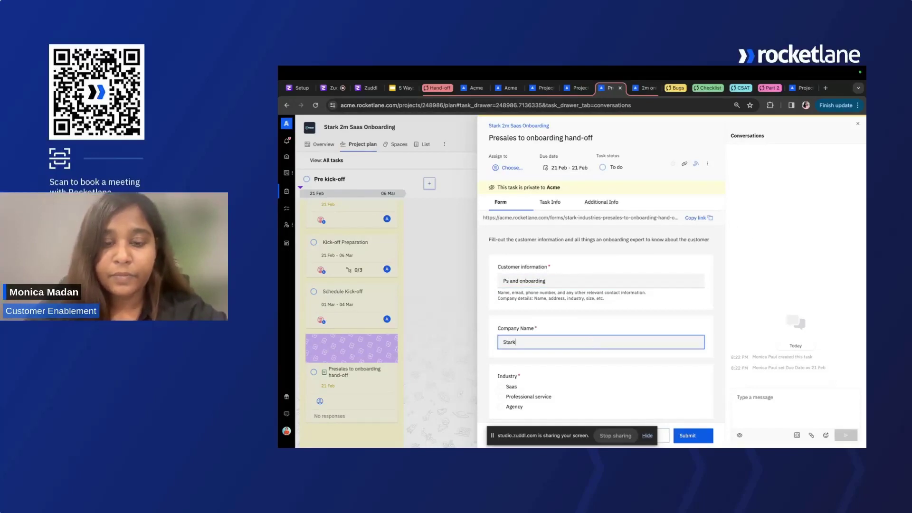
type("rk")
Answer Saas industry and Onboarding project type, and attach Customer Success-JD.pdf as the proposal
scroll(502, 275, "down", 3)
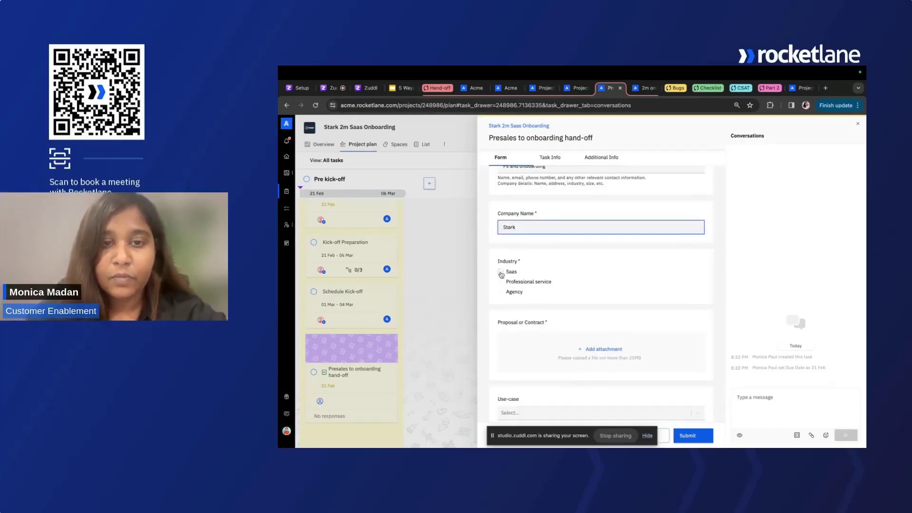
left_click(501, 272)
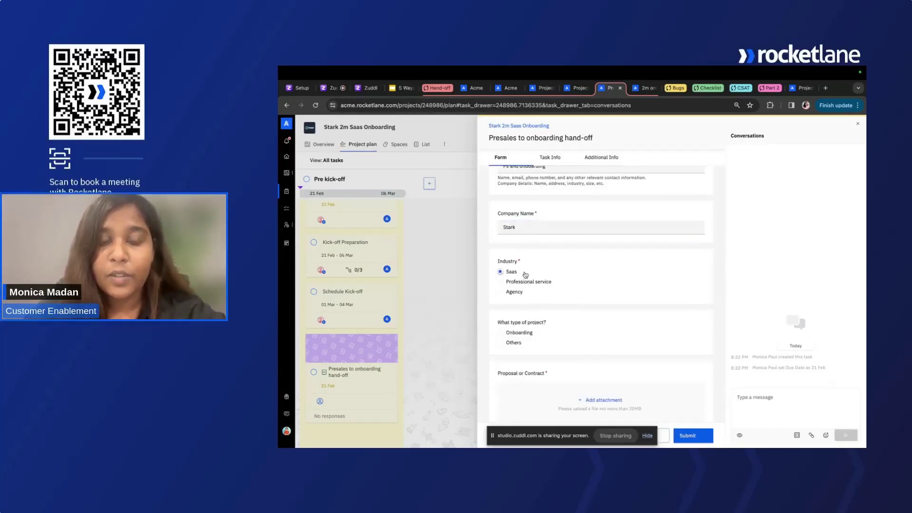
left_click(501, 333)
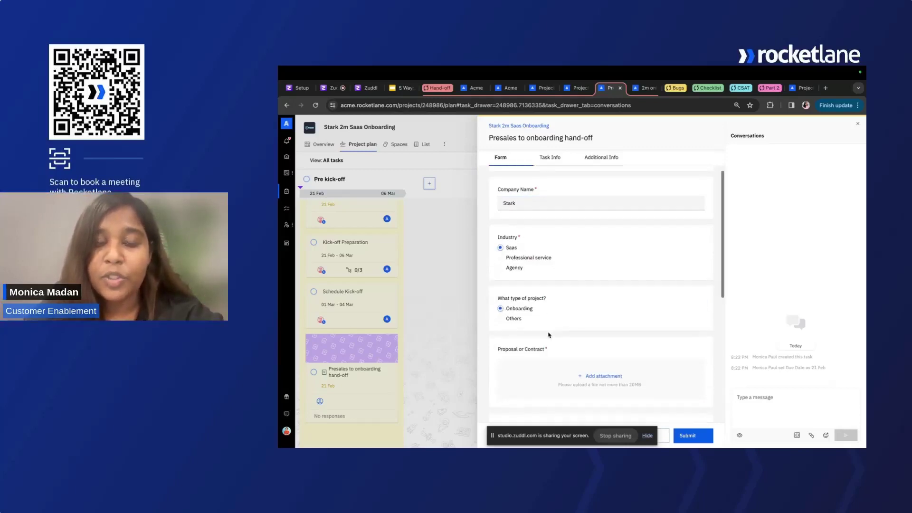
scroll(549, 335, "down", 1)
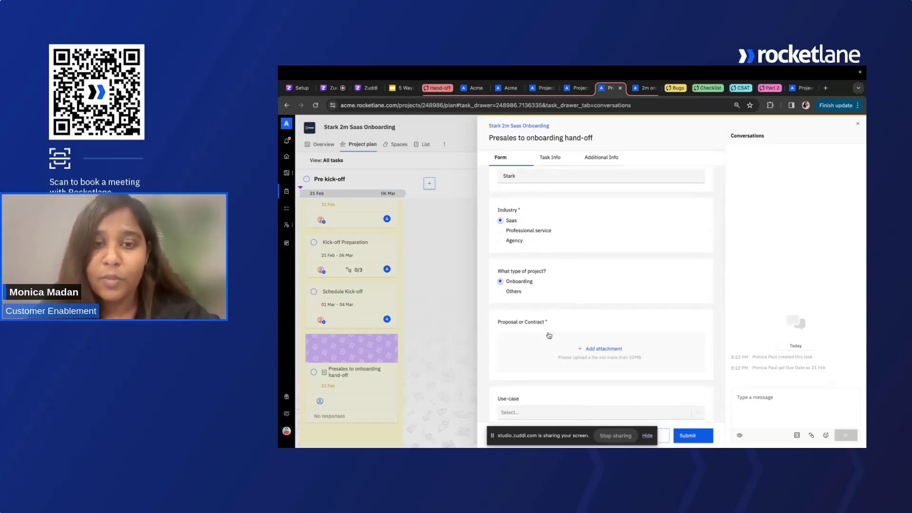
left_click(592, 348)
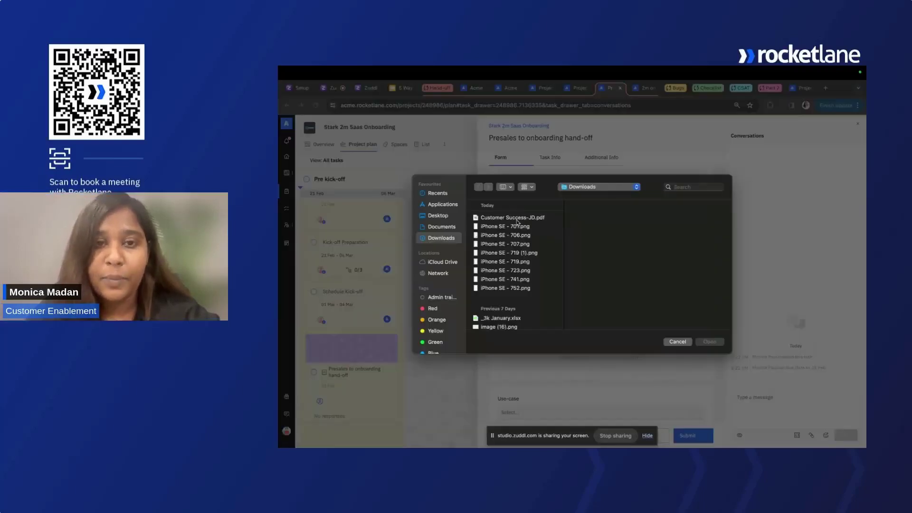
left_click(510, 218)
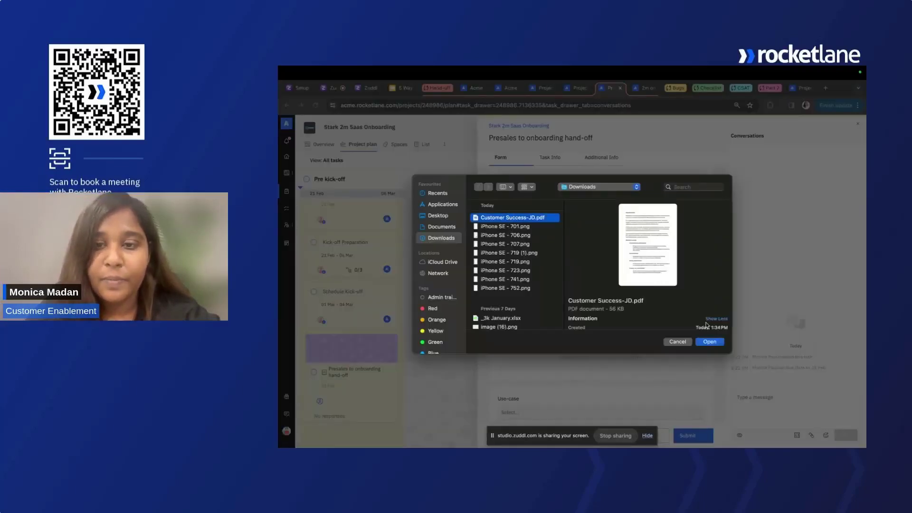
left_click(709, 342)
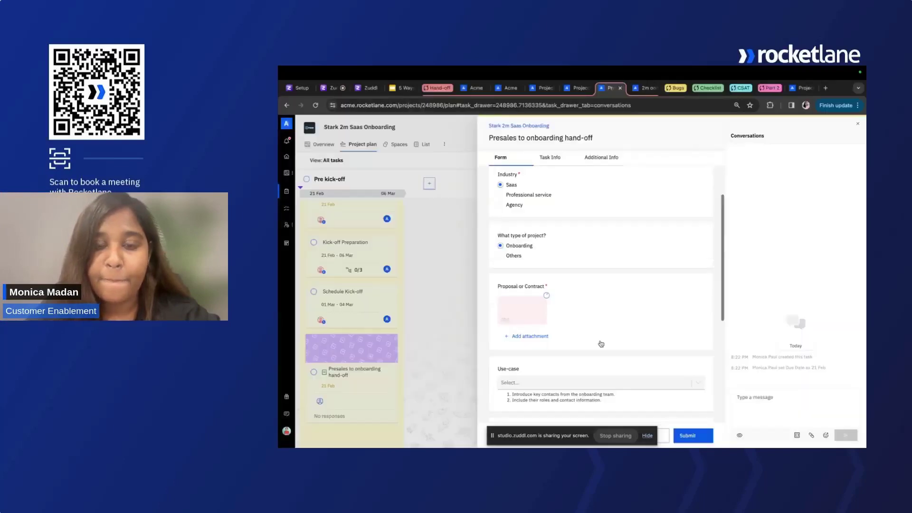
Choose Legal as the use-case and tick Internal Review in the hand-off checklist
scroll(601, 343, "down", 4)
scroll(601, 344, "down", 3)
left_click(574, 197)
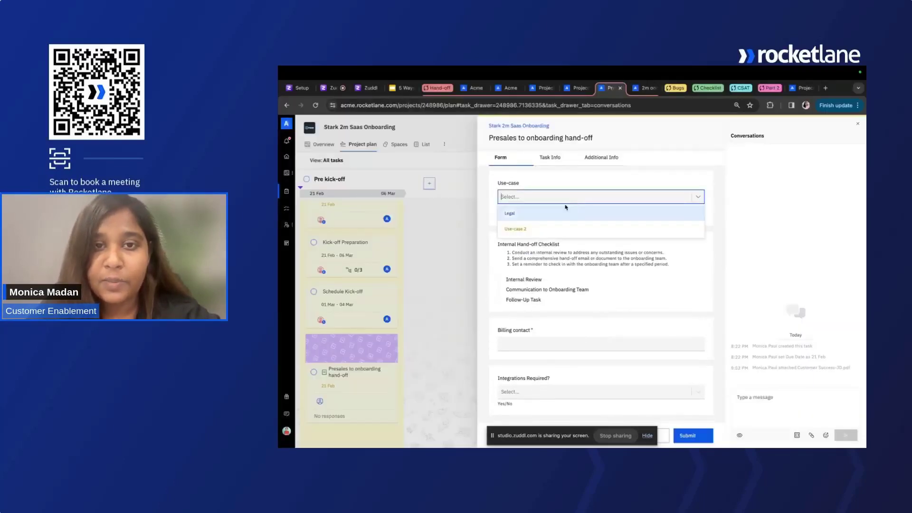
left_click(553, 213)
left_click(500, 279)
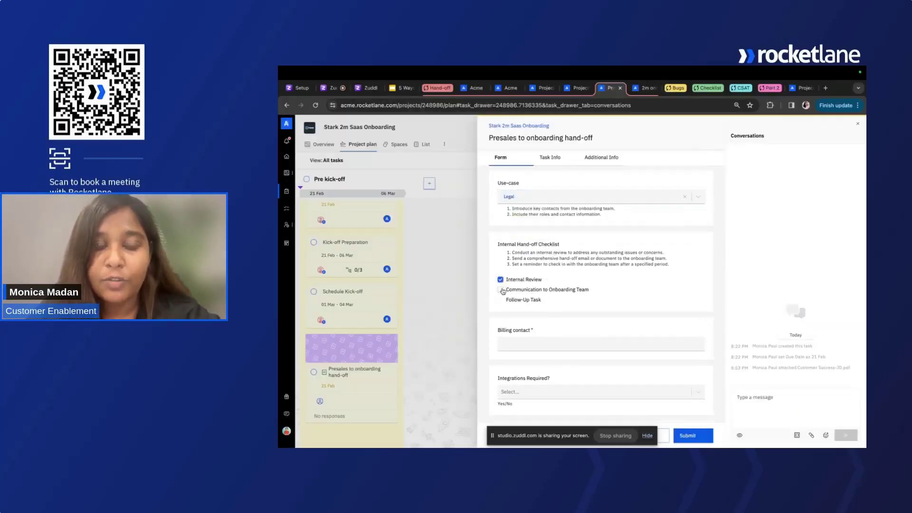
scroll(502, 291, "down", 3)
Enter the billing contact's e-mail address and answer Yes to Integrations Required
left_click(542, 238)
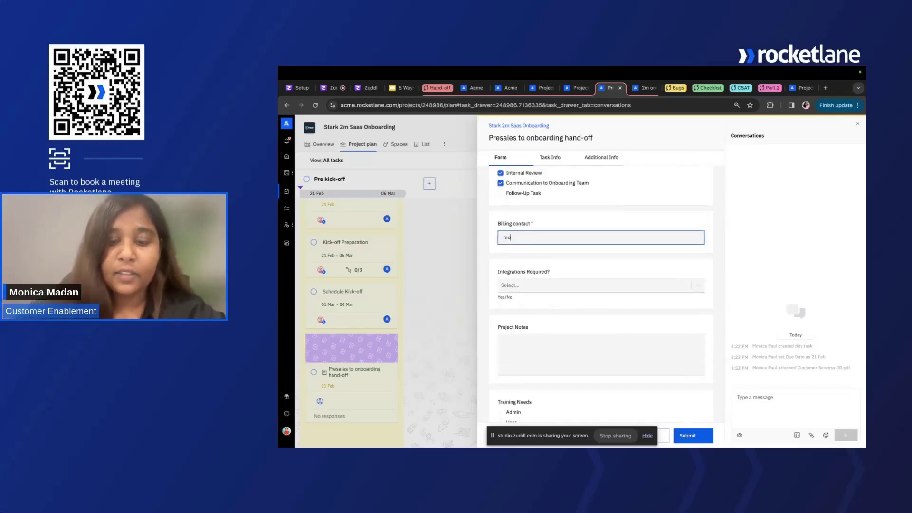
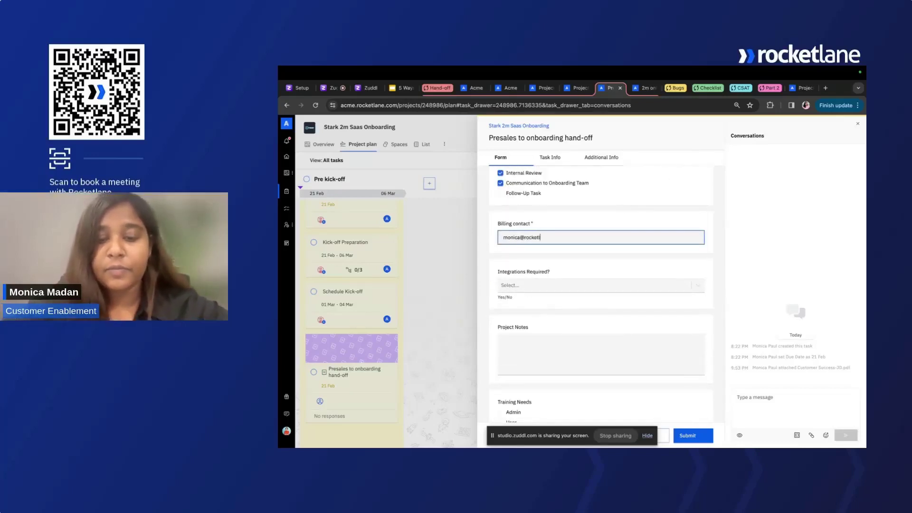
left_click(551, 285)
left_click(543, 301)
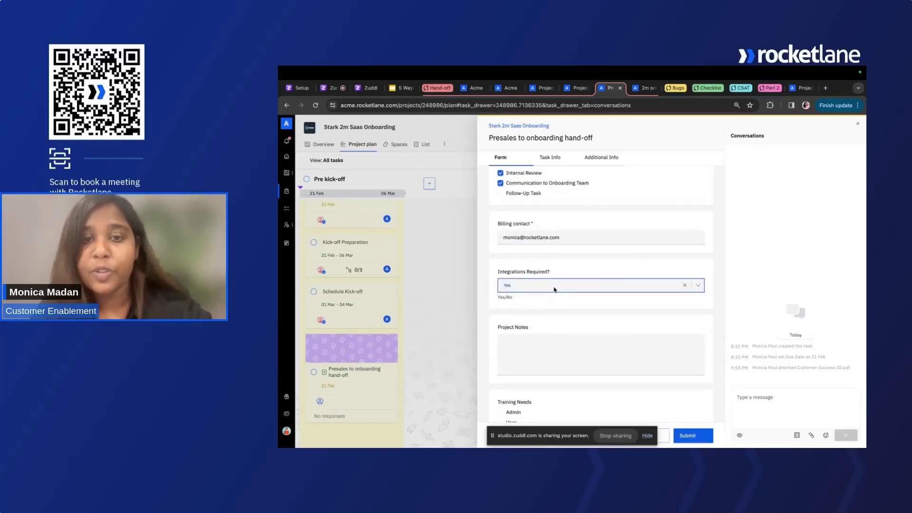
scroll(554, 289, "down", 1)
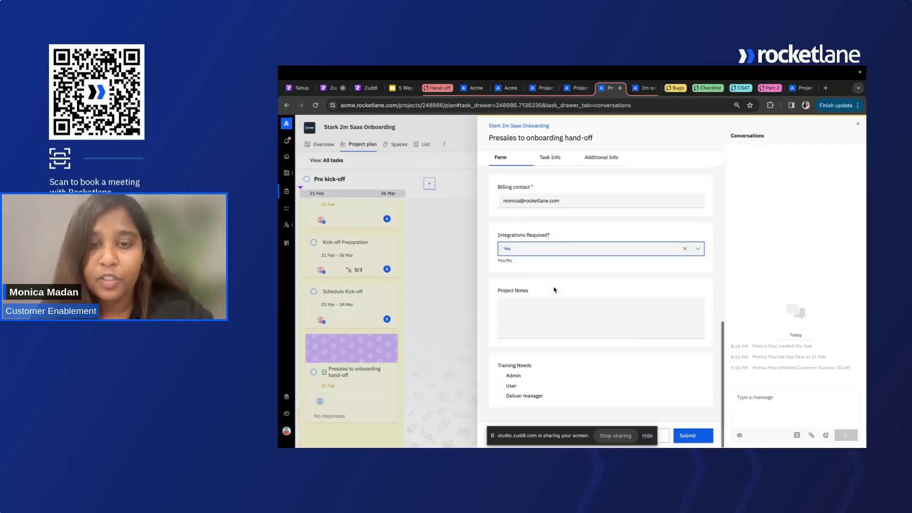
Tick Admin under Training Needs and Guide under Question, then submit the form
left_click(499, 380)
scroll(549, 363, "down", 2)
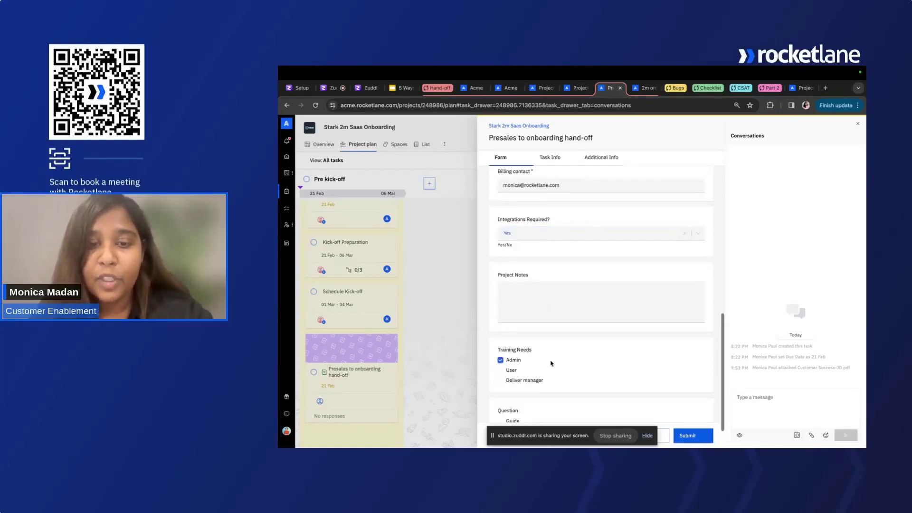
left_click(501, 376)
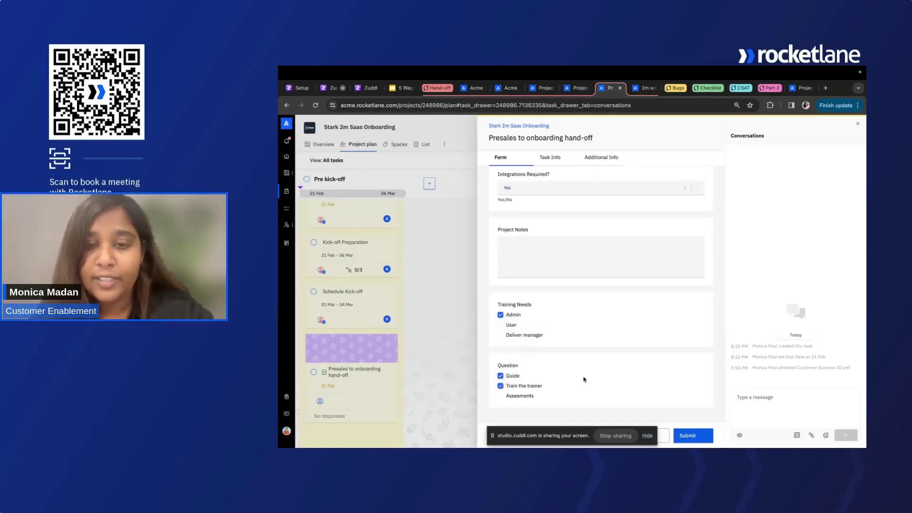
left_click(693, 435)
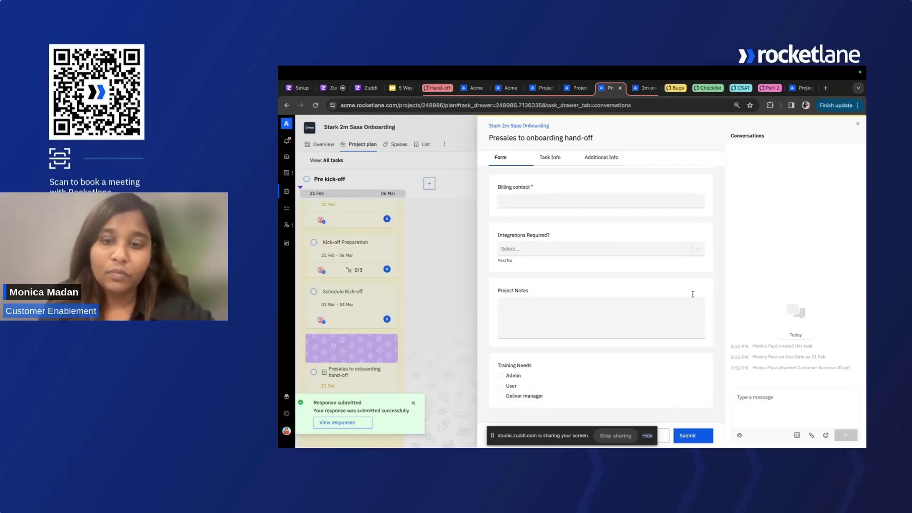
Close the hand-off task and its notice, reload the Stark plan, and switch to the 2m onboarding project
left_click(859, 127)
left_click(414, 405)
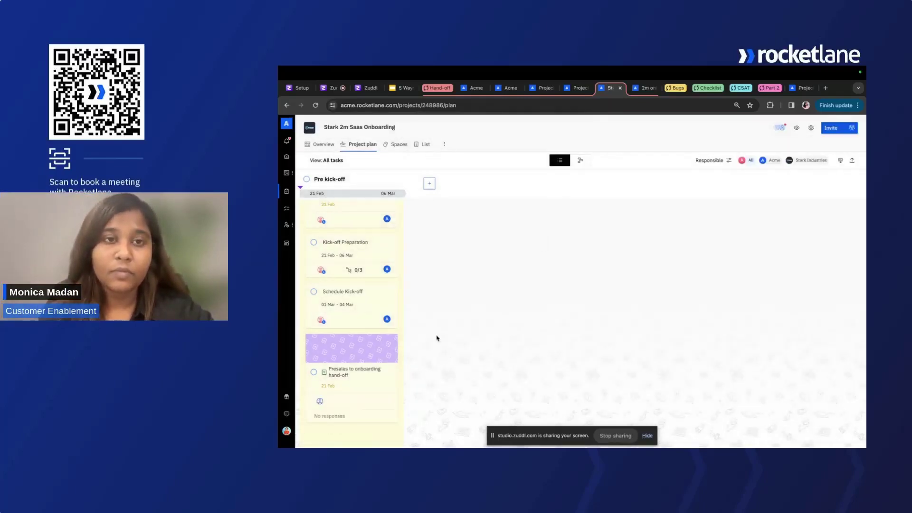
left_click(316, 107)
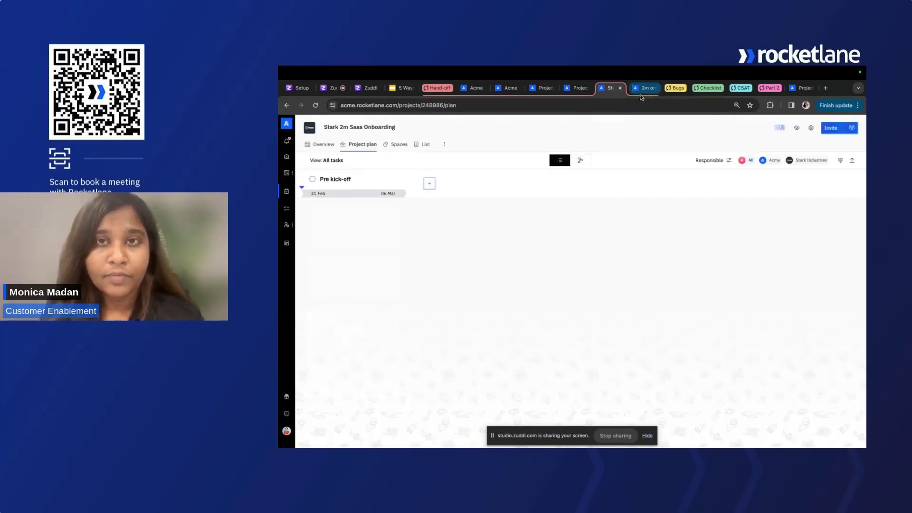
left_click(642, 89)
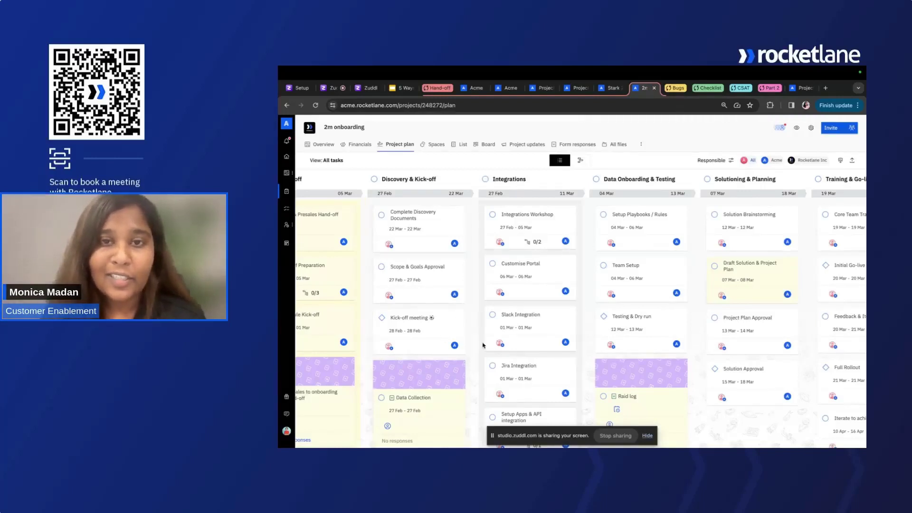
Scroll the board to Pre kick-off and open the Complete Discovery Documents task
scroll(466, 285, "left", 2)
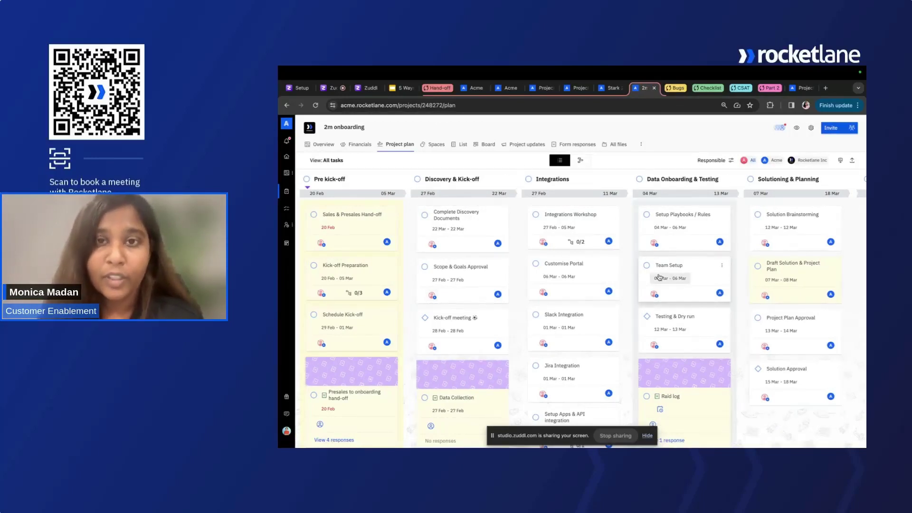
left_click(478, 225)
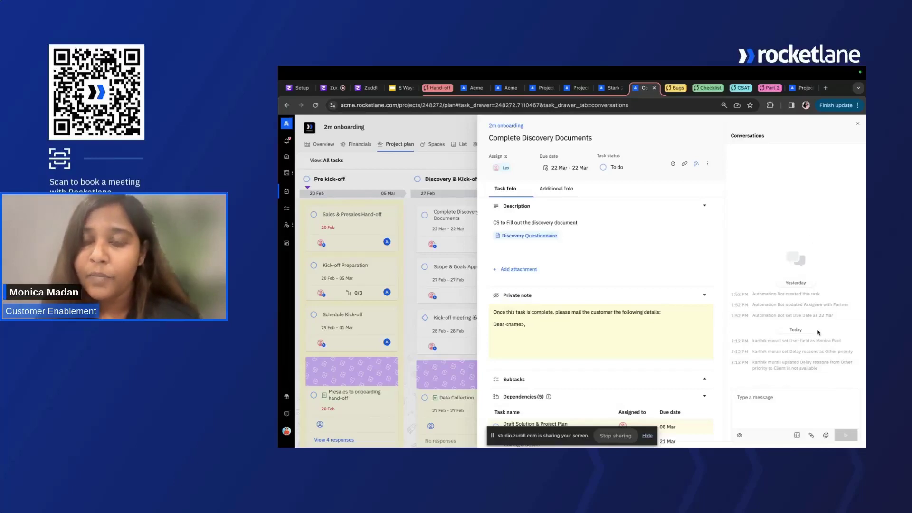
Highlight the Automation Bot entry in the task's conversation log, then close the task
double_click(759, 294)
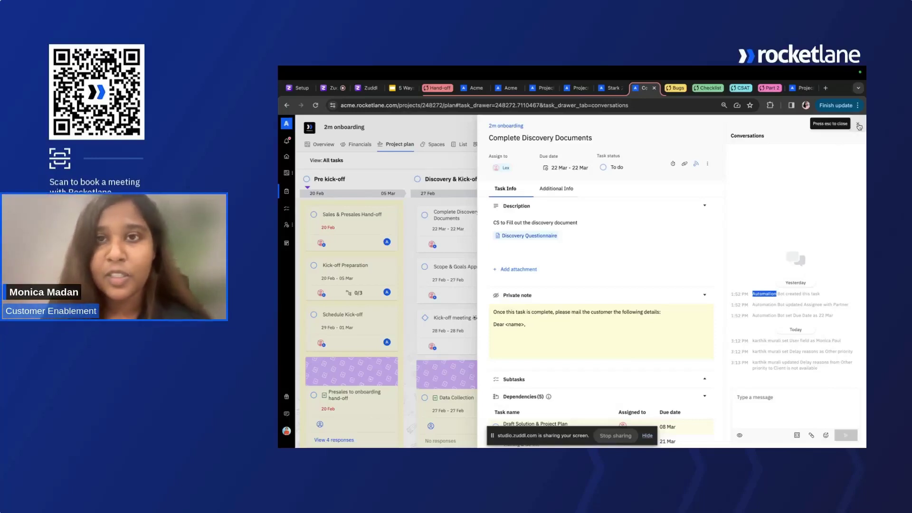
left_click(860, 126)
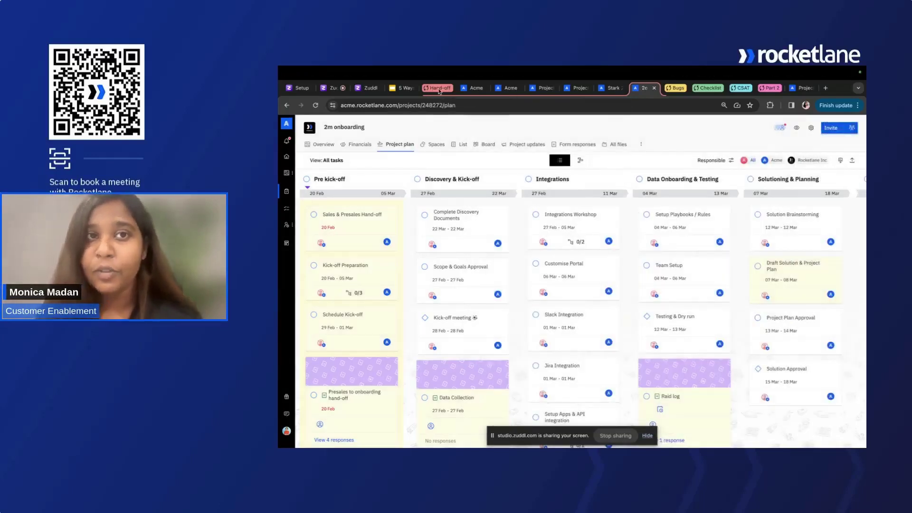
Move through the Hand-off and Bugs tab groups to the Modert Onboarding project plan
left_click(437, 90)
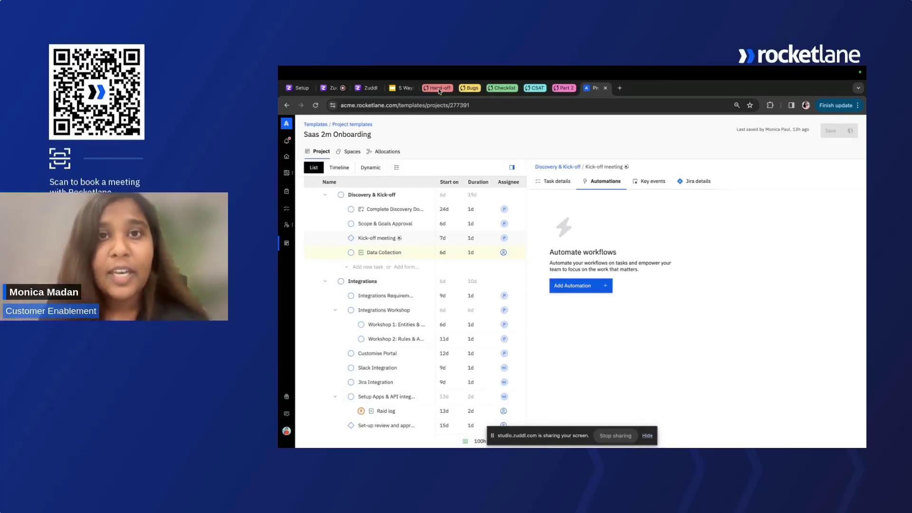
left_click(470, 88)
left_click(554, 90)
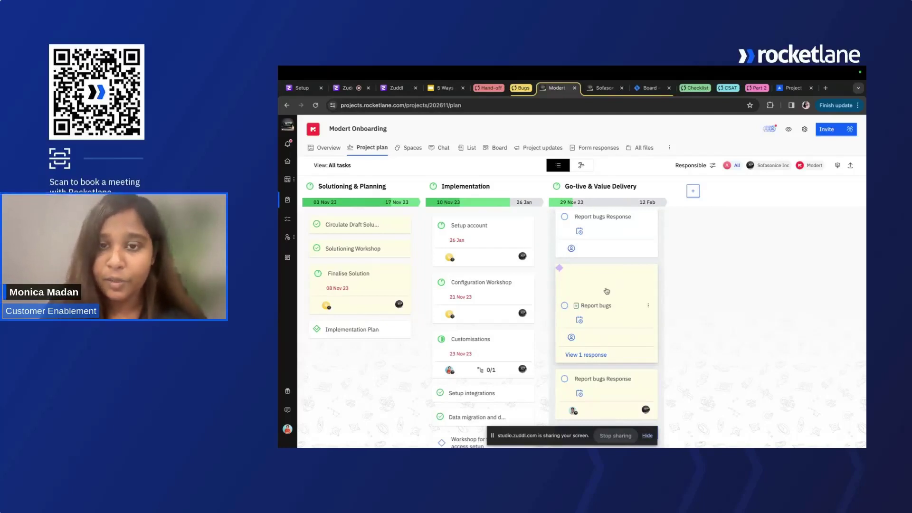
Open the Report bugs task and select its Issue Description field, then switch to form templates
left_click(607, 291)
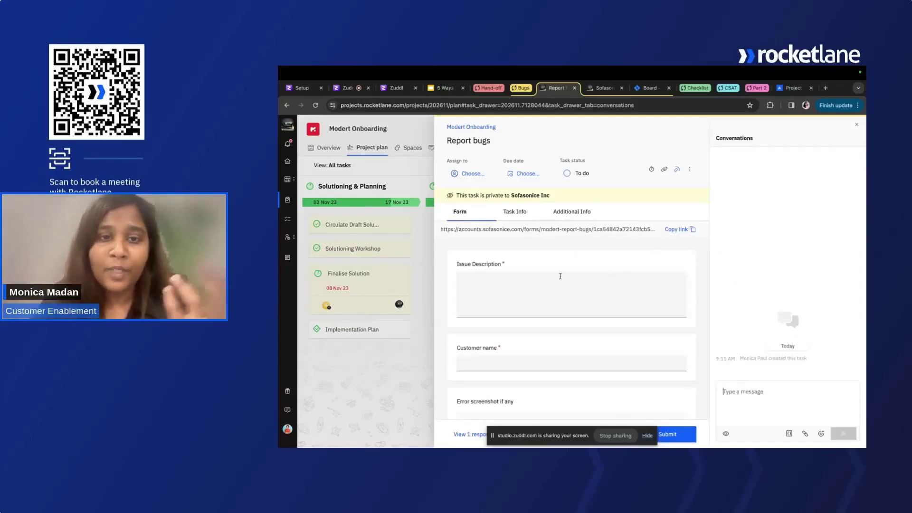
left_click(534, 293)
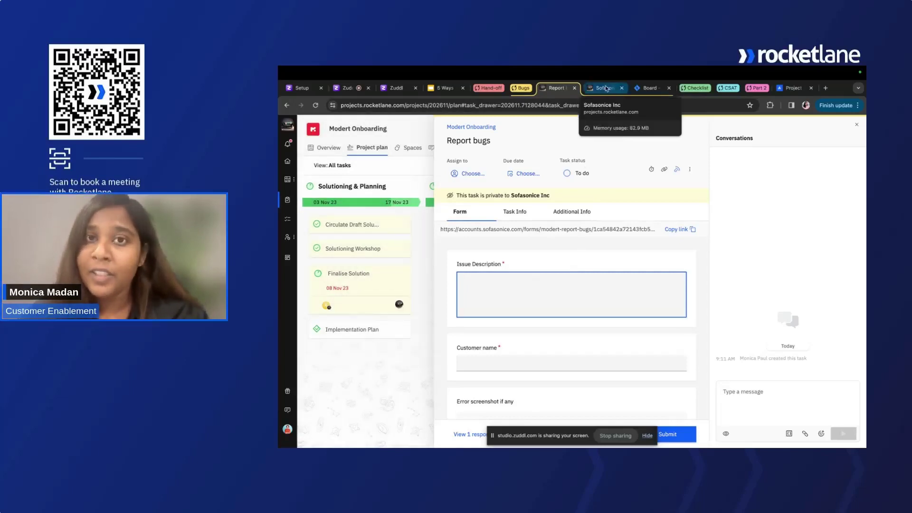
left_click(606, 88)
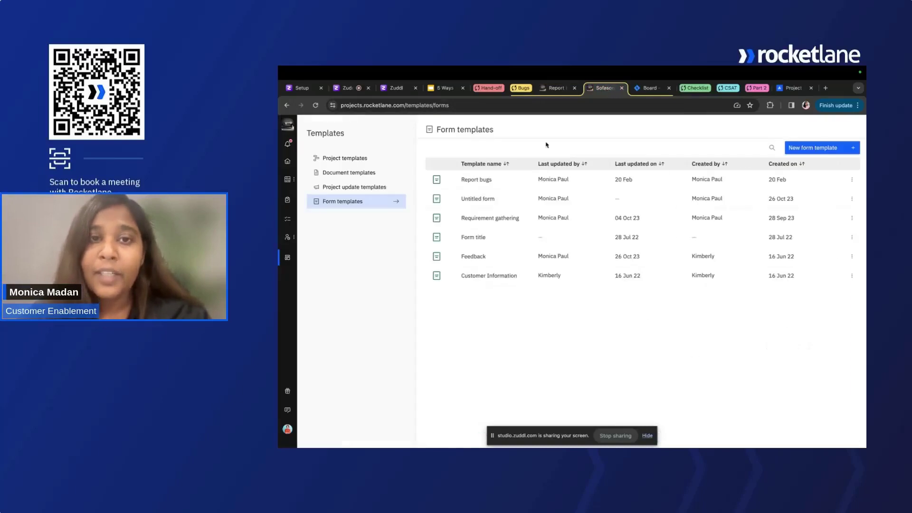
Check the Report bugs automation placing new tasks in Go-live & Value Delivery, then close the project task
left_click(497, 181)
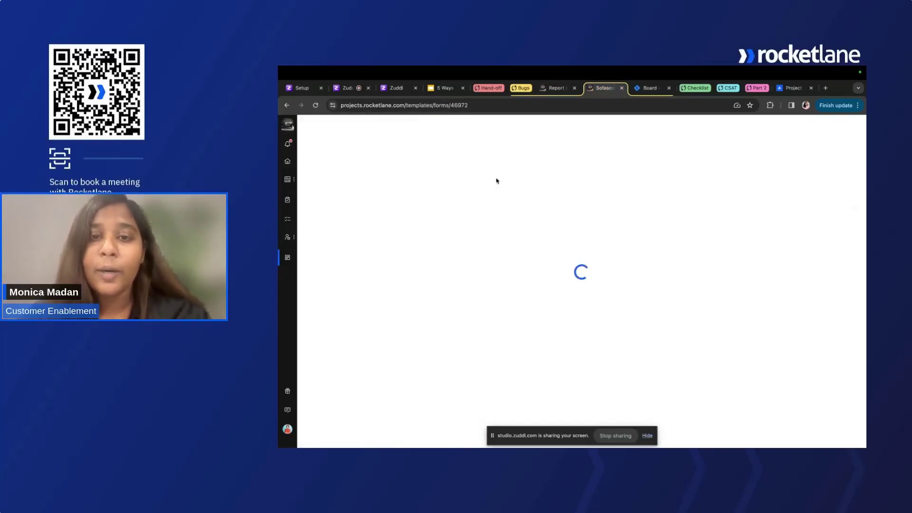
left_click(424, 153)
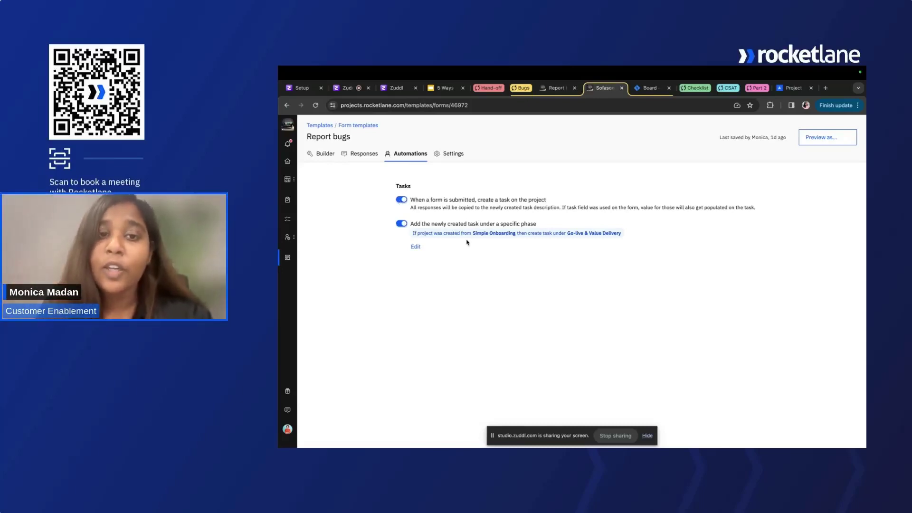
left_click(418, 246)
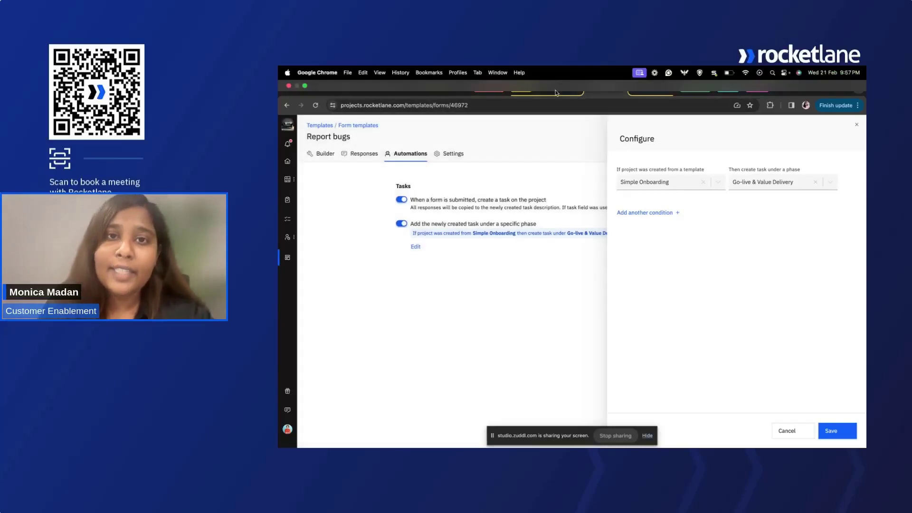
left_click(554, 88)
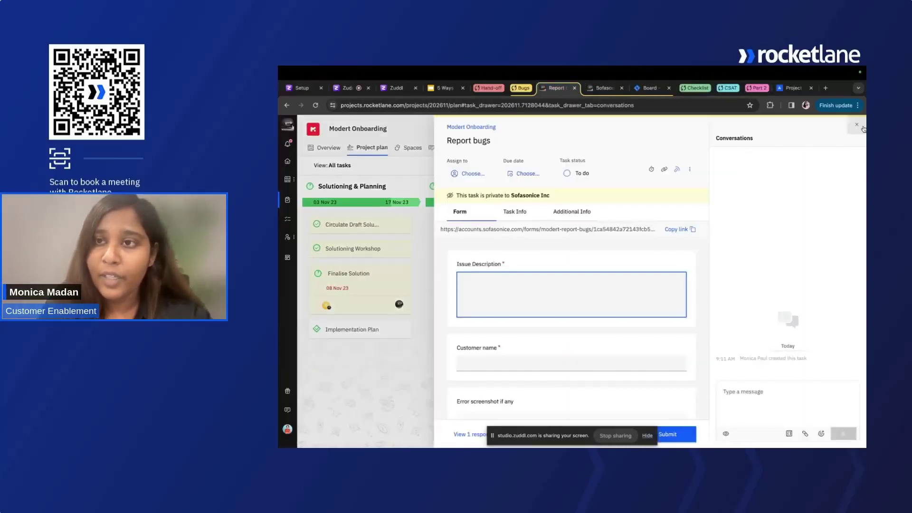
left_click(862, 127)
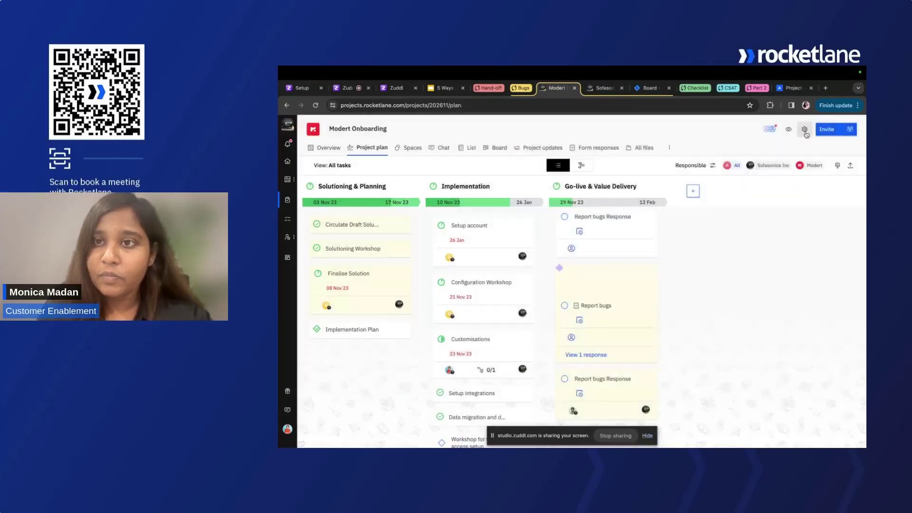
Close the phase rule configuration and reopen the Report bugs form template's automations
left_click(805, 131)
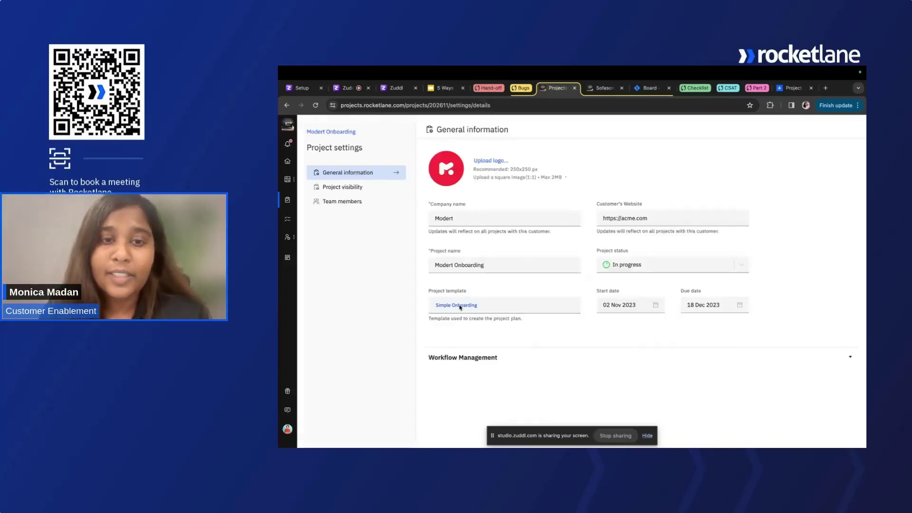
left_click(603, 92)
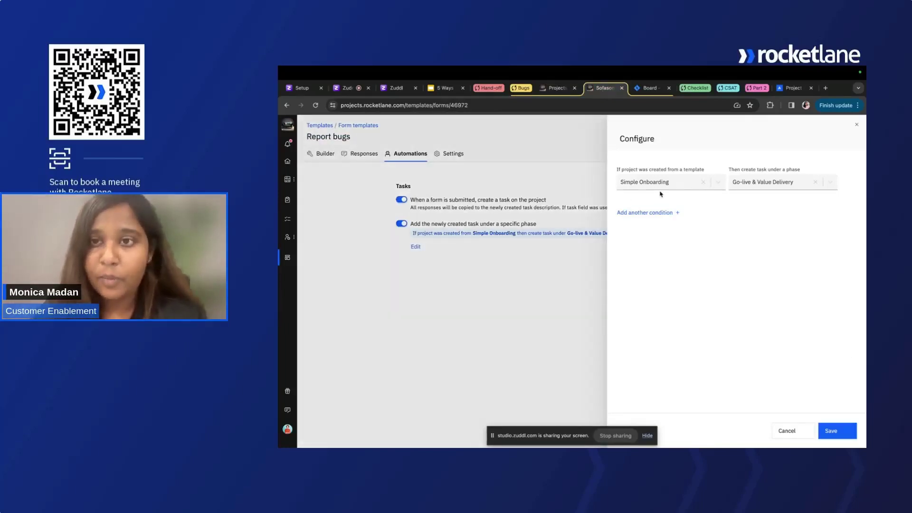
left_click(857, 125)
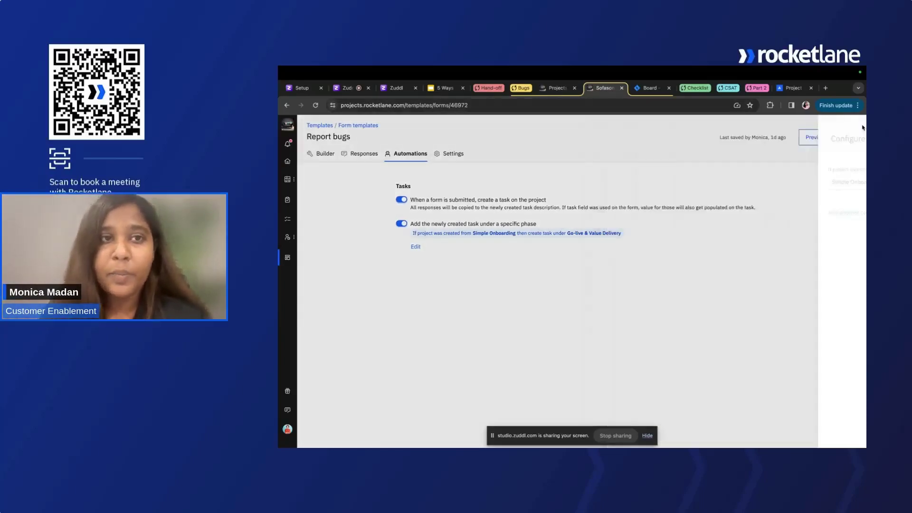
left_click(288, 257)
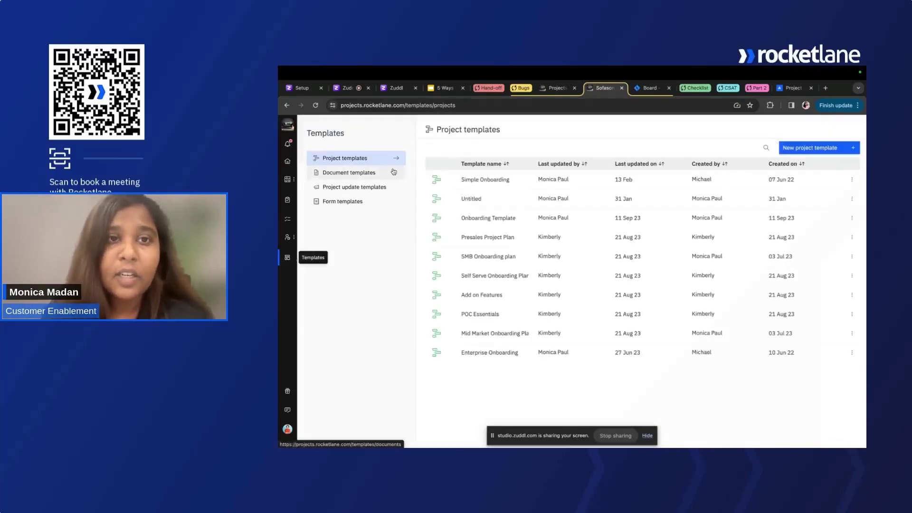
left_click(358, 203)
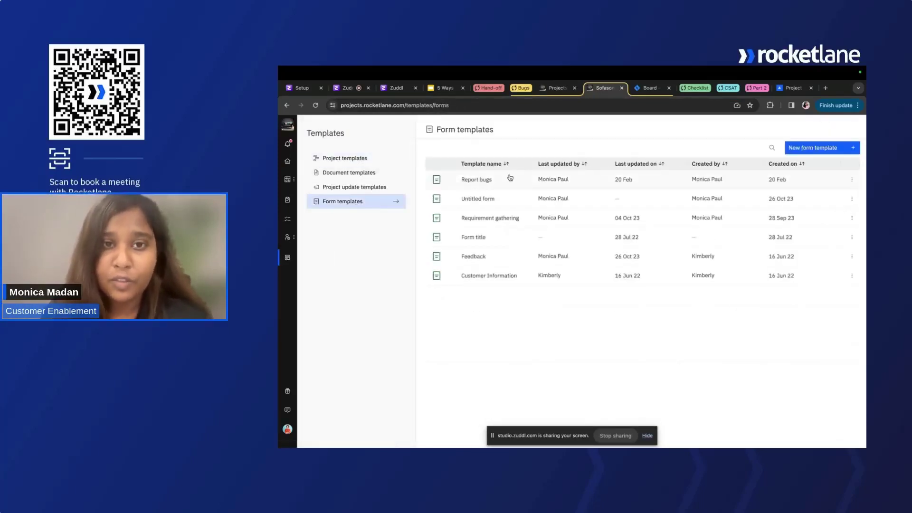
left_click(511, 178)
left_click(406, 154)
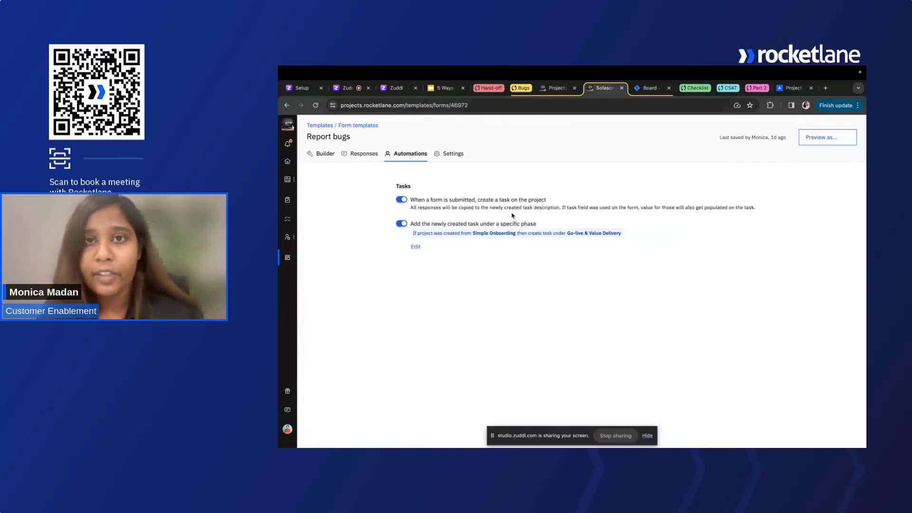
Return to the Modert Onboarding plan and open the Report bugs task form
left_click(557, 88)
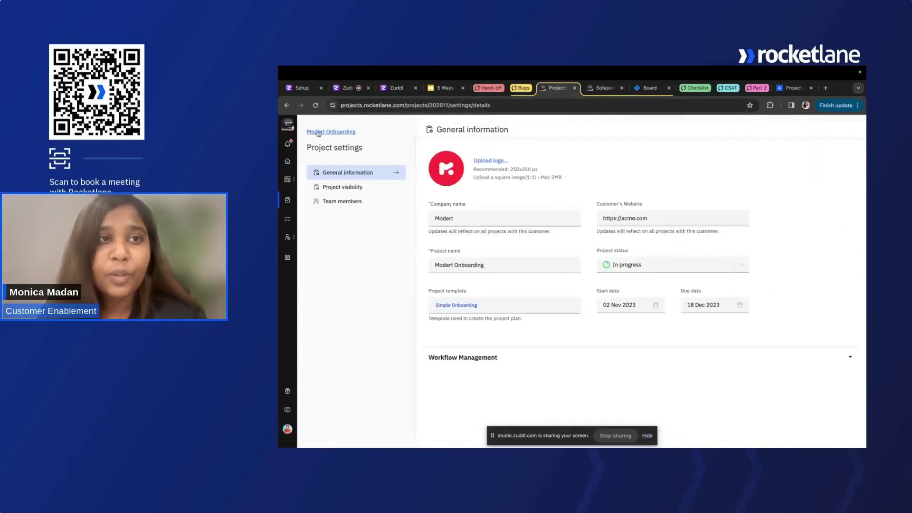
left_click(328, 132)
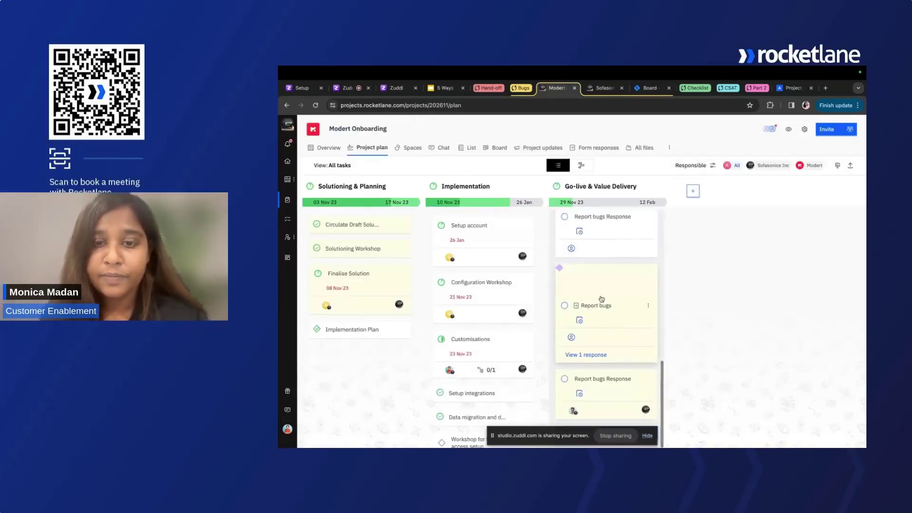
left_click(601, 299)
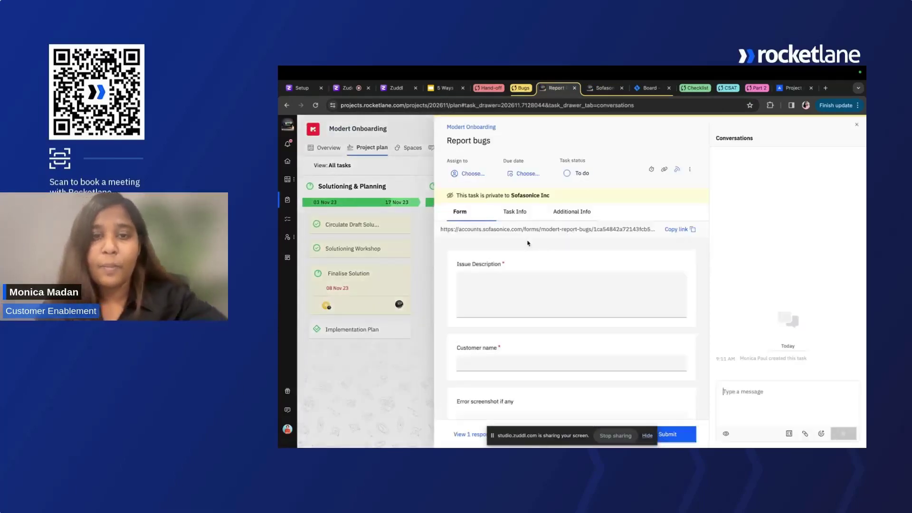
Enter 'PERFORMANCE issues' as the issue description and 'Modert' as the customer name
left_click(495, 282)
type("pERFORMAN")
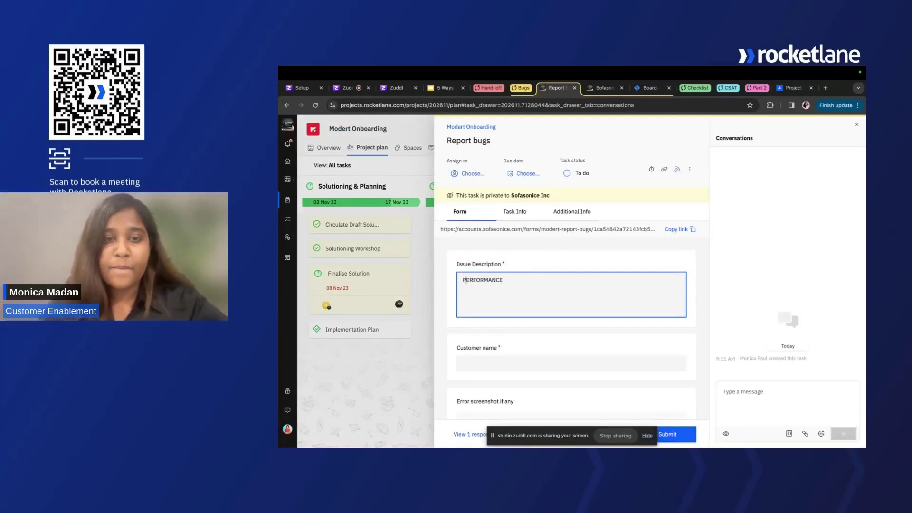
type("i")
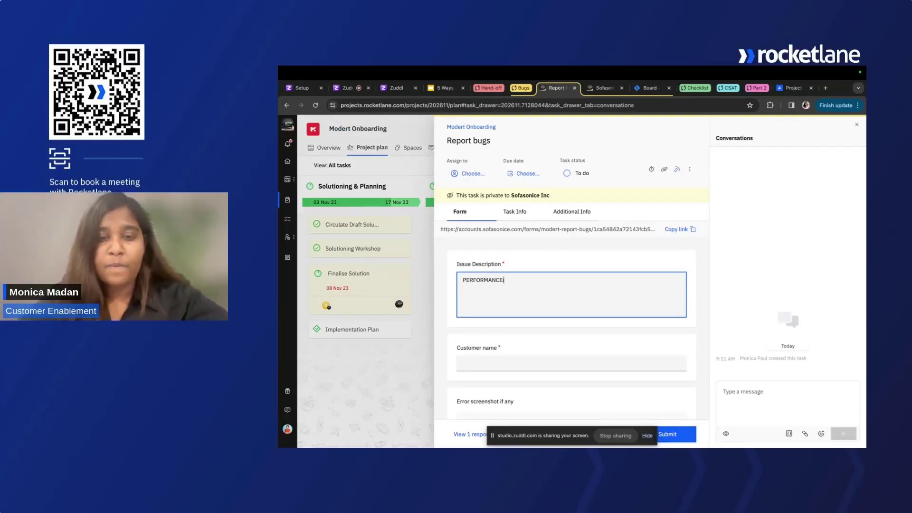
type("ss")
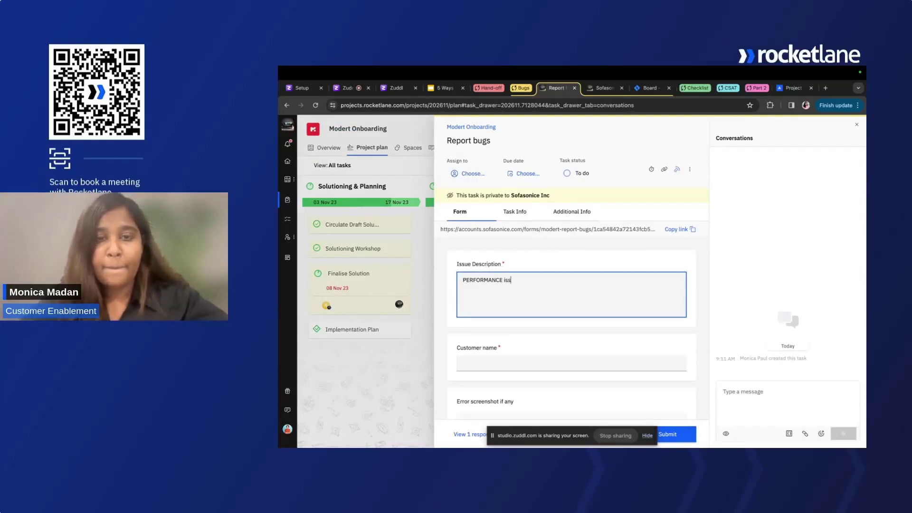
type("ues")
left_click(509, 362)
type("S")
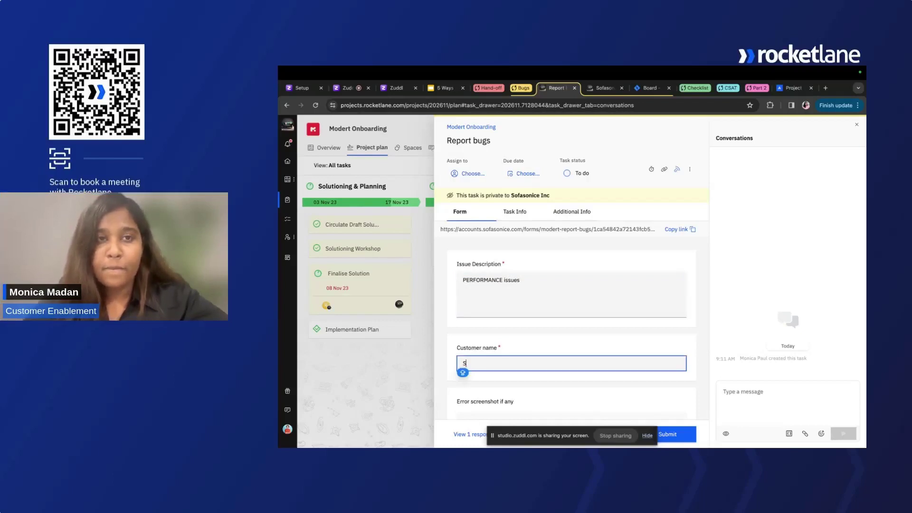
key("BackSpace")
type("Modert")
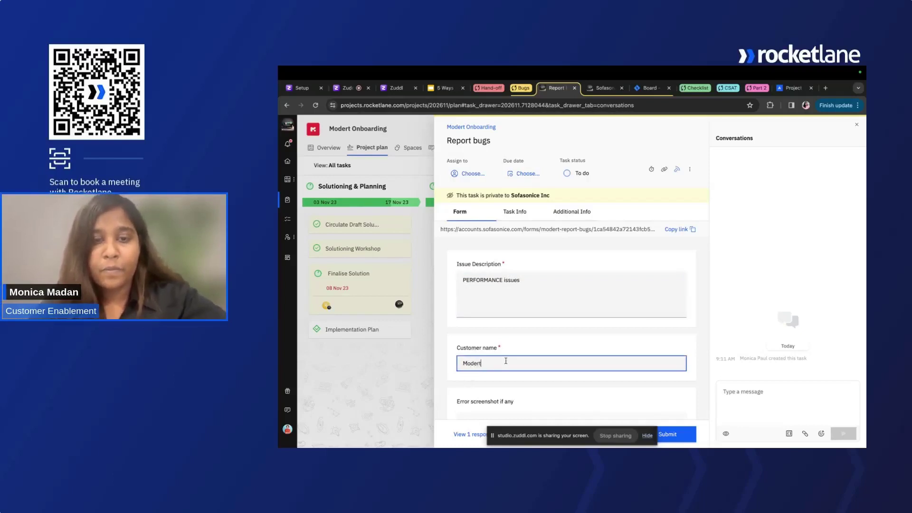
Choose Medium severity, Portal module and Performance issue type, then submit the form
scroll(527, 366, "down", 5)
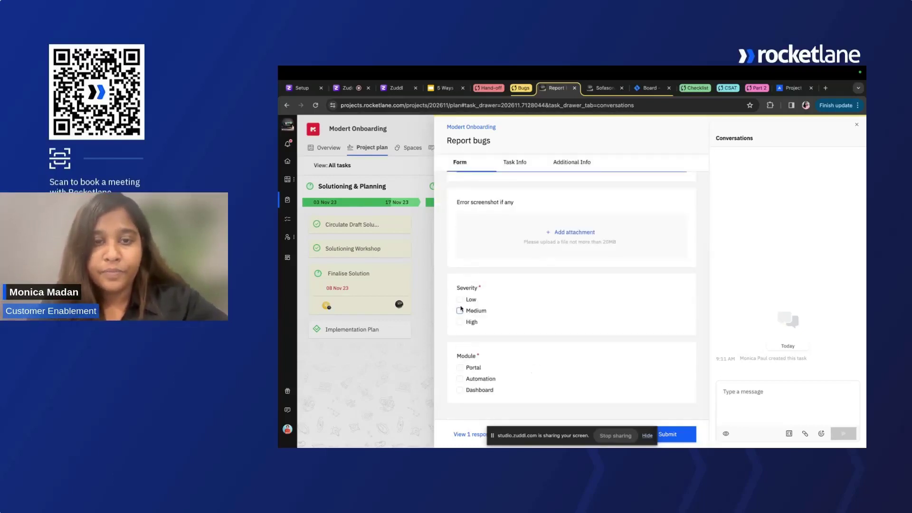
left_click(460, 310)
left_click(461, 368)
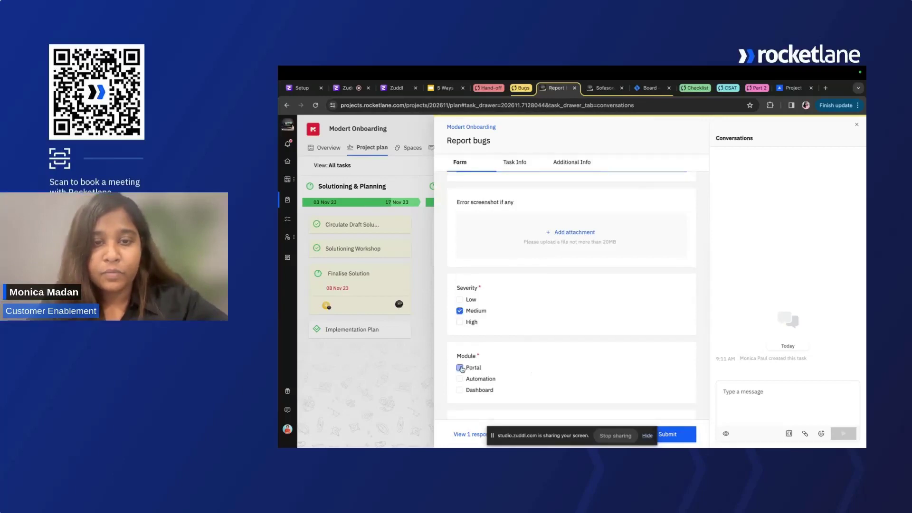
scroll(495, 378, "down", 2)
left_click(460, 379)
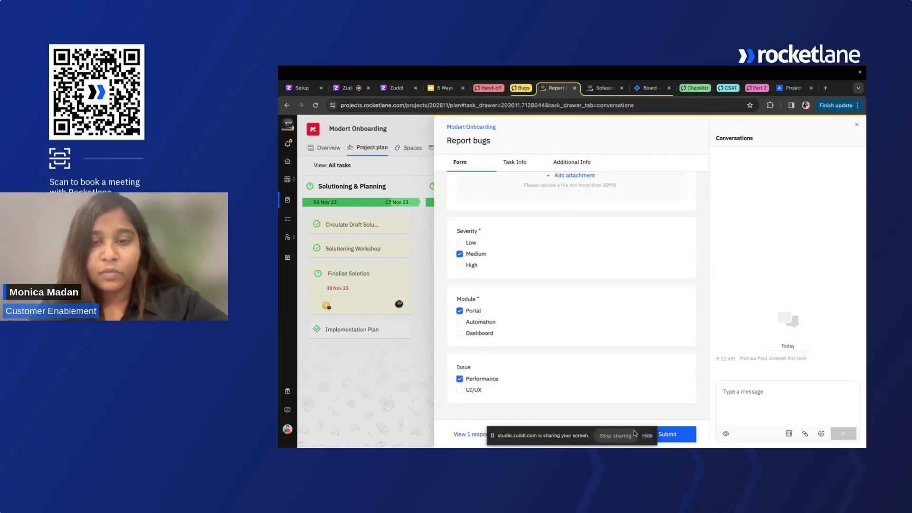
left_click(670, 434)
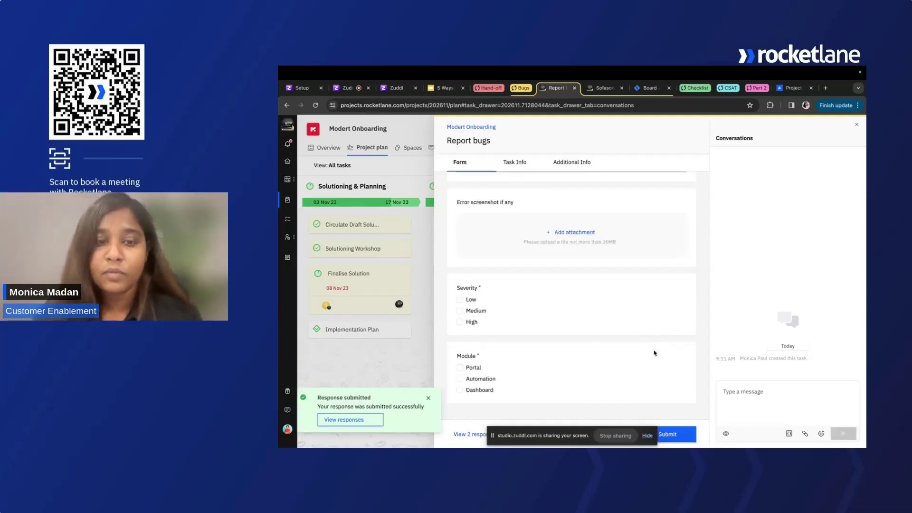
Close the form, peek at a Report bugs Response task, and refresh the plan showing 2 responses
left_click(857, 125)
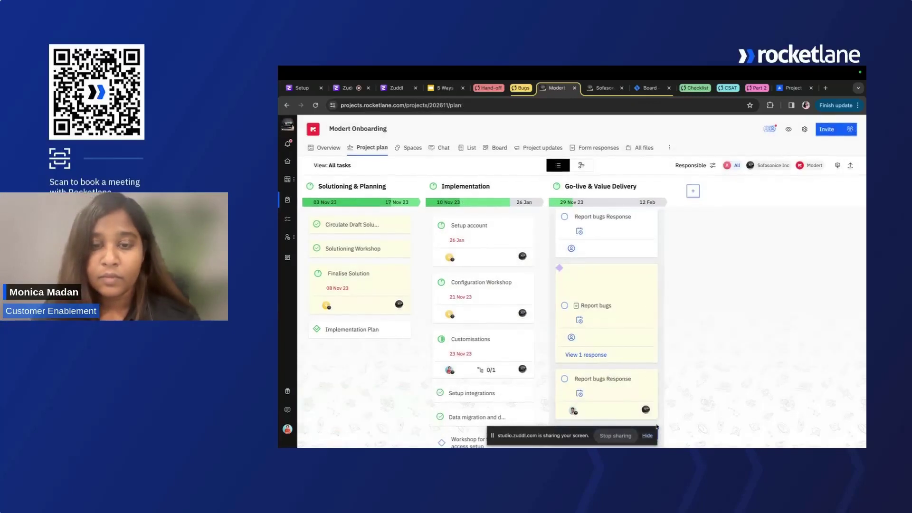
left_click(647, 436)
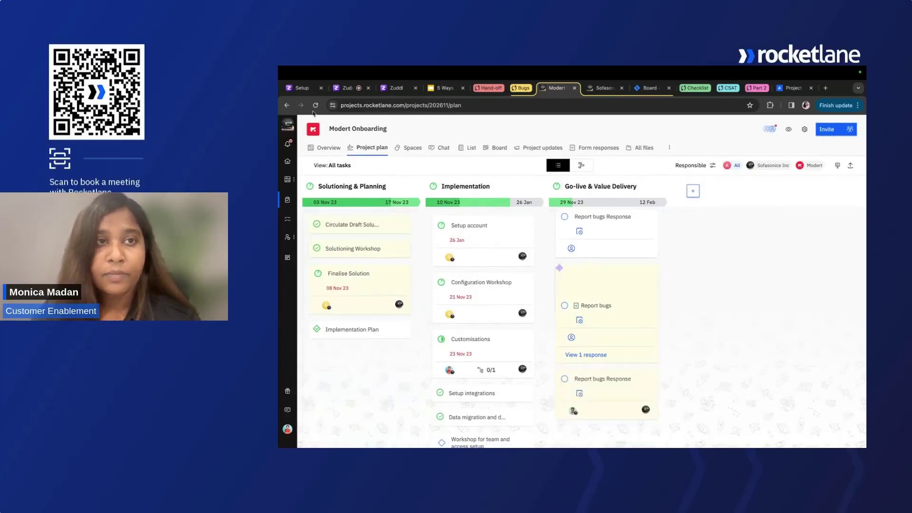
left_click(604, 229)
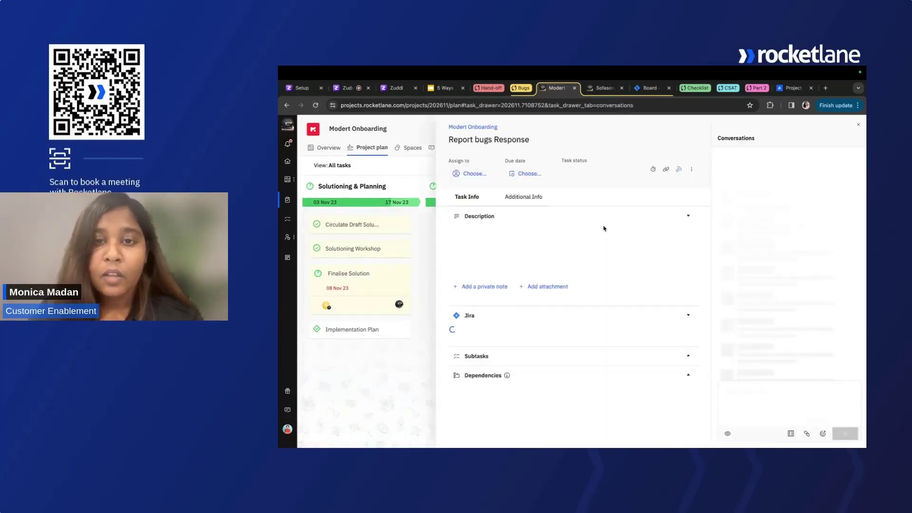
left_click(858, 125)
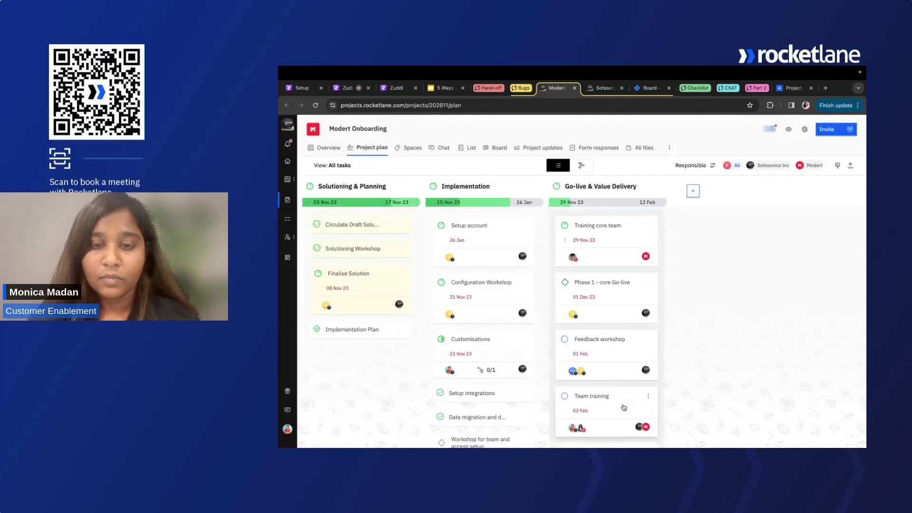
scroll(626, 396, "down", 5)
scroll(624, 407, "down", 3)
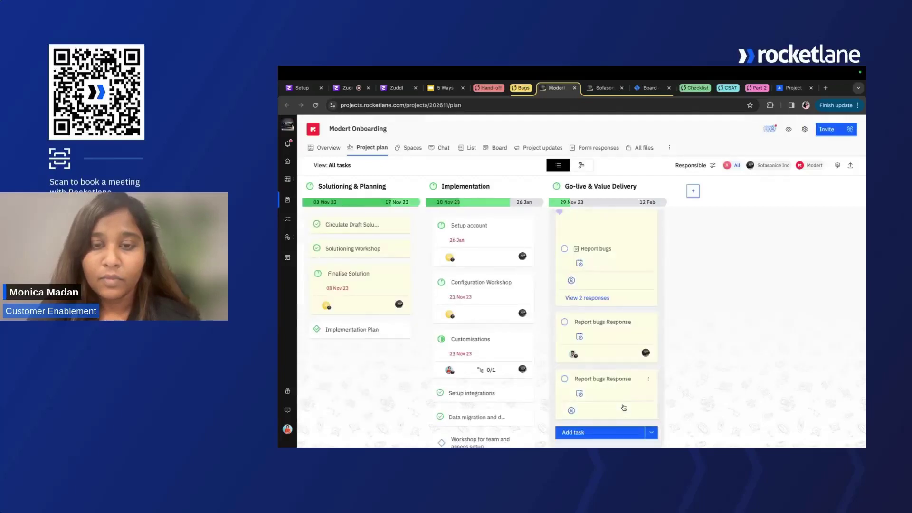
Open the newest Report bugs Response task and review the submitted answers in its description
left_click(610, 383)
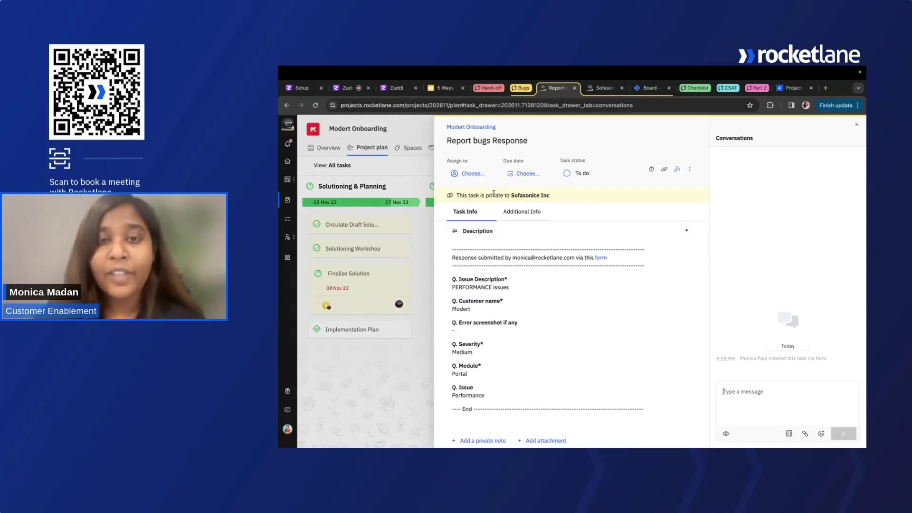
scroll(527, 288, "down", 1)
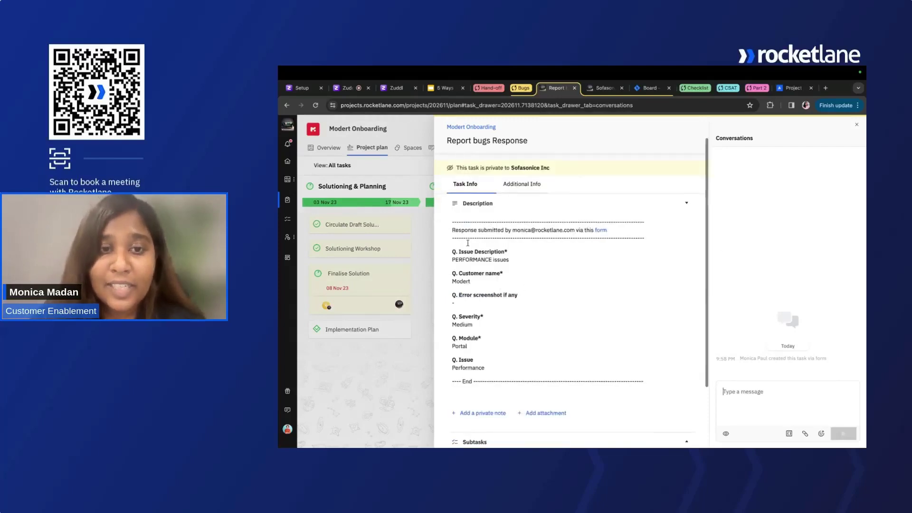
left_click(450, 230)
left_click_drag(451, 230, 489, 369)
left_click(583, 294)
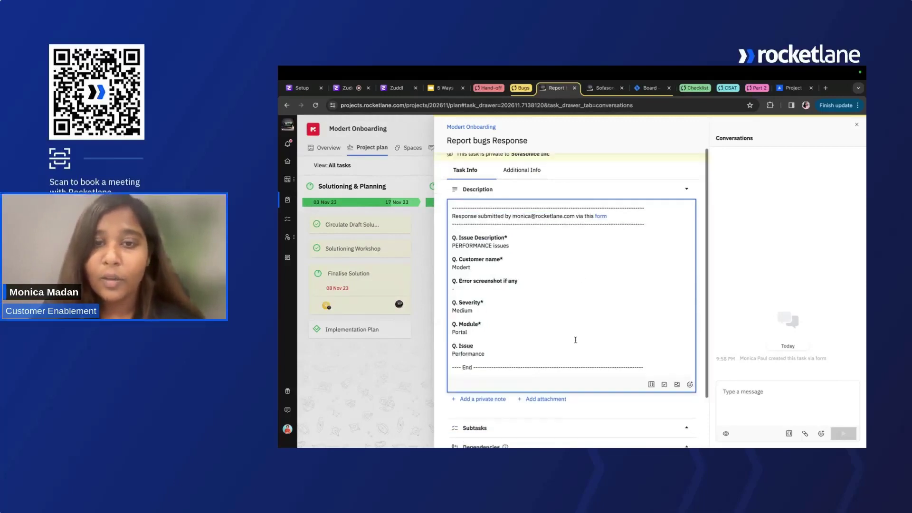
scroll(575, 340, "down", 2)
scroll(576, 343, "up", 3)
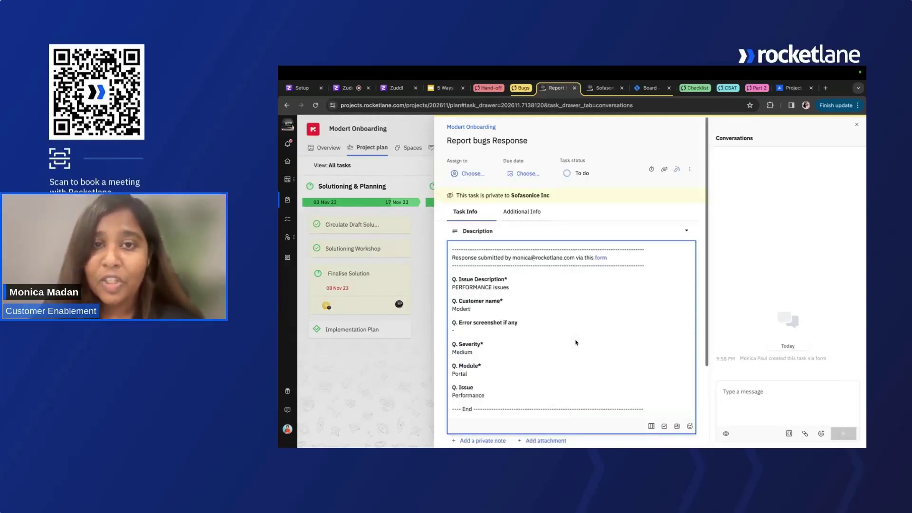
Assign the Report bugs Response task to the engineer
left_click(483, 175)
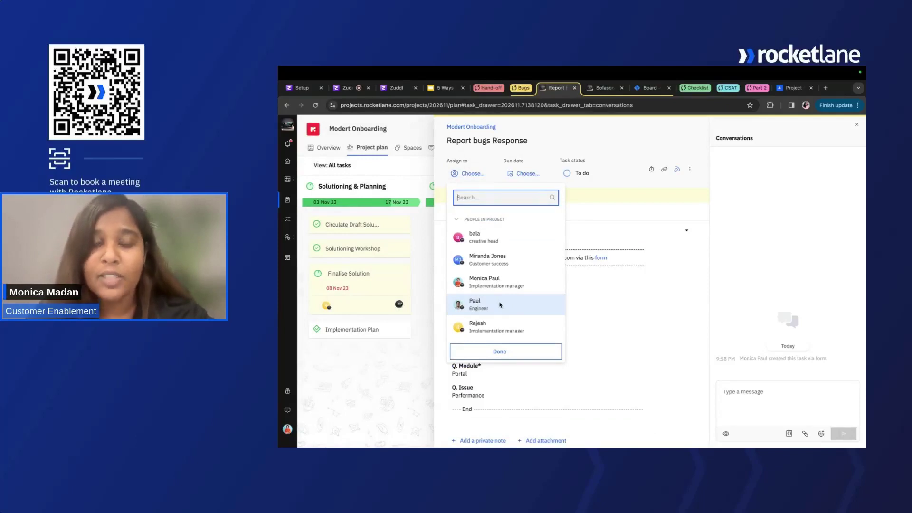
left_click(500, 305)
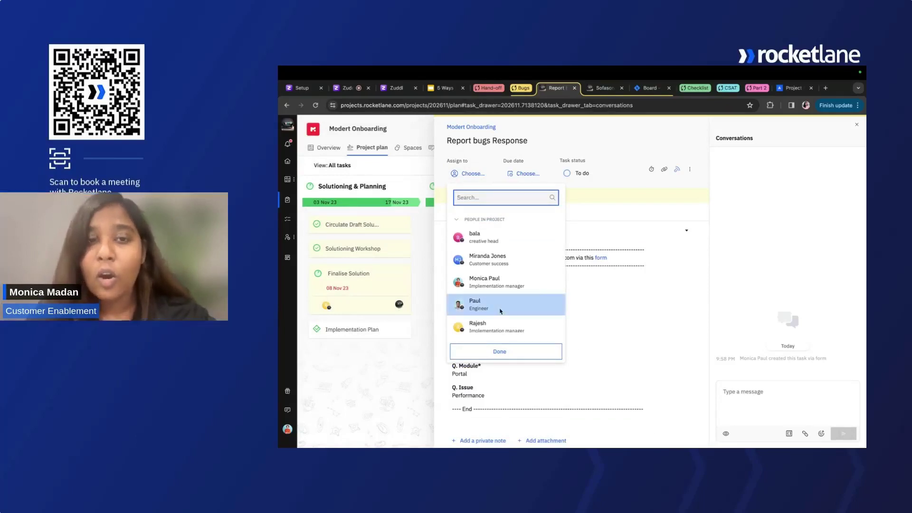
left_click(500, 351)
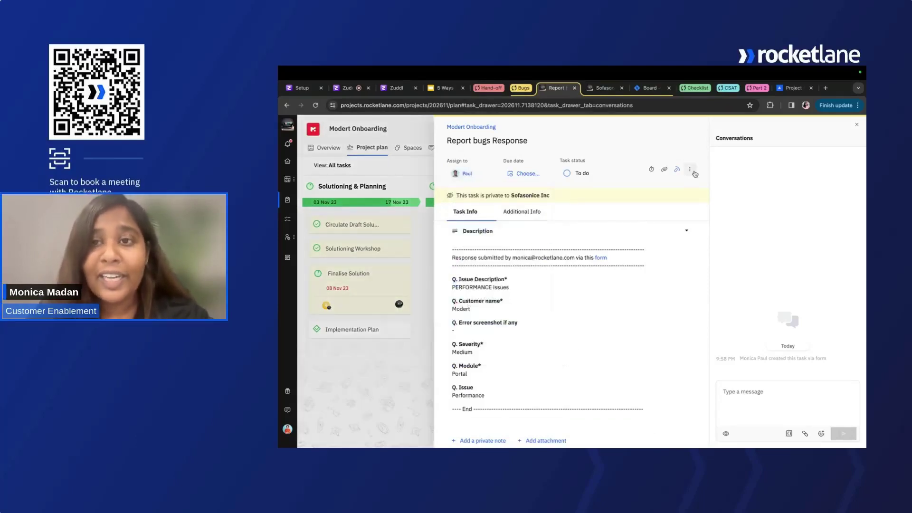
left_click(690, 169)
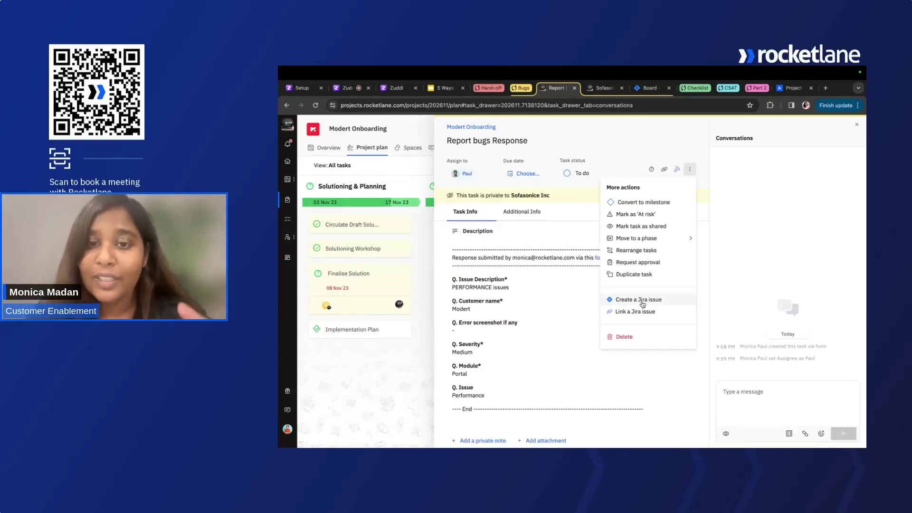
Start a Jira issue from the task in the Bug tracking project with issue type Bug
left_click(642, 302)
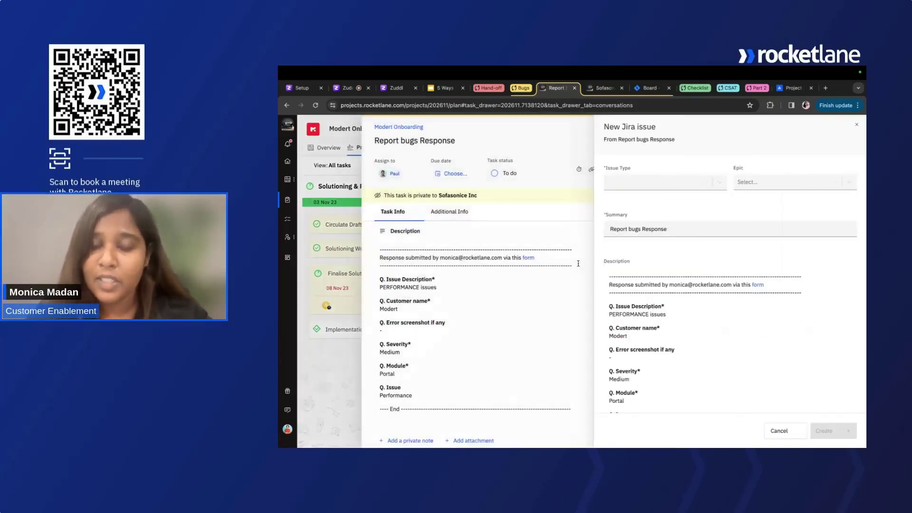
left_click(683, 180)
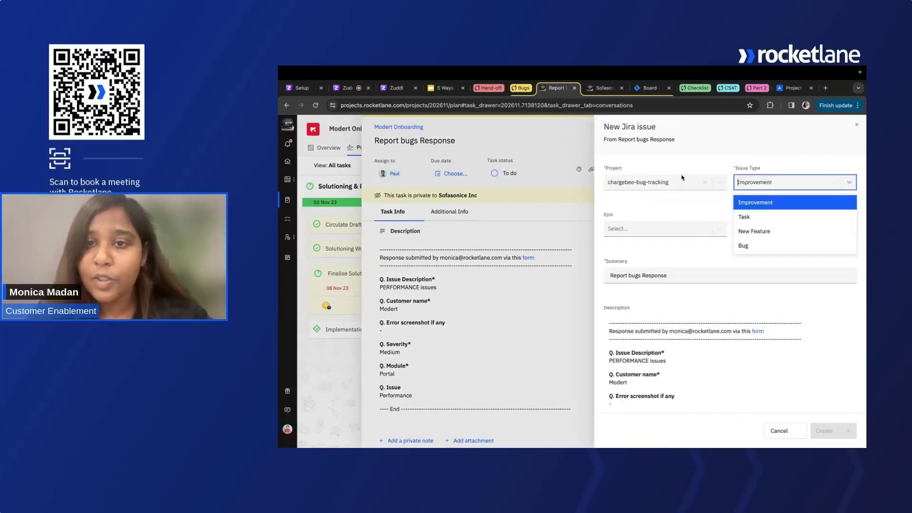
left_click(682, 180)
left_click(647, 203)
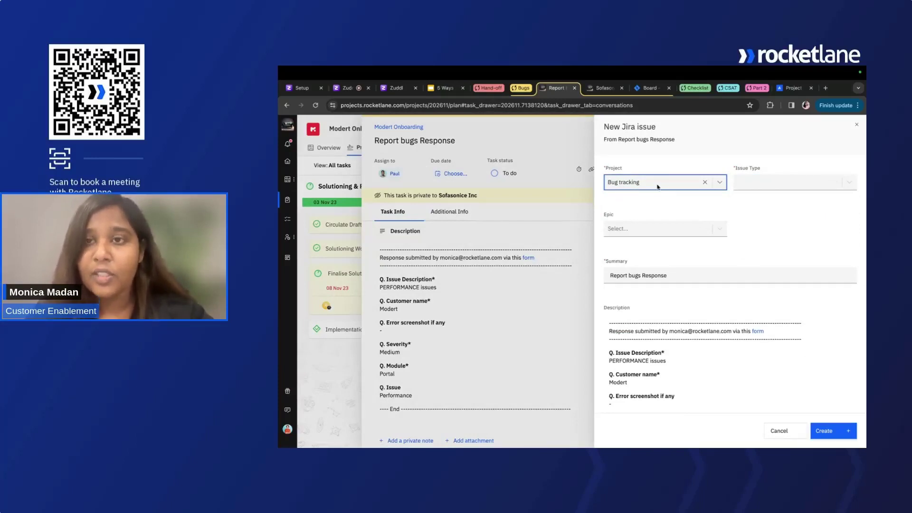
left_click(758, 186)
left_click(759, 220)
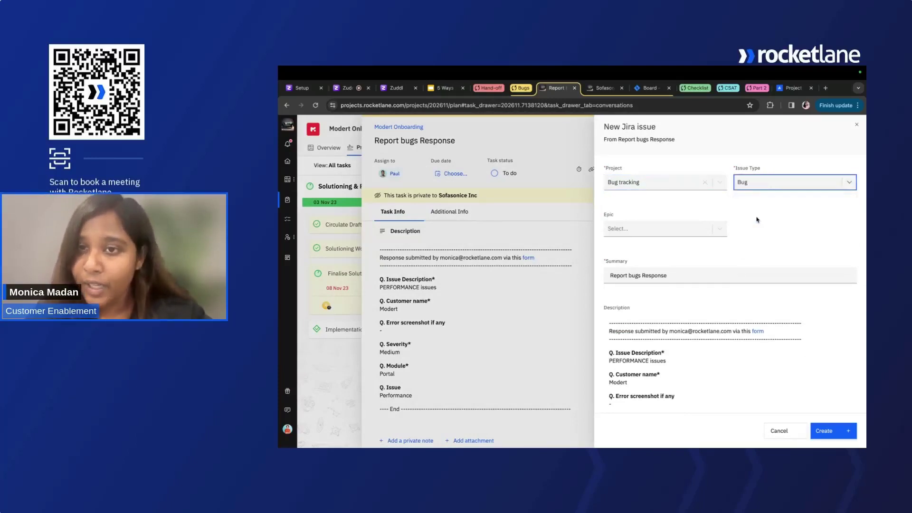
Pick a reporter, create the Jira issue, and switch to the Jira board
scroll(656, 214, "down", 5)
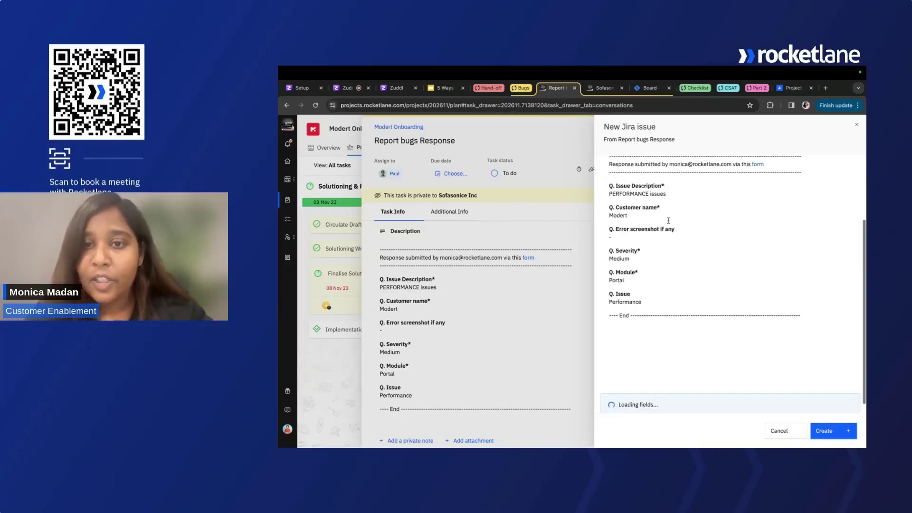
scroll(715, 281, "down", 3)
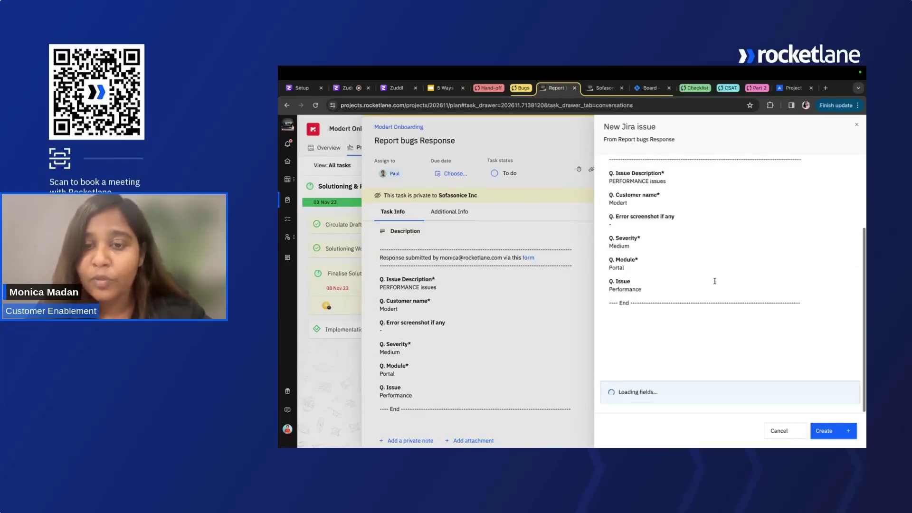
scroll(720, 328, "down", 3)
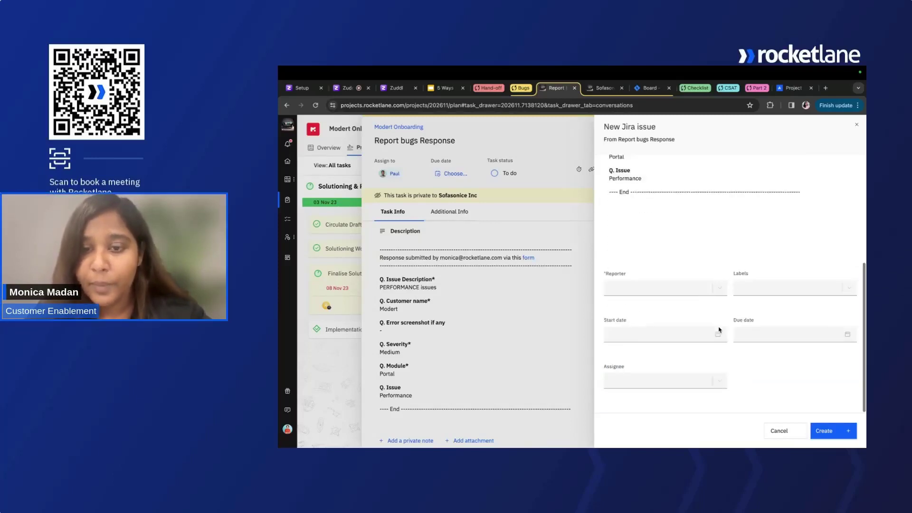
left_click(686, 289)
left_click(625, 367)
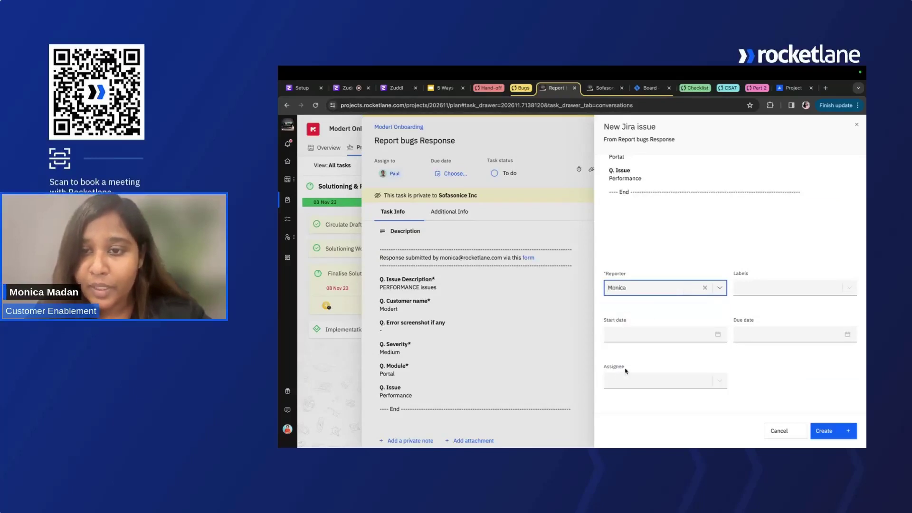
left_click(834, 431)
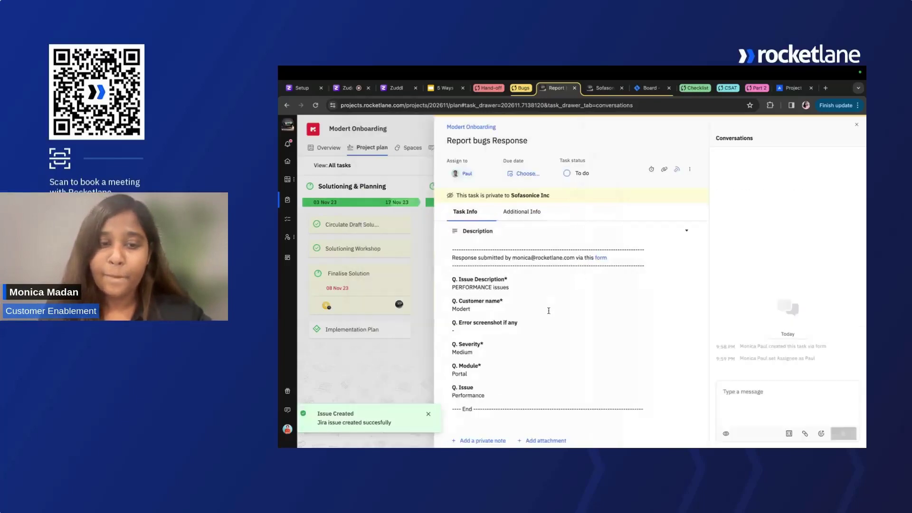
scroll(549, 310, "down", 3)
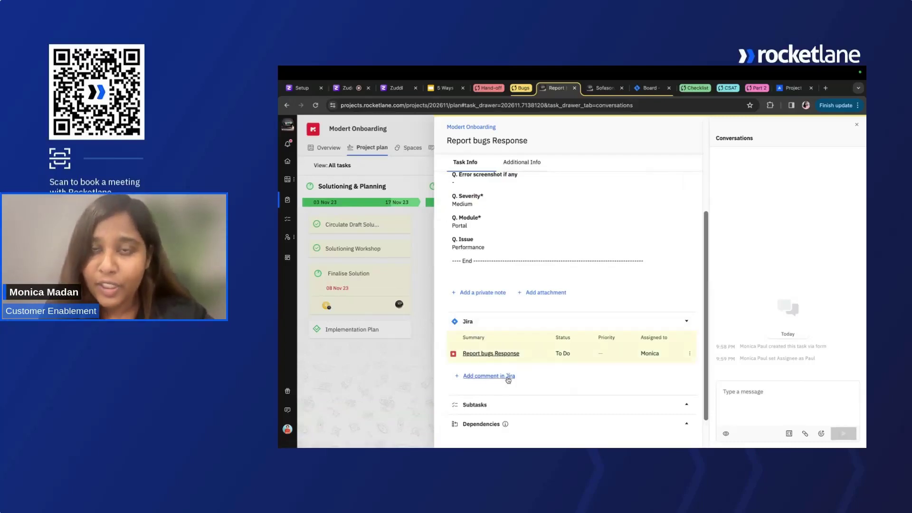
left_click(639, 89)
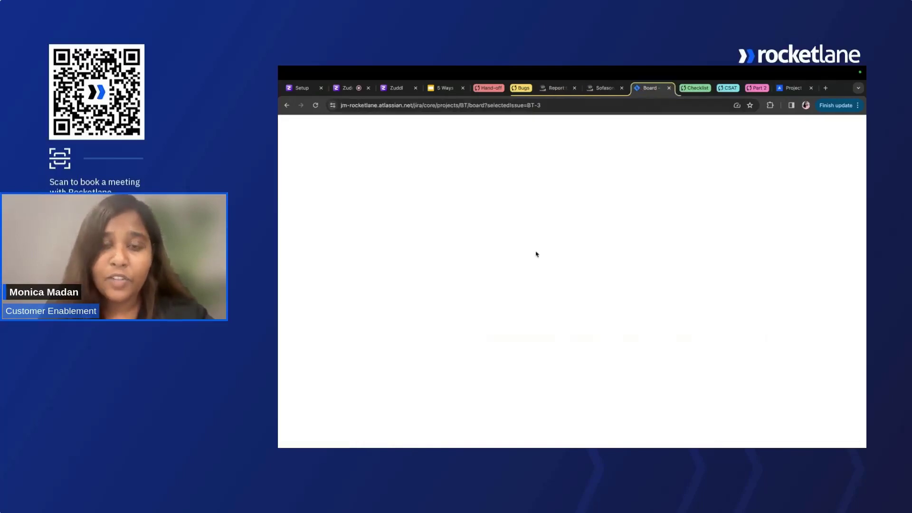
Open BT-4 on the Jira board, read the submitted form answers, and return to the Rocketlane task
left_click(809, 155)
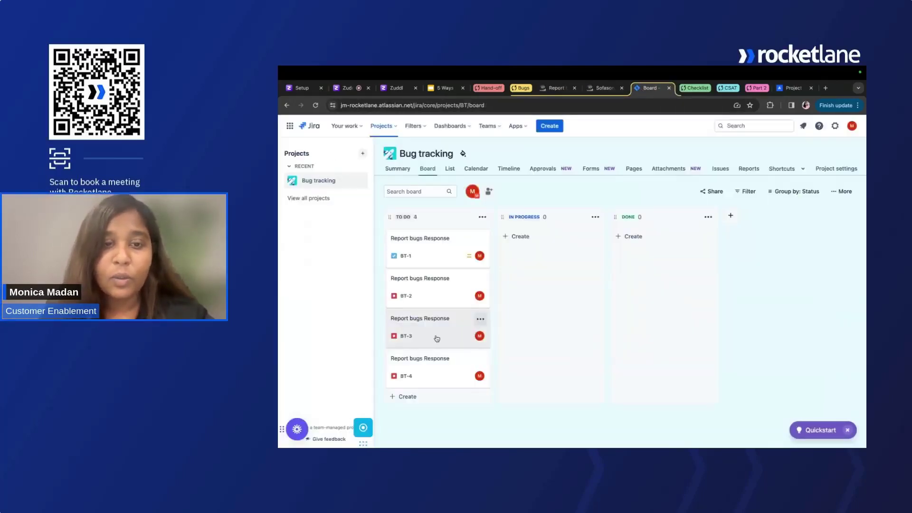
left_click(411, 365)
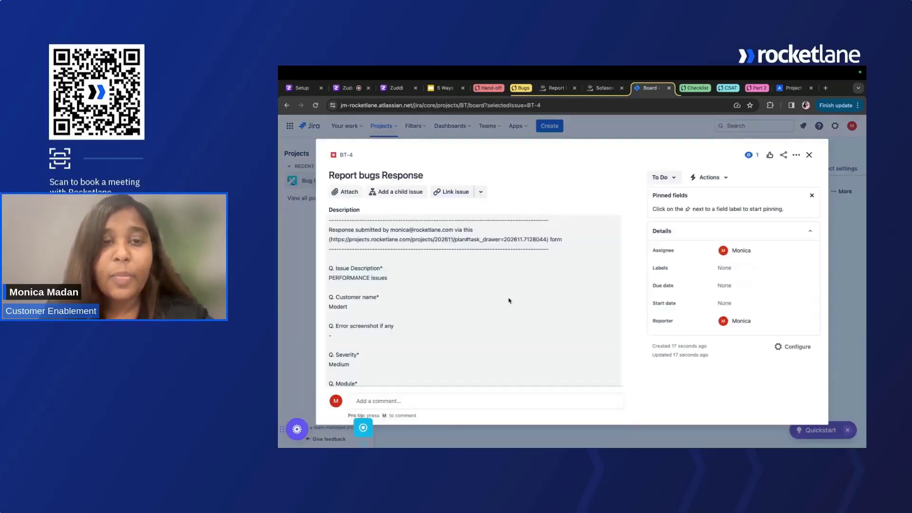
scroll(509, 300, "down", 1)
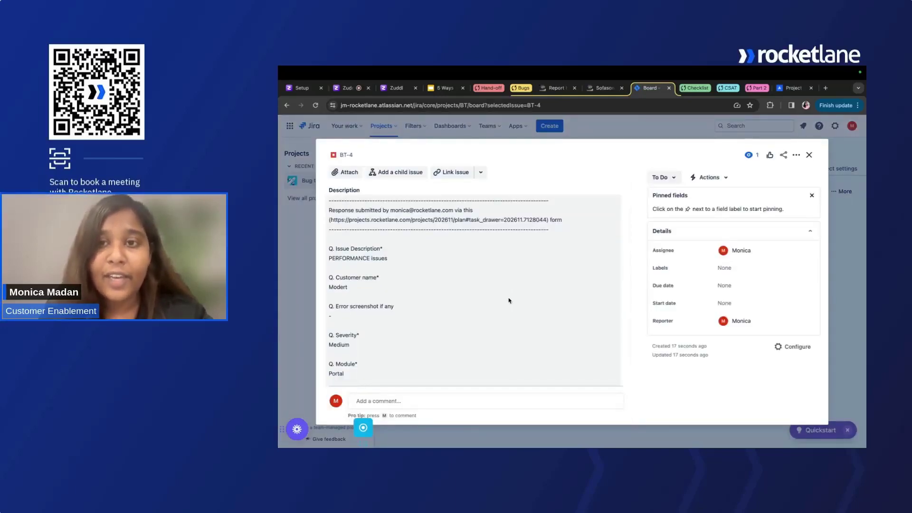
scroll(509, 301, "down", 4)
scroll(509, 300, "up", 5)
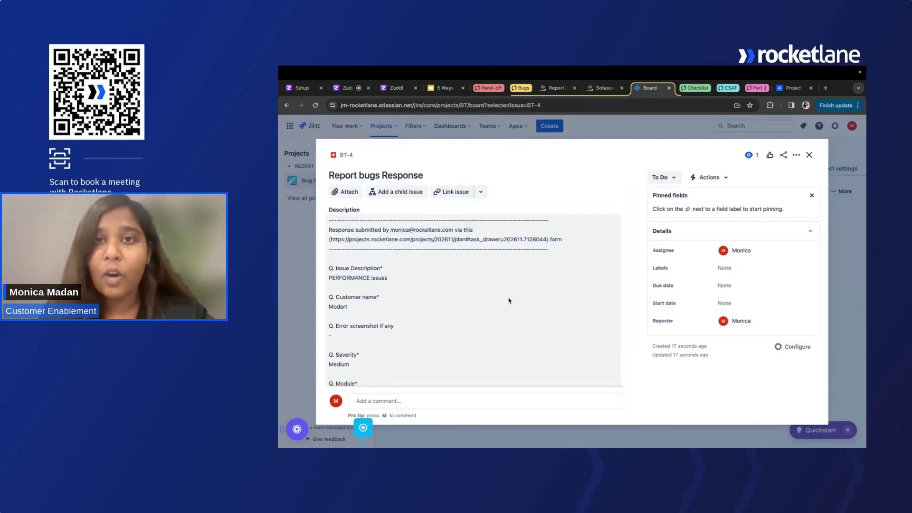
left_click(556, 88)
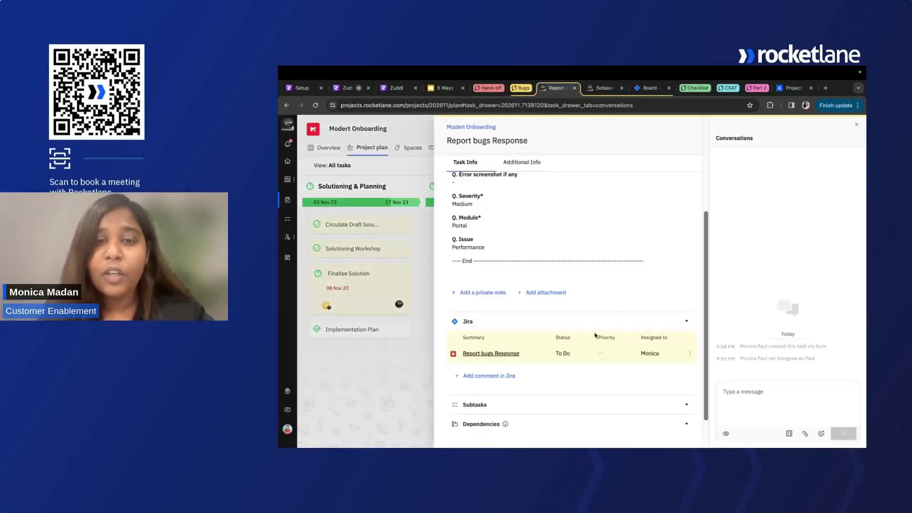
Close the Report bugs Response task and switch to the Saas 2m Onboarding project template
scroll(595, 335, "up", 1)
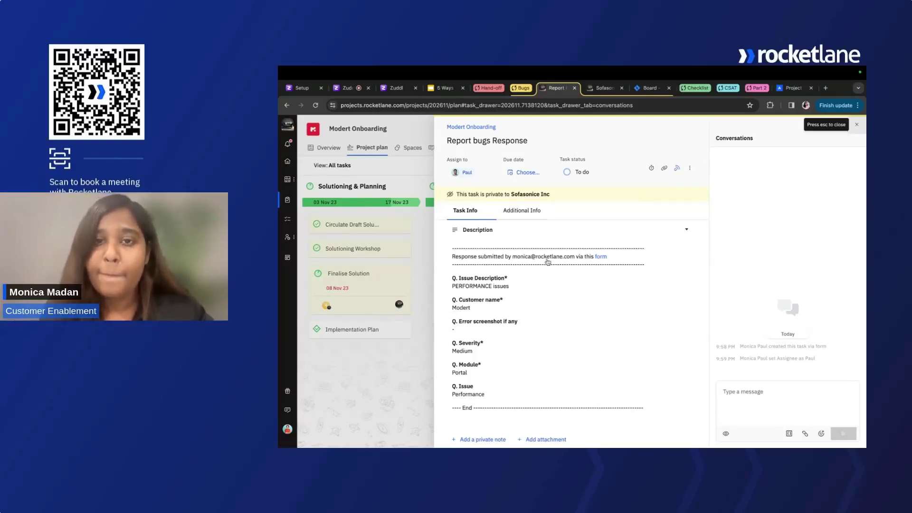
left_click(859, 128)
left_click(521, 89)
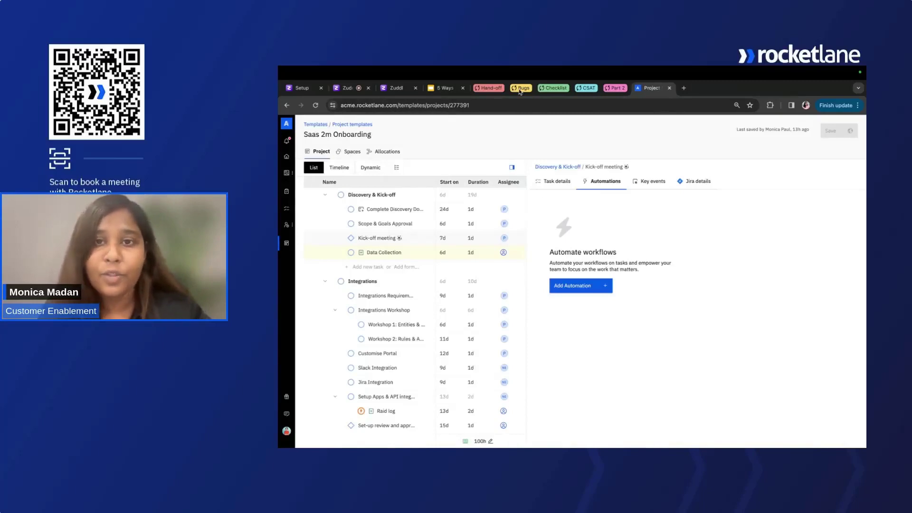
Browse the Post-onboarding checklist form's branching Checklist question, then return to the project template
left_click(556, 91)
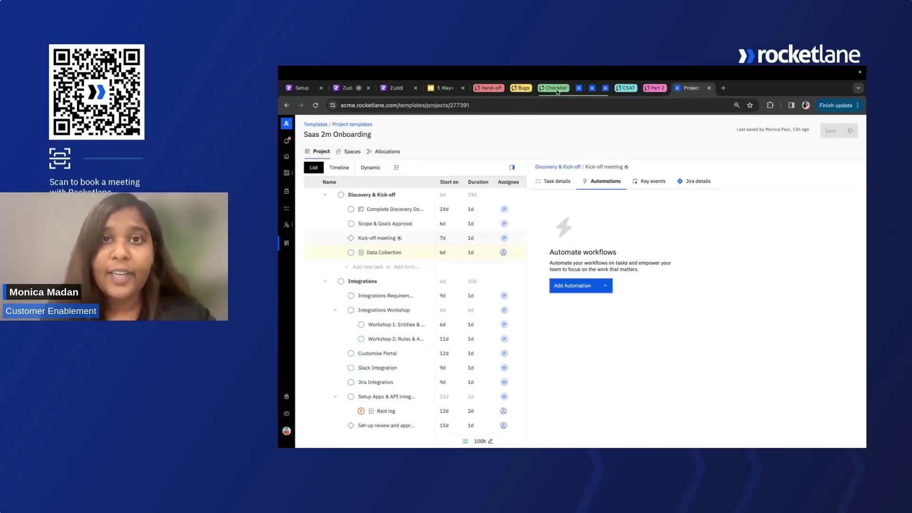
left_click(584, 89)
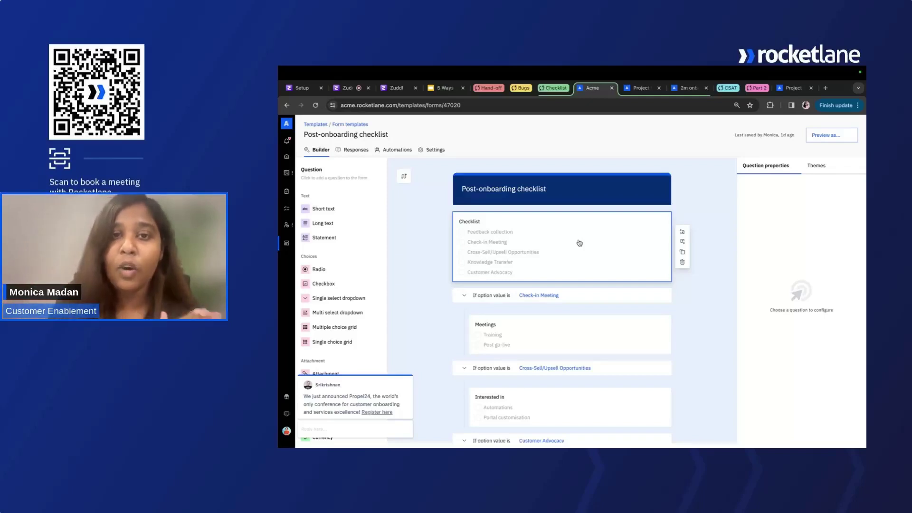
scroll(579, 243, "down", 4)
scroll(566, 275, "up", 2)
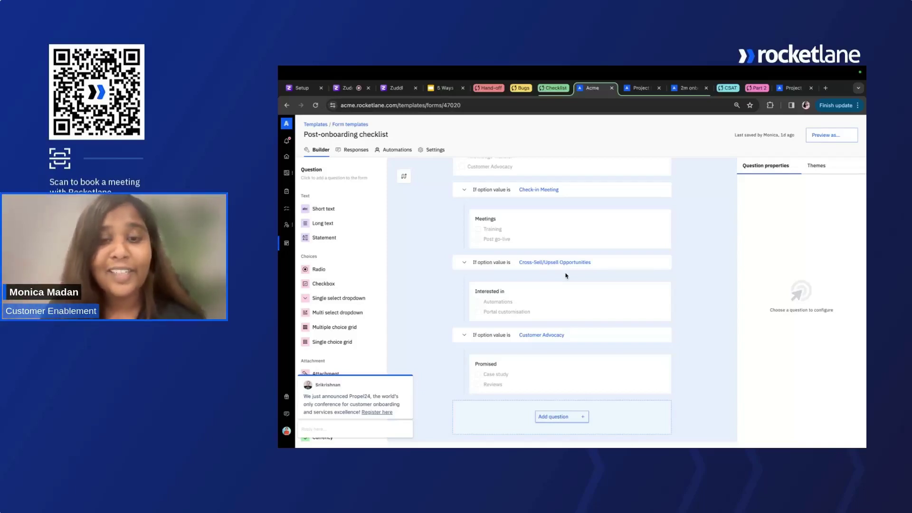
scroll(566, 276, "up", 3)
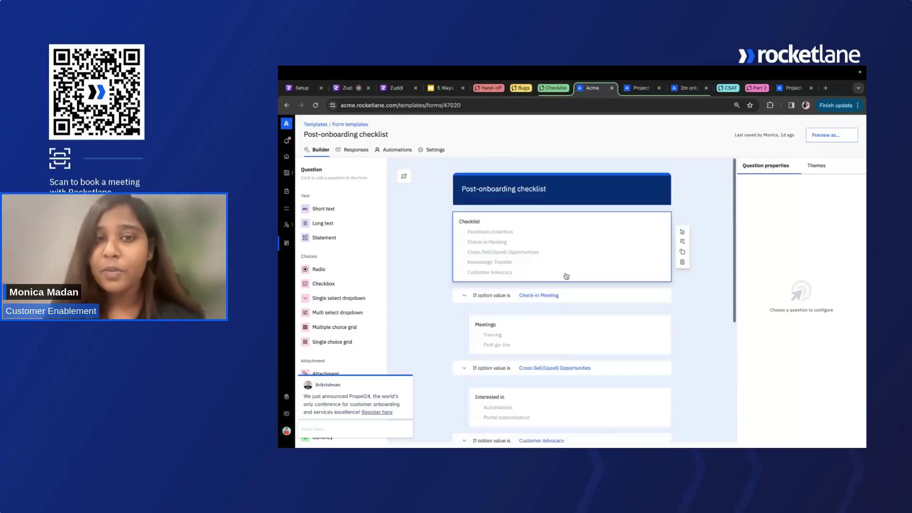
left_click(636, 88)
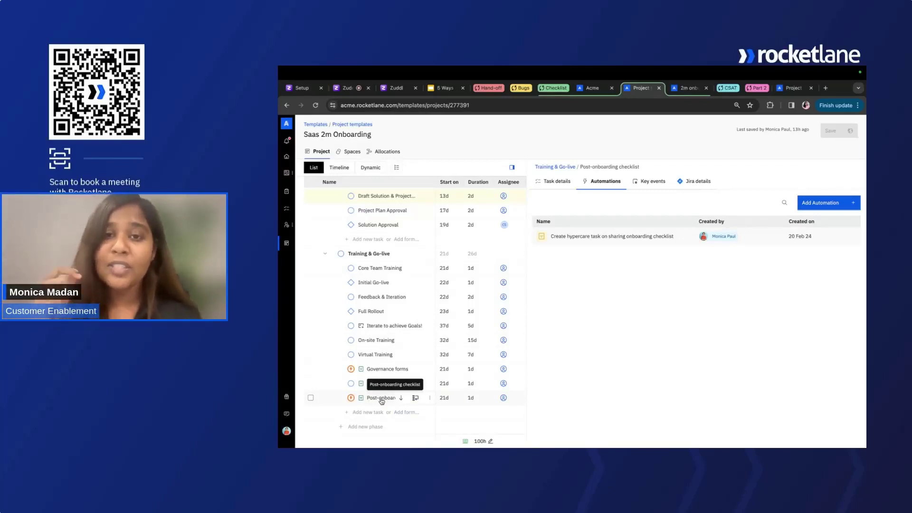
Inspect the 'Create hypercare task' automation's create-task settings, cancel, then open the 2m onboarding for Stark plan
left_click(588, 237)
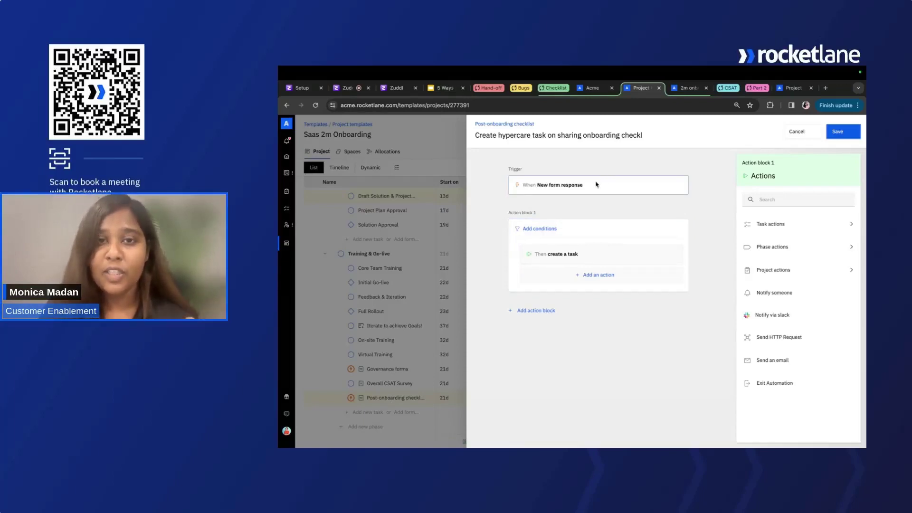
left_click(582, 255)
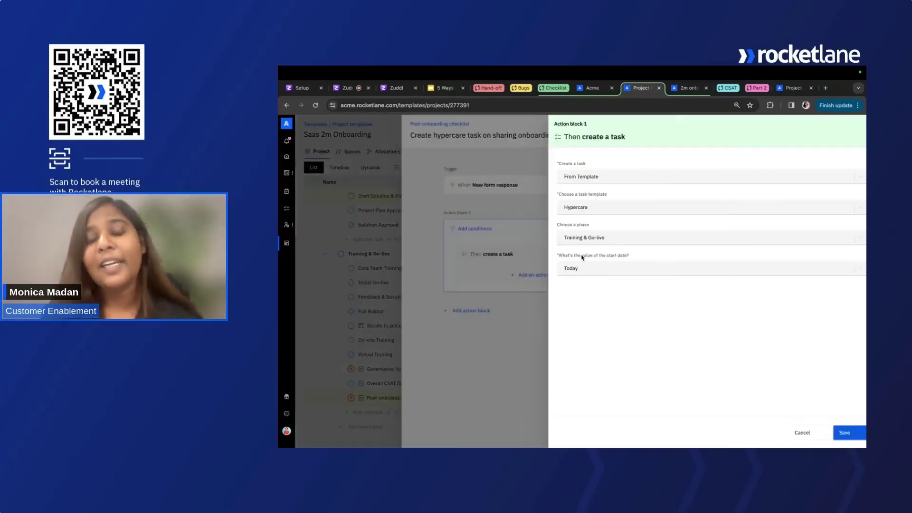
left_click(620, 177)
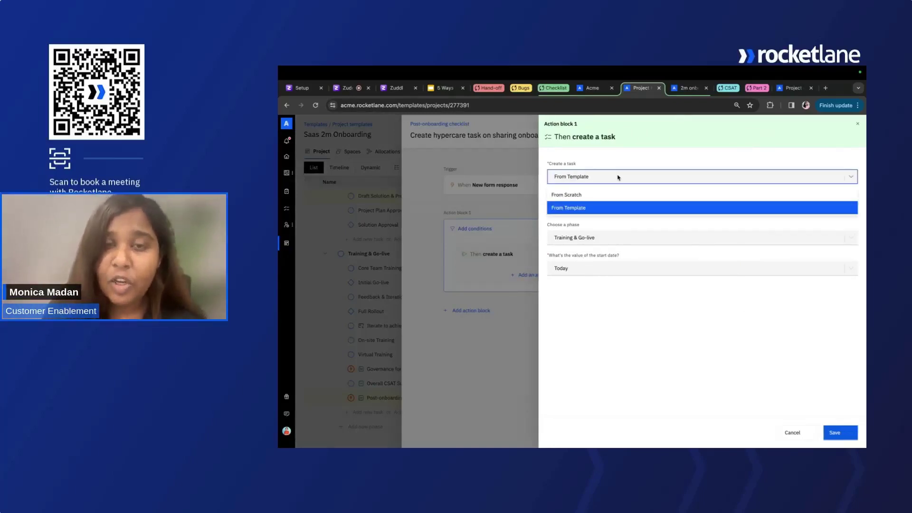
left_click(859, 126)
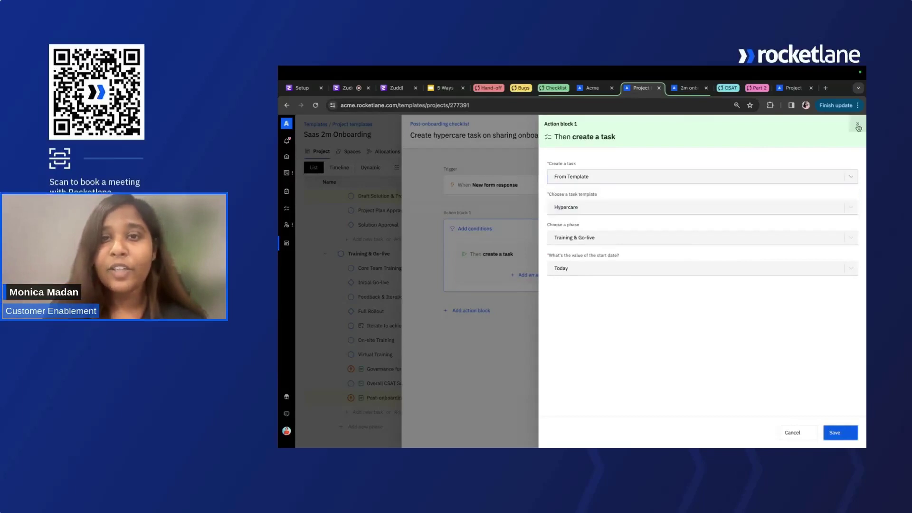
left_click(859, 126)
left_click(817, 132)
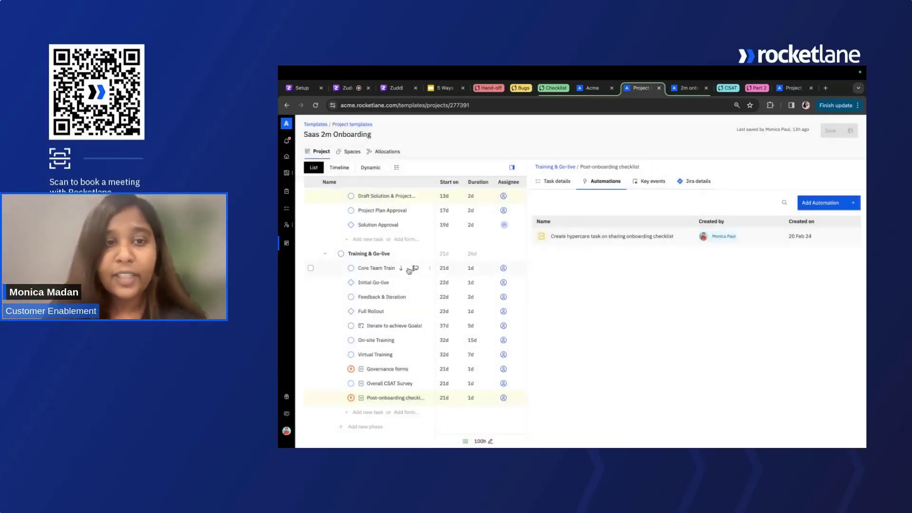
left_click(428, 269)
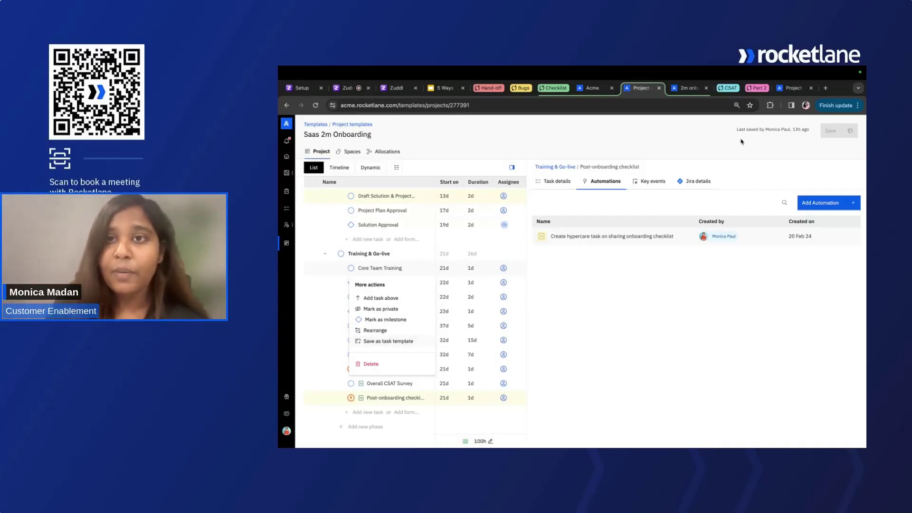
left_click(683, 89)
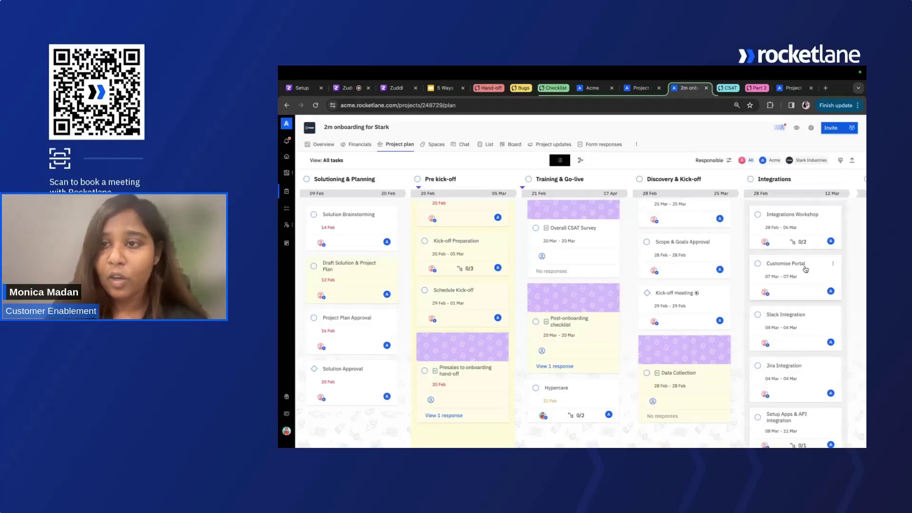
Preview the Add task options in Discovery & Kick-off, then return to the Post-onboarding checklist form template
mouse_move(693, 438)
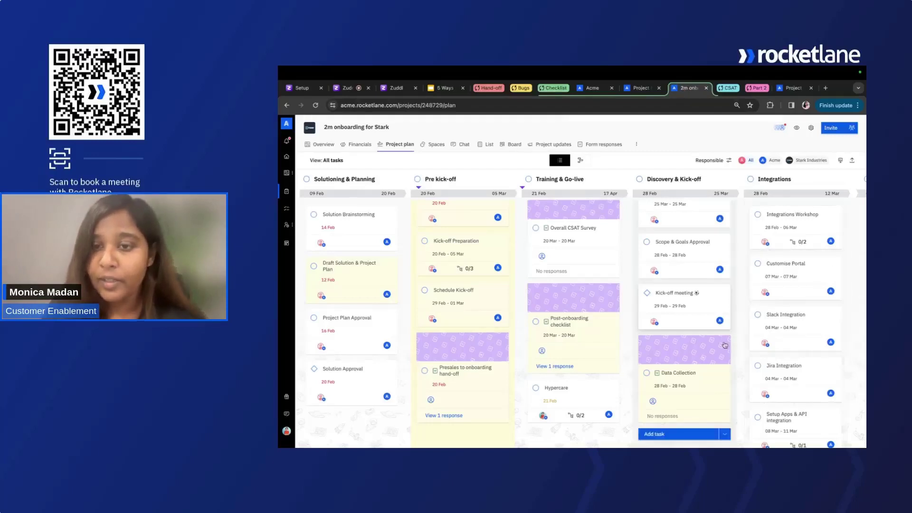
left_click(693, 437)
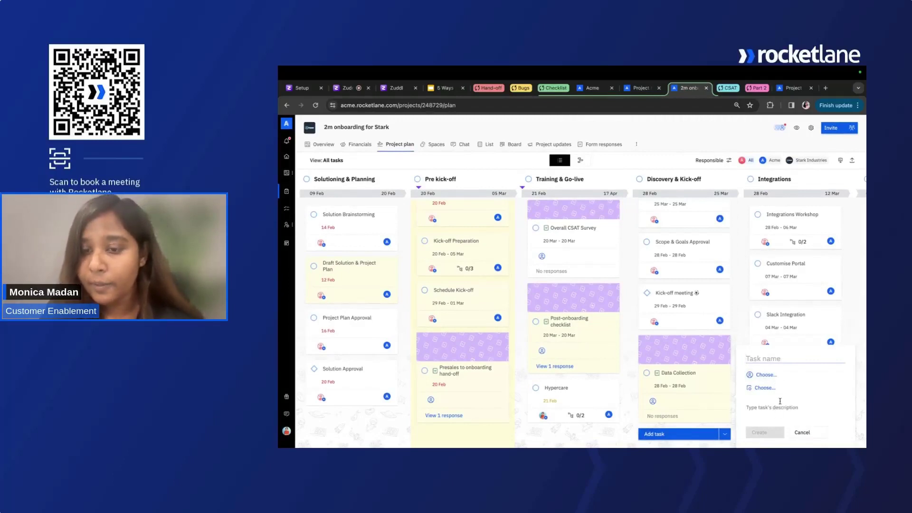
left_click(724, 434)
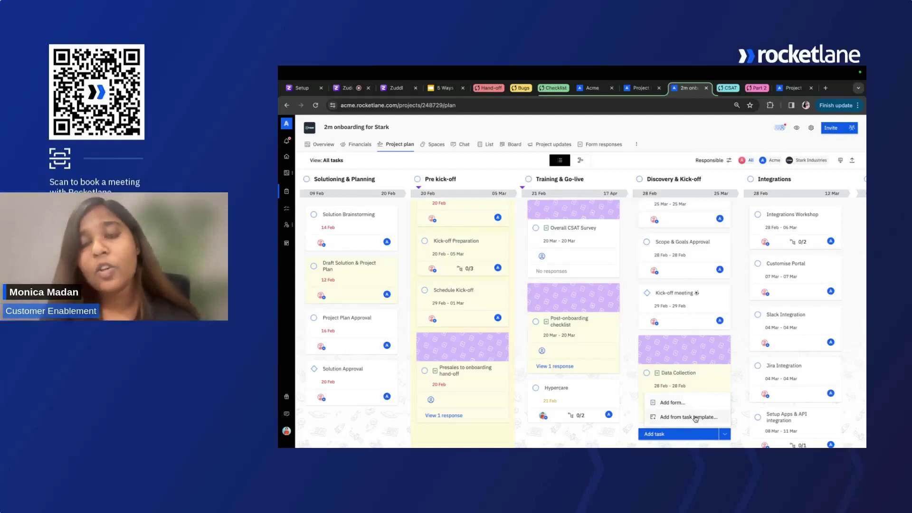
left_click(641, 87)
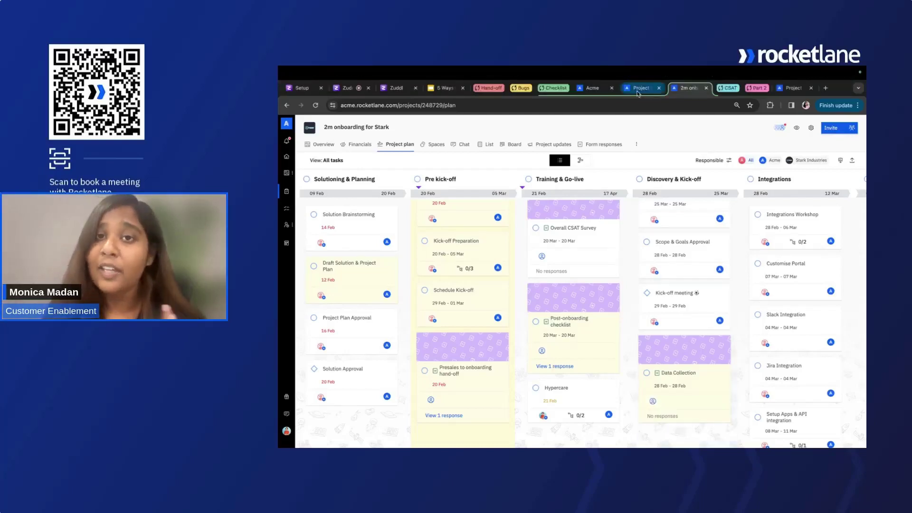
left_click(594, 89)
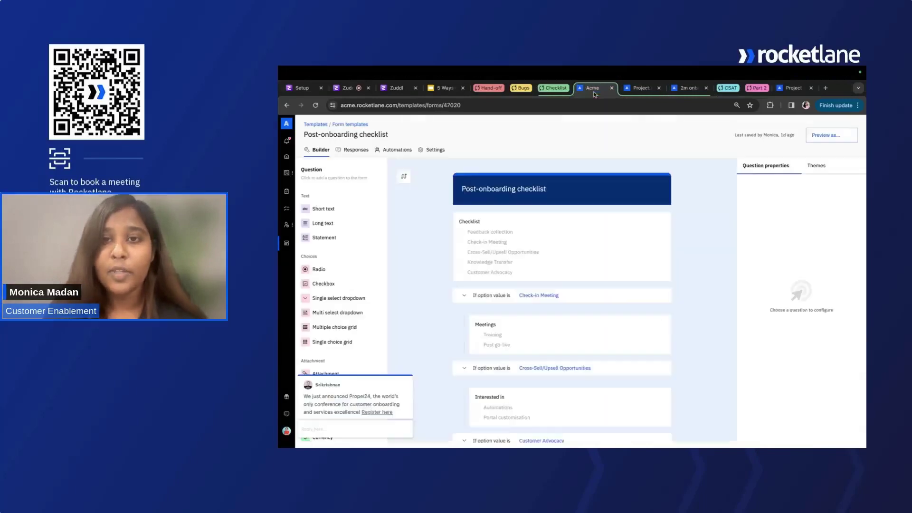
Reopen the hypercare automation and make its create-task action use the Hypercare task template
left_click(641, 88)
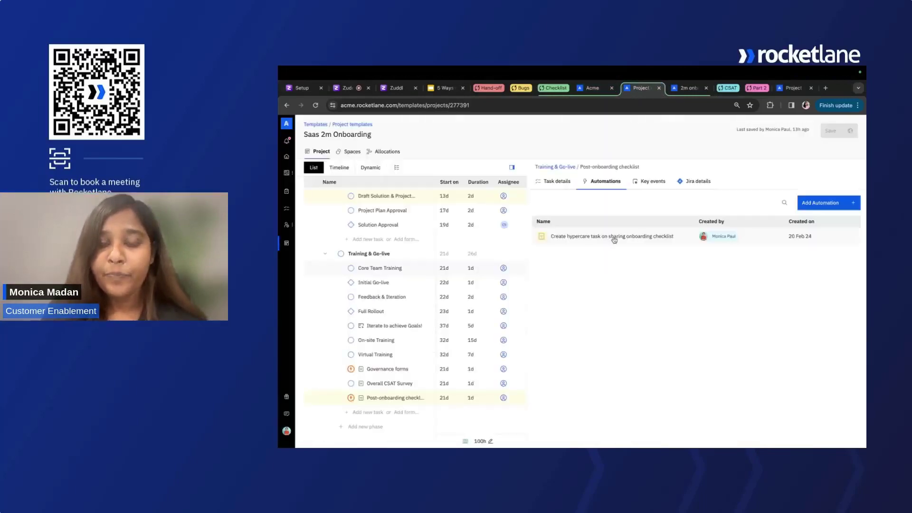
left_click(615, 237)
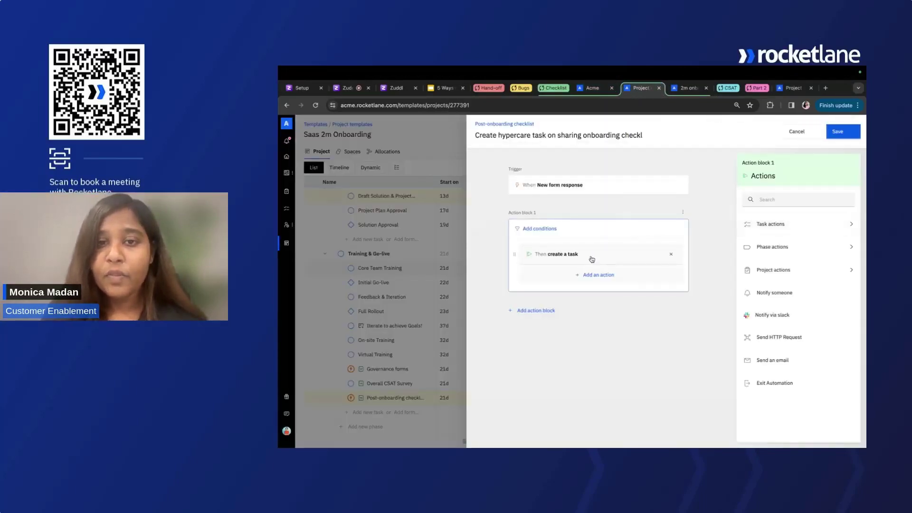
left_click(602, 259)
left_click(635, 180)
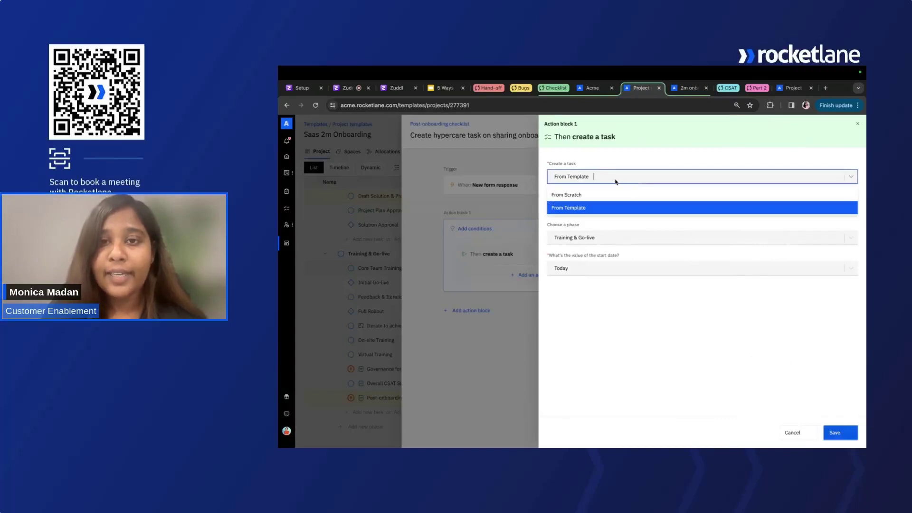
left_click(594, 207)
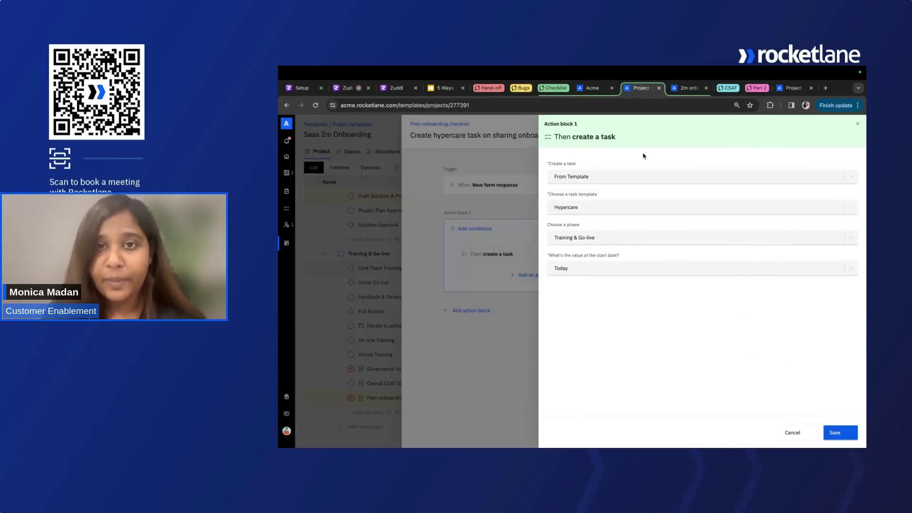
left_click(592, 208)
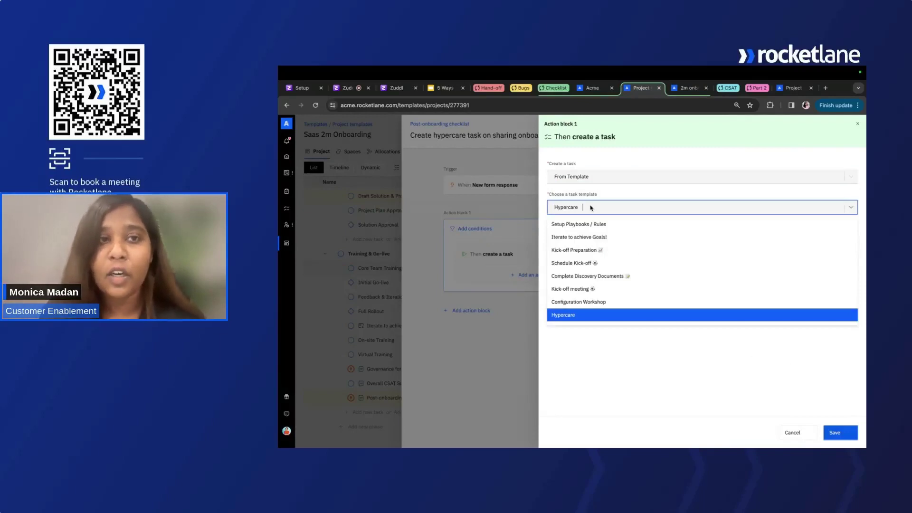
left_click(629, 191)
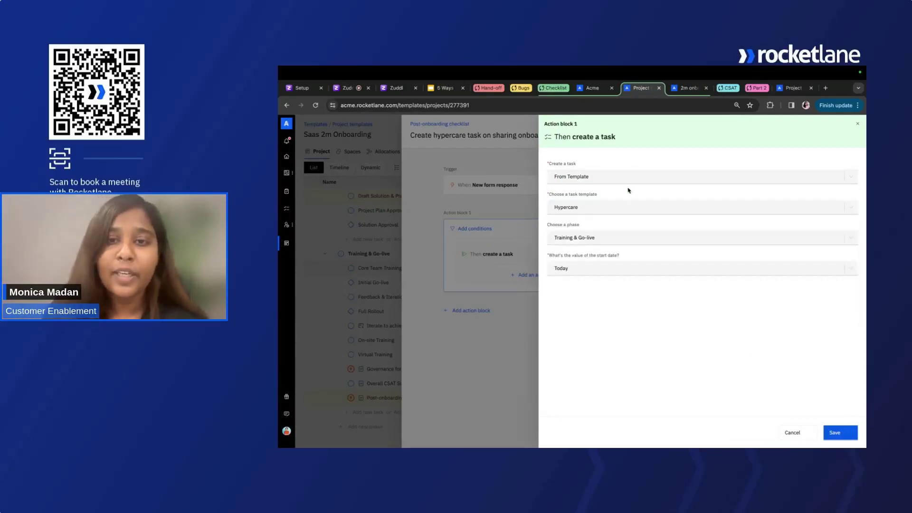
Keep the task in Training & Go-live, save the automation, and go to the Stark project plan
left_click(576, 240)
left_click(609, 228)
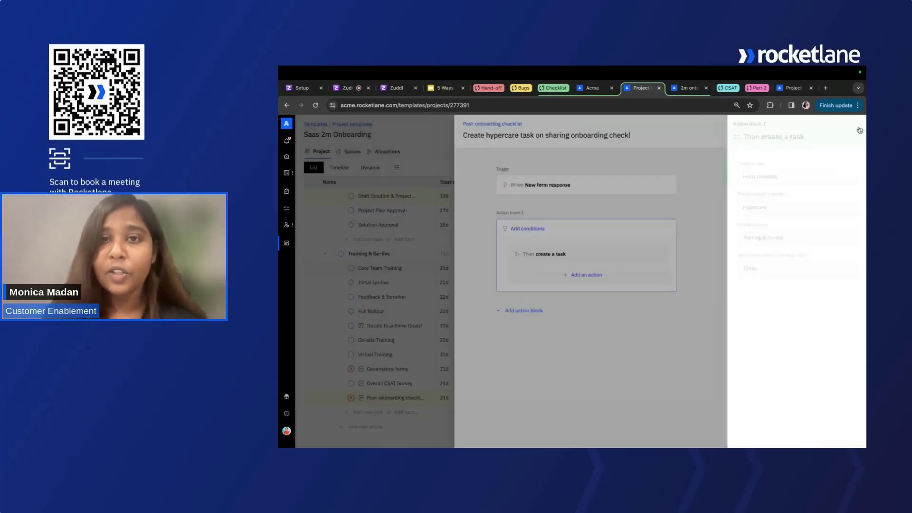
left_click(859, 129)
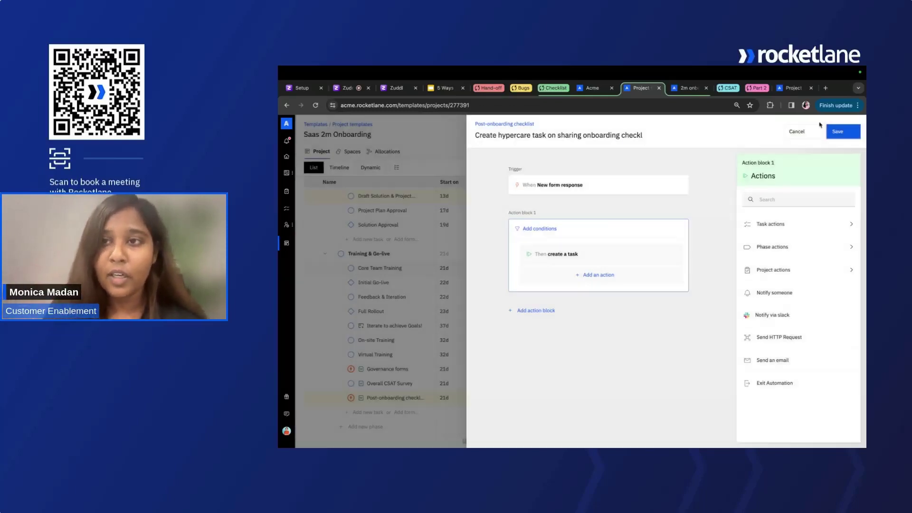
left_click(844, 134)
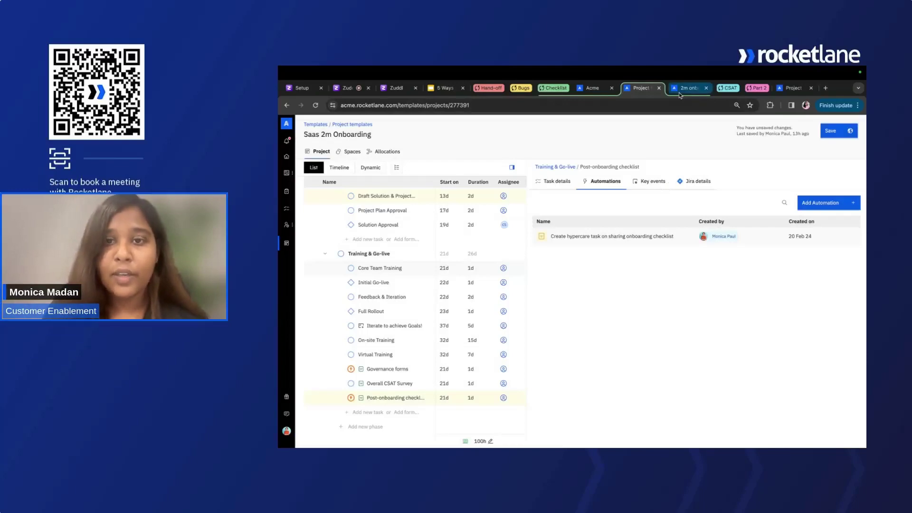
left_click(679, 90)
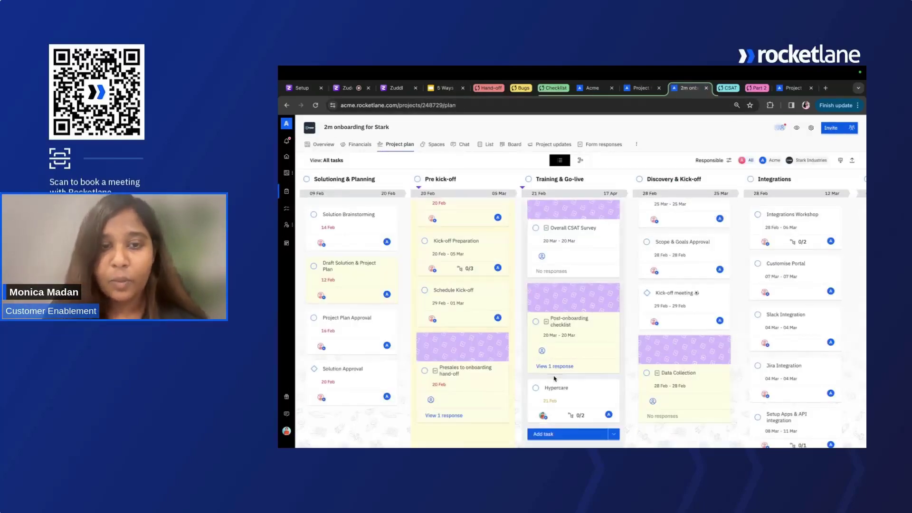
Inspect the Post-onboarding checklist task on the Stark project plan board
scroll(589, 351, "right", 1)
scroll(589, 350, "right", 5)
scroll(570, 343, "left", 4)
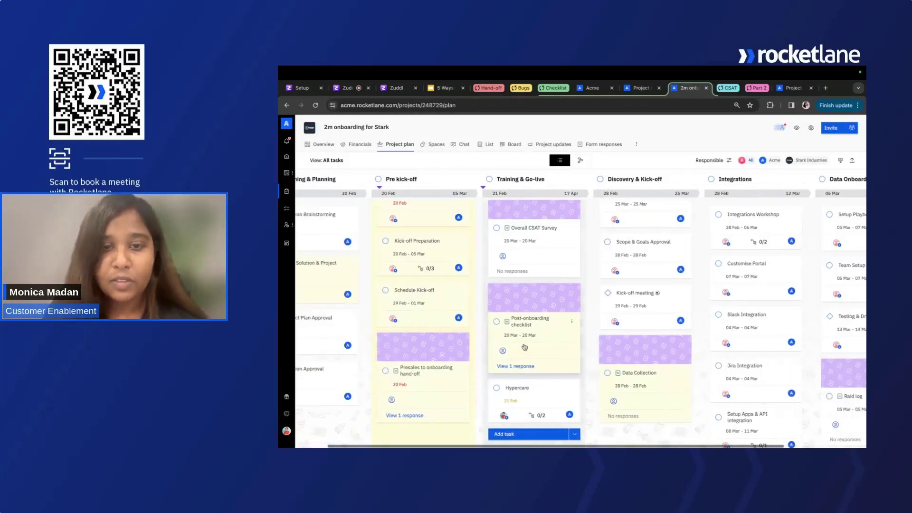
left_click(556, 335)
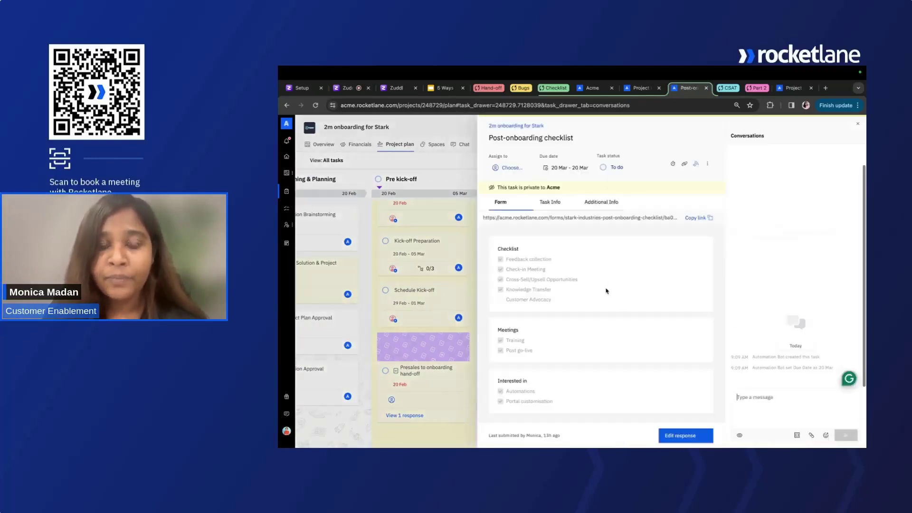
scroll(609, 288, "down", 1)
key("Escape")
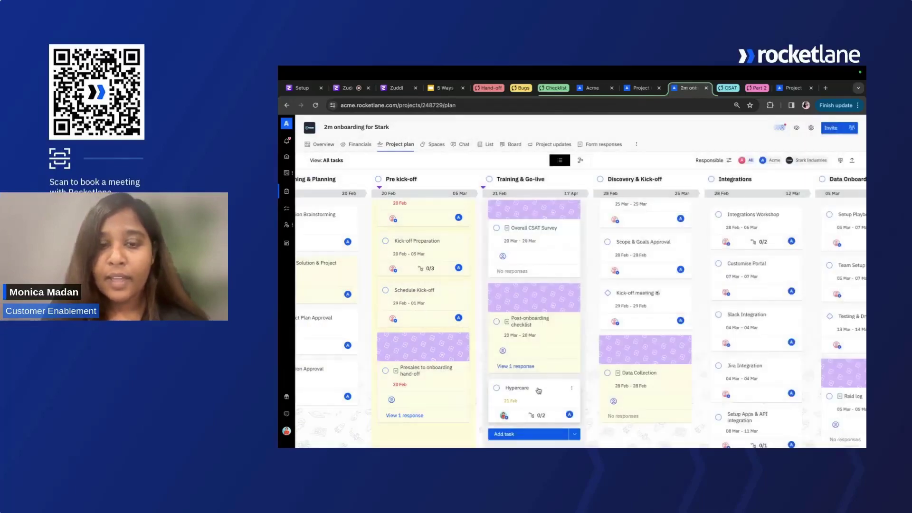
Review the Hypercare task's activity log for automation entries, then return to the project template
left_click(540, 389)
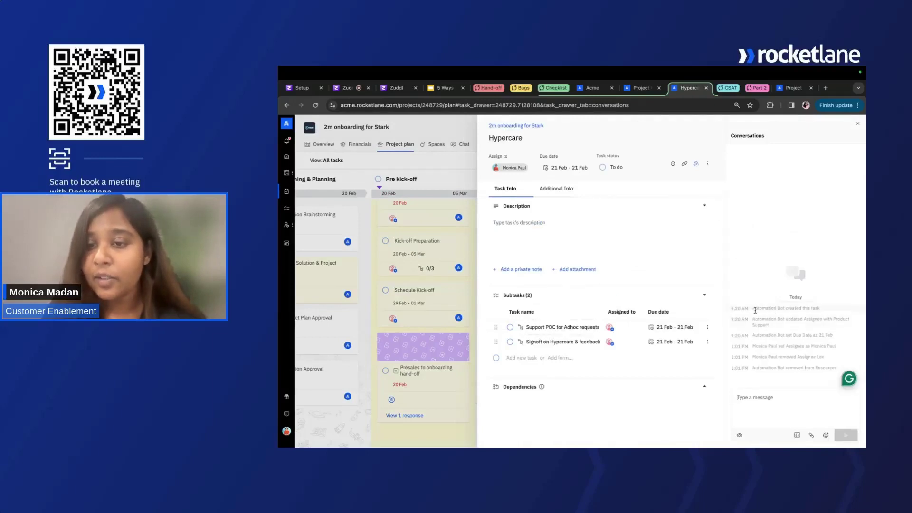
left_click_drag(755, 311, 839, 369)
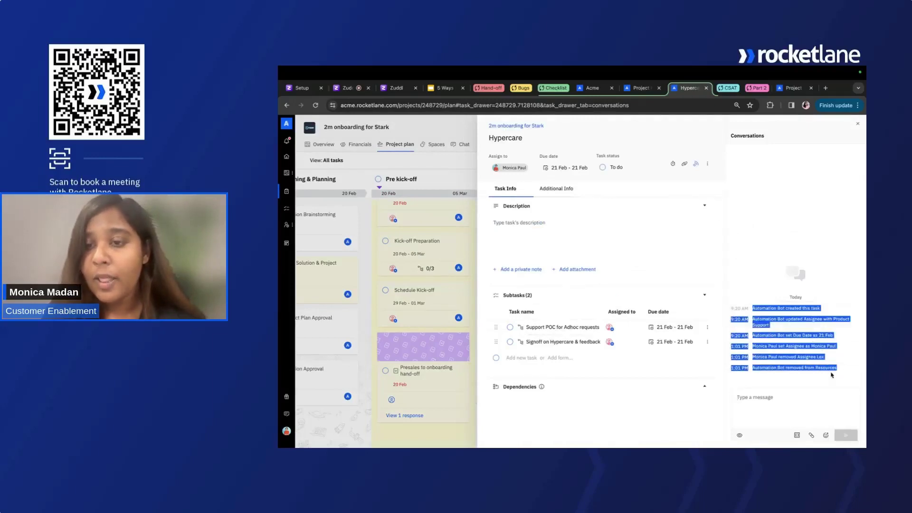
left_click(772, 266)
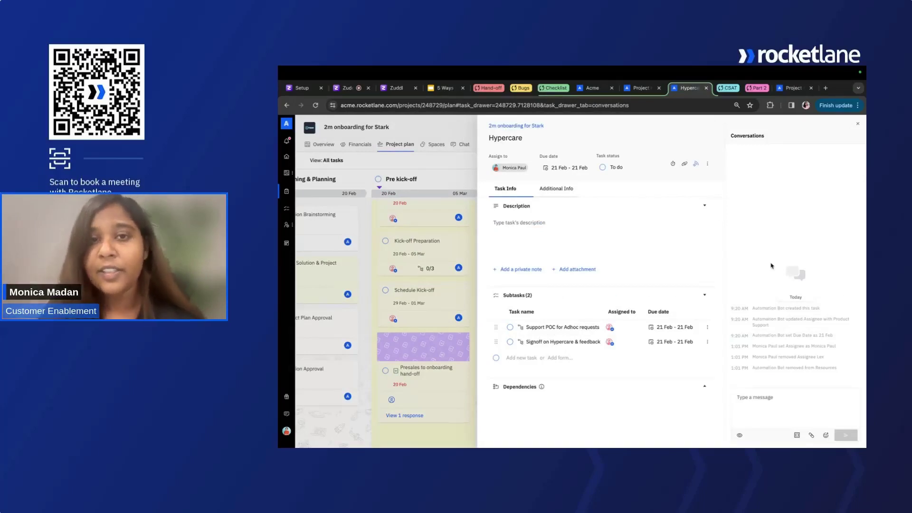
left_click(857, 126)
left_click(554, 89)
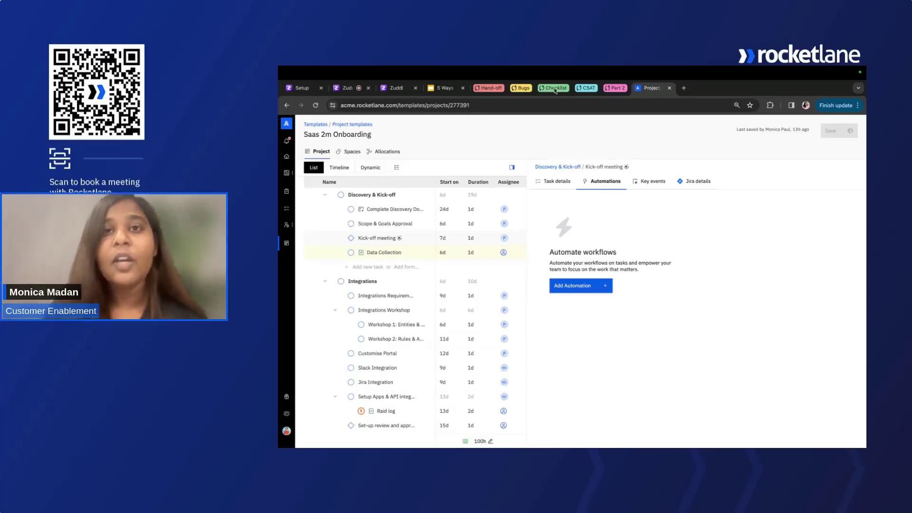
Expand the CSAT tab group and bring up the Overall CSAT Survey form builder
left_click(699, 88)
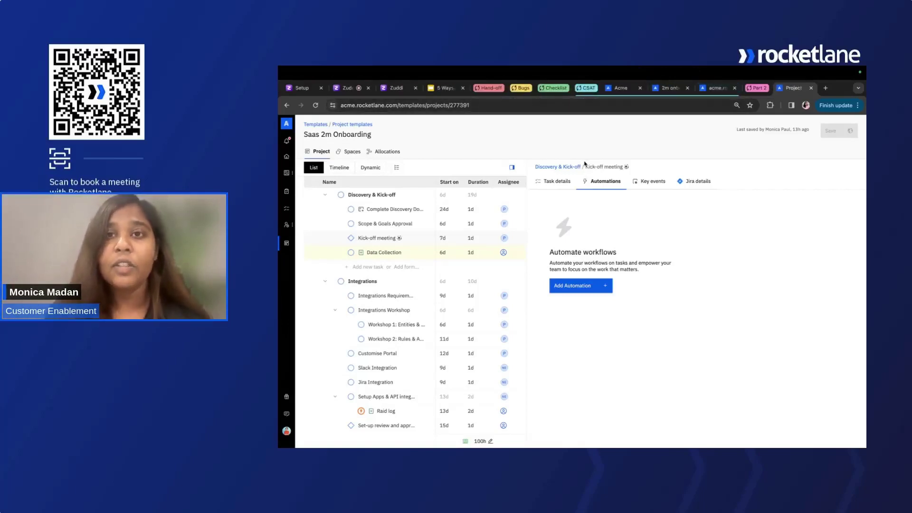
left_click(619, 90)
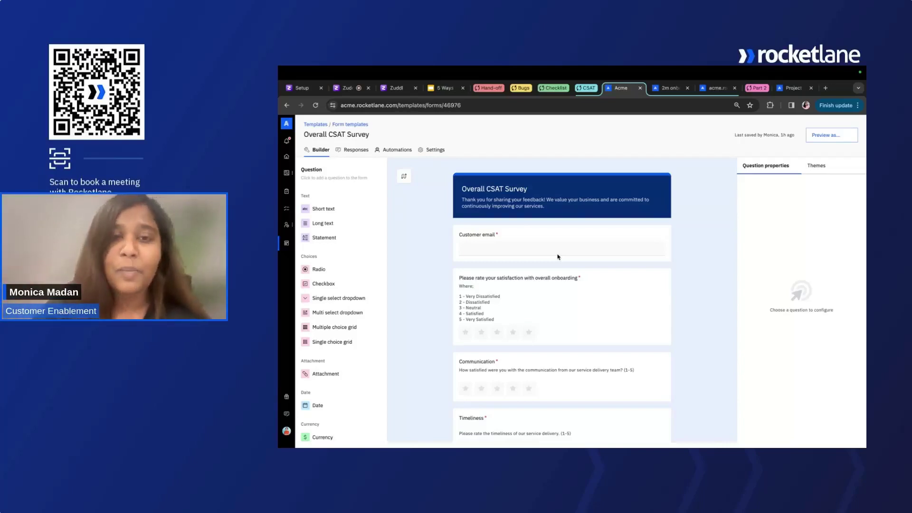
Scroll the survey and view the satisfaction rating question's properties
scroll(565, 294, "down", 1)
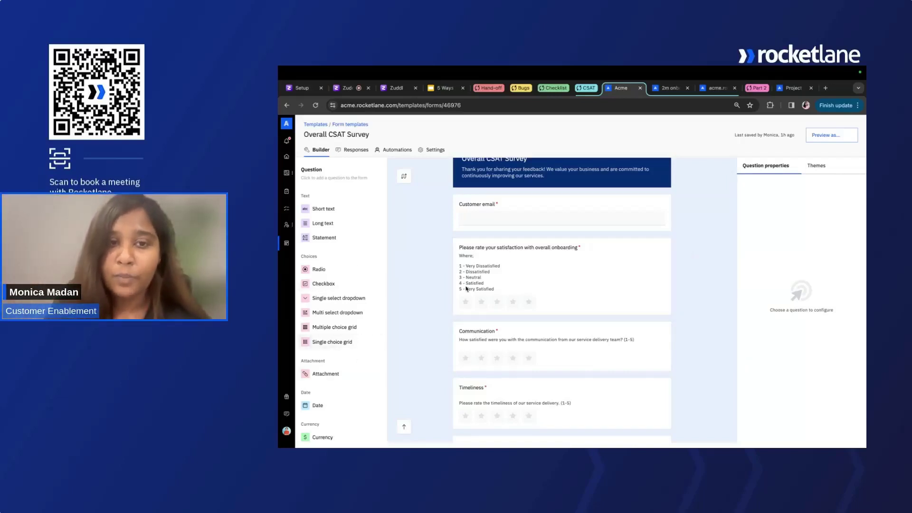
scroll(531, 289, "down", 1)
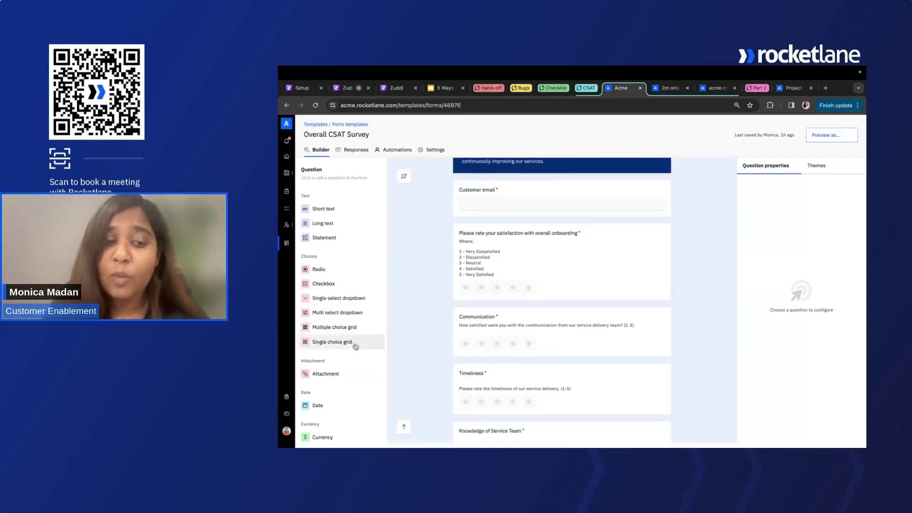
scroll(355, 346, "down", 4)
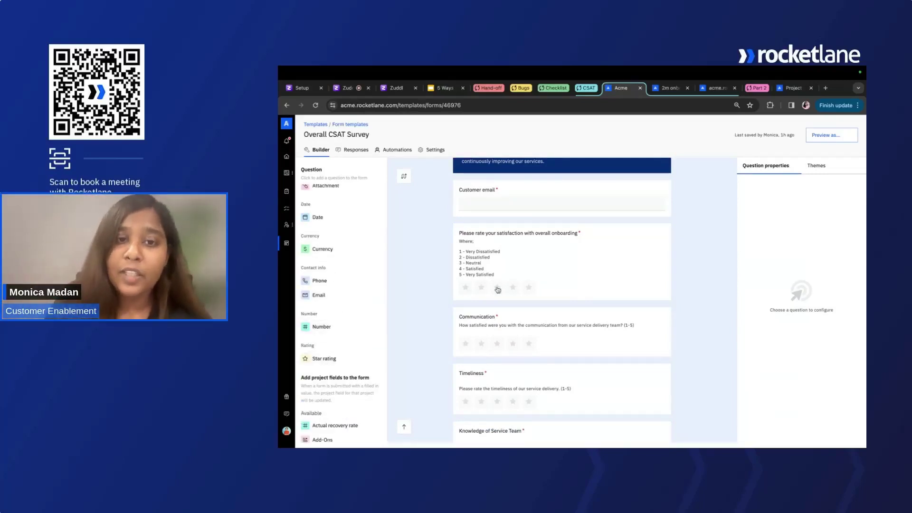
left_click(558, 260)
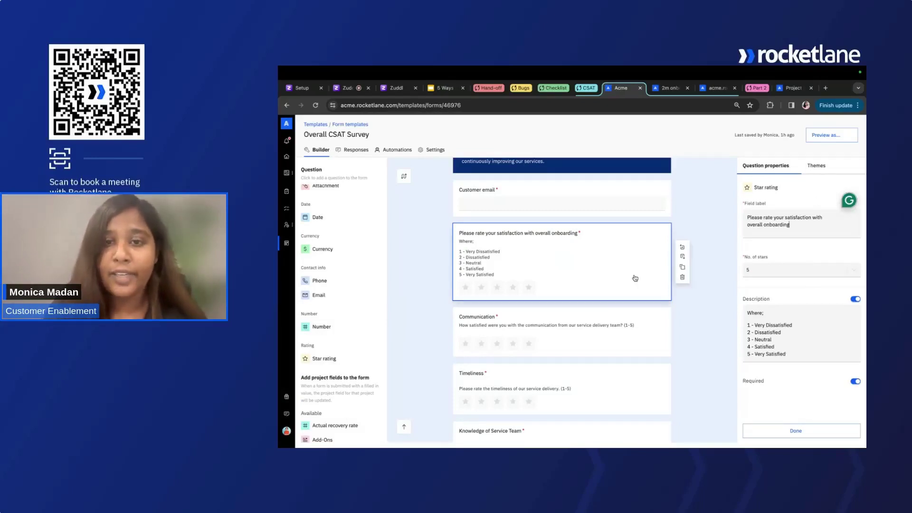
Check the Suggestions for Improvement question's properties, then bring up the Themes panel
scroll(635, 278, "down", 1)
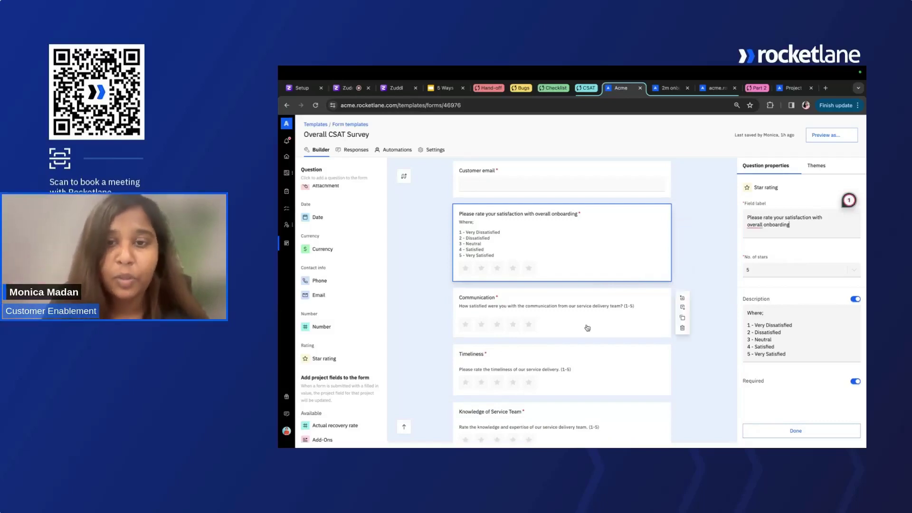
scroll(584, 344, "down", 1)
scroll(583, 344, "down", 1)
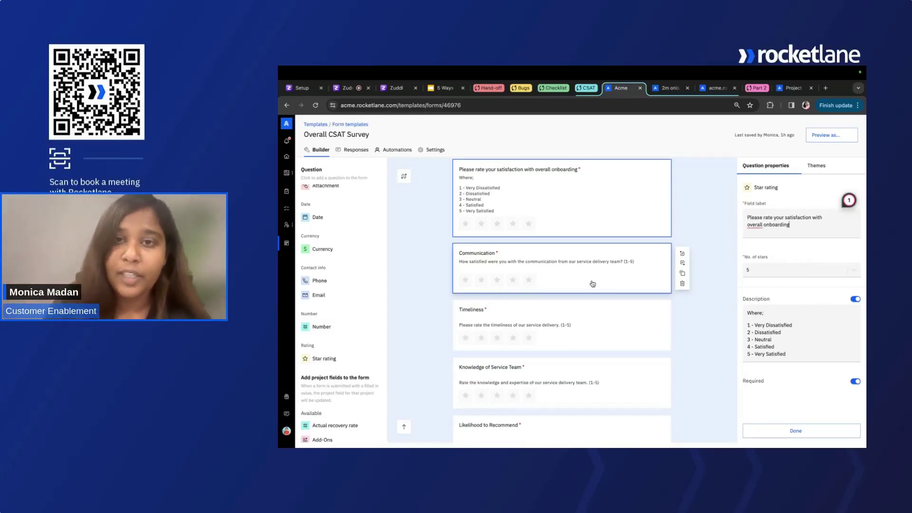
scroll(593, 284, "down", 1)
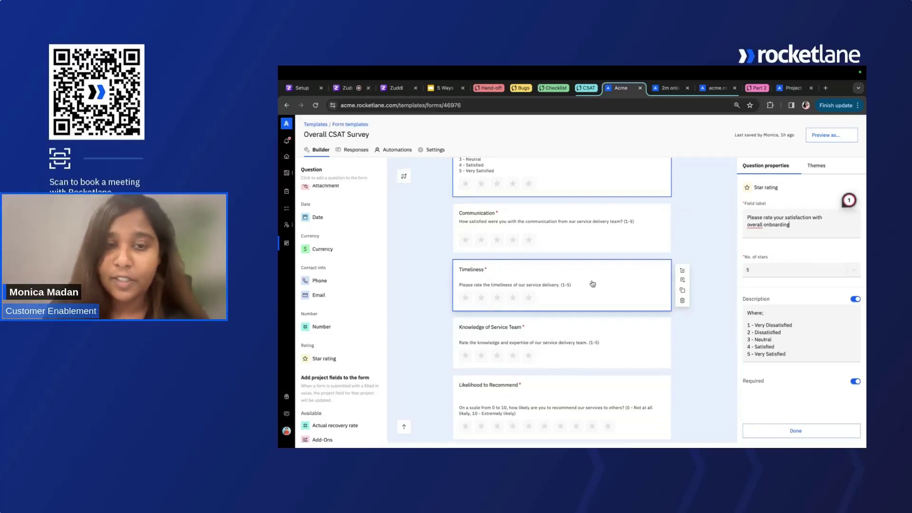
scroll(592, 283, "down", 3)
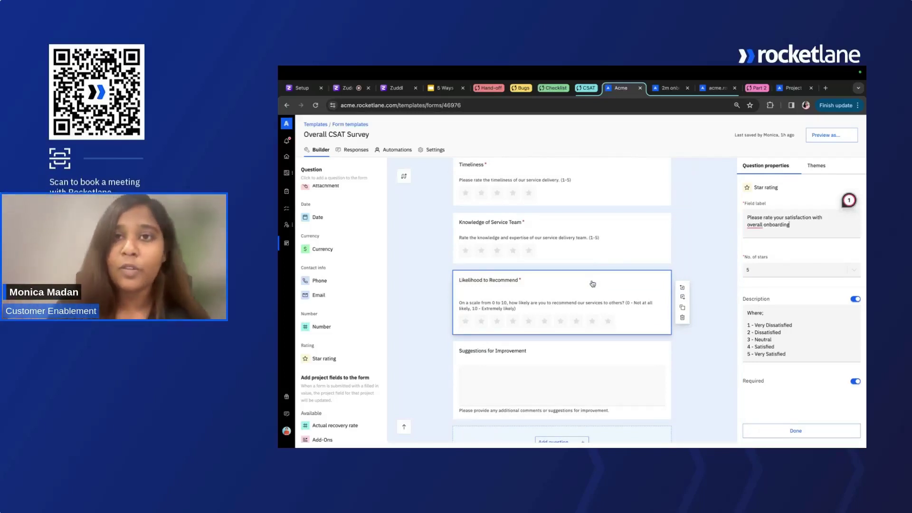
scroll(593, 284, "down", 1)
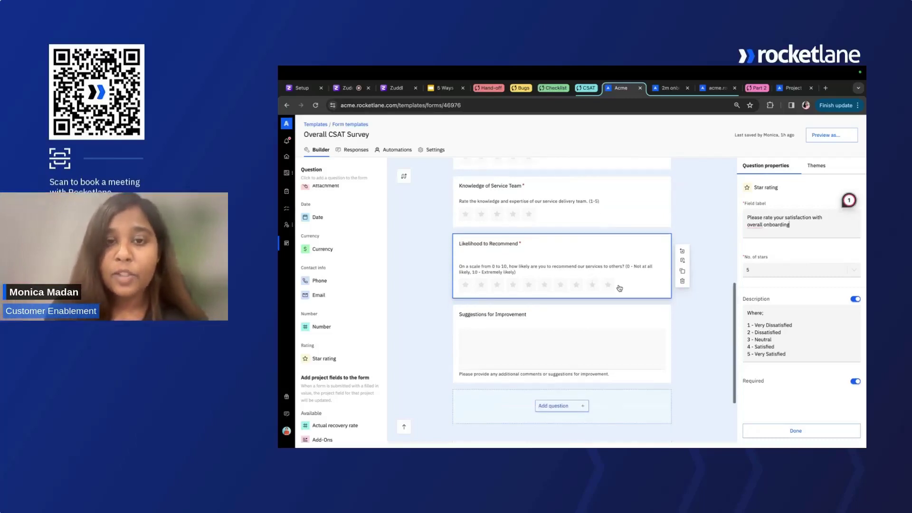
scroll(595, 285, "up", 2)
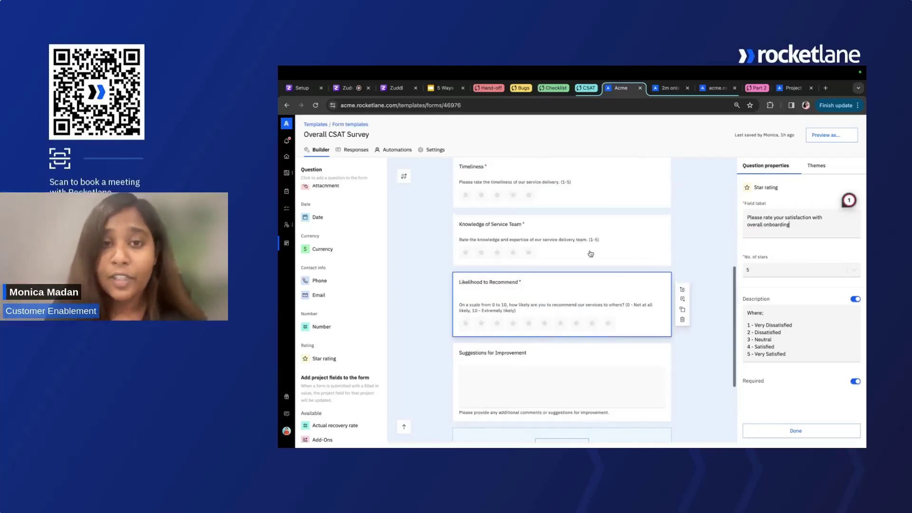
scroll(542, 255, "down", 4)
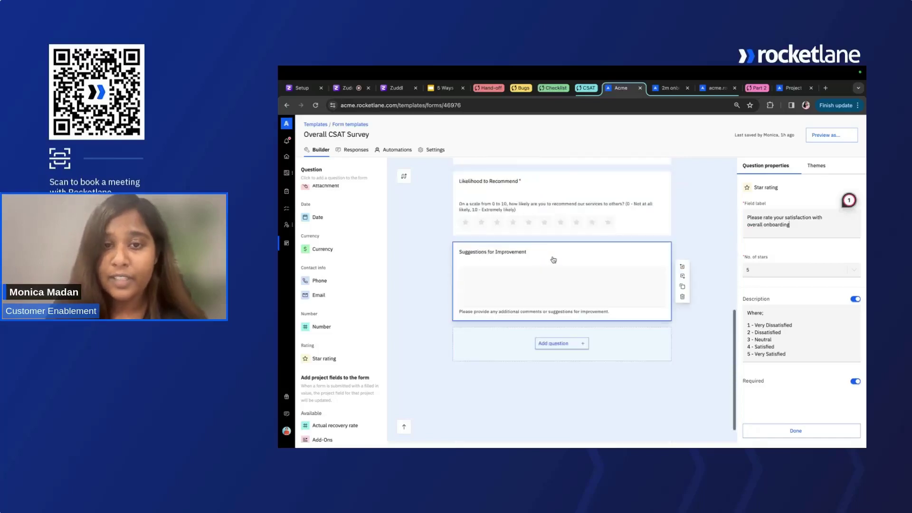
left_click(553, 258)
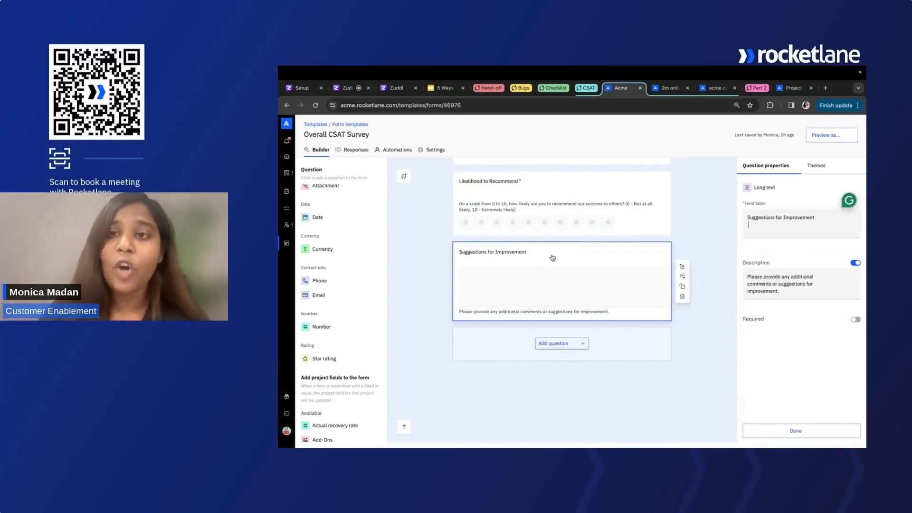
scroll(553, 258, "up", 15)
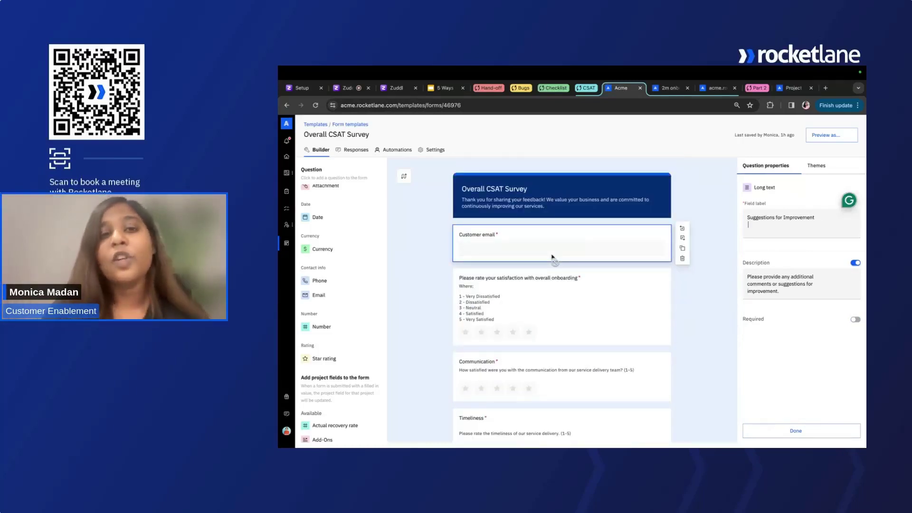
left_click(823, 165)
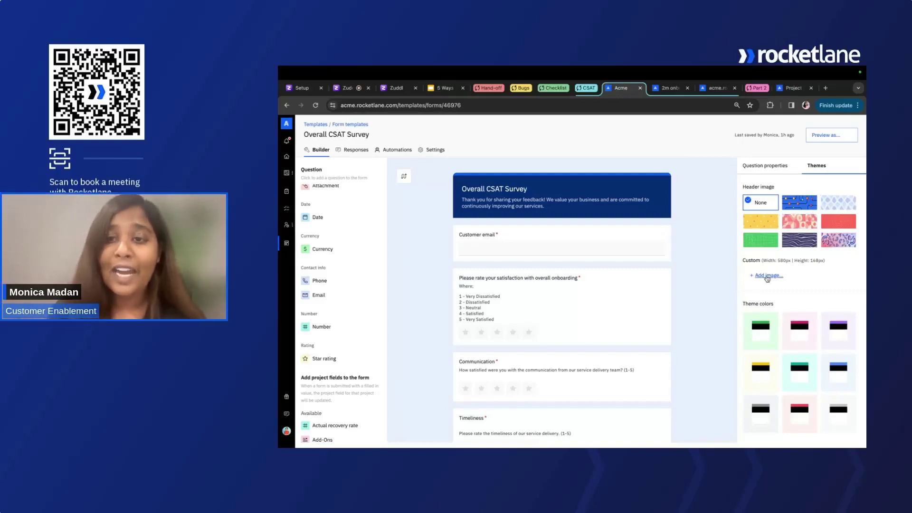
Browse the header image and theme colour options, then go to the form's Settings page
scroll(819, 361, "down", 3)
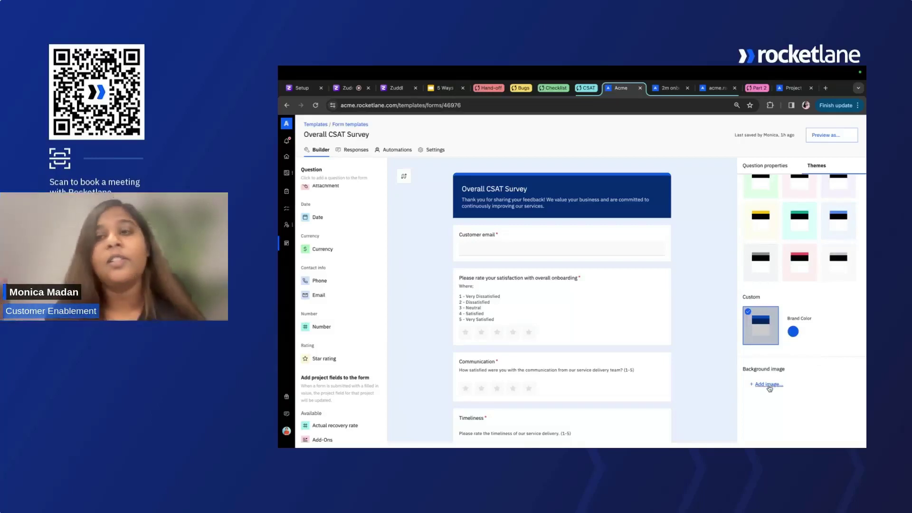
scroll(815, 284, "up", 3)
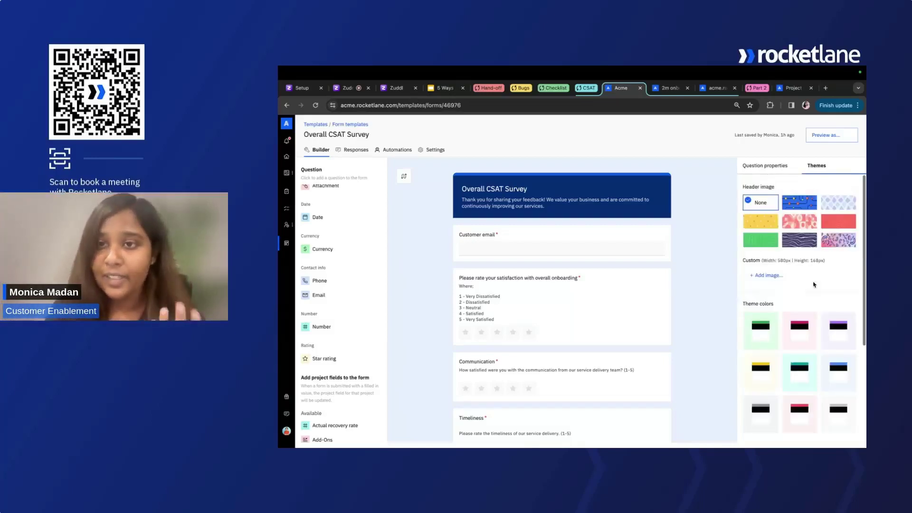
left_click(437, 150)
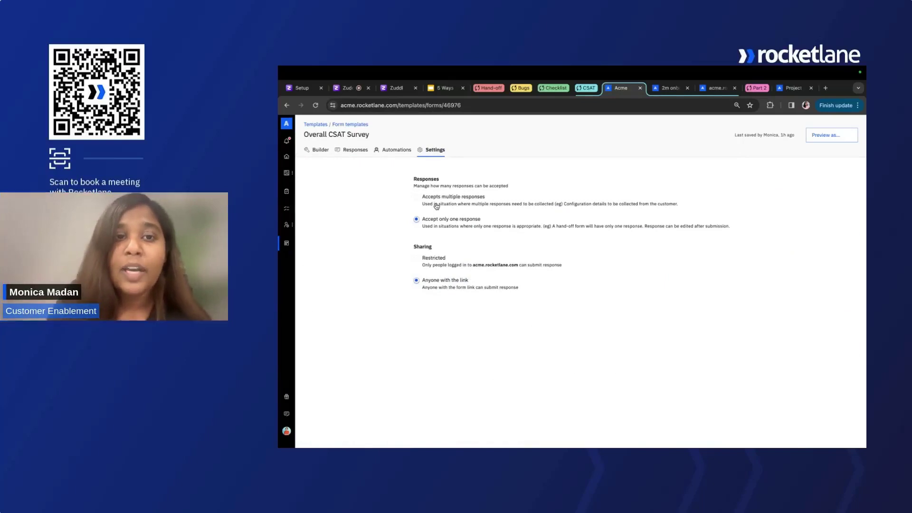
Set the survey to accept multiple responses and go to the 2m onboarding project plan
left_click(416, 198)
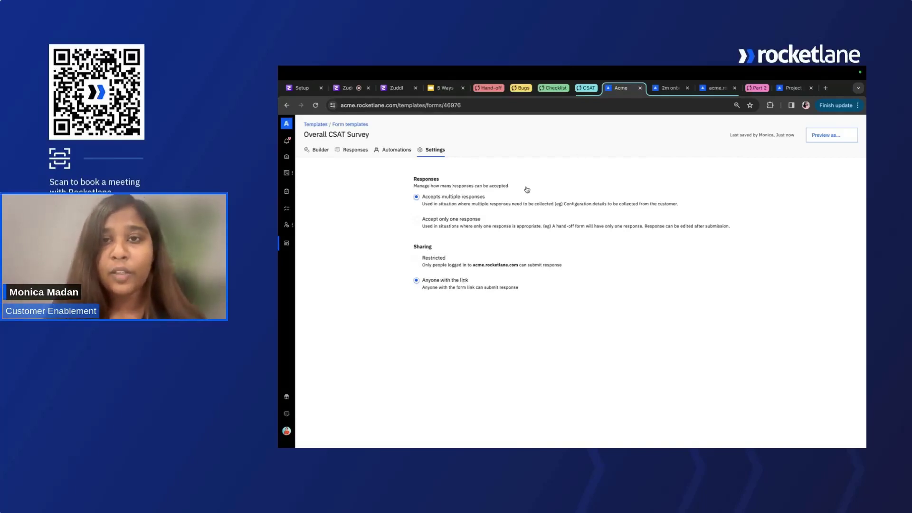
left_click(660, 90)
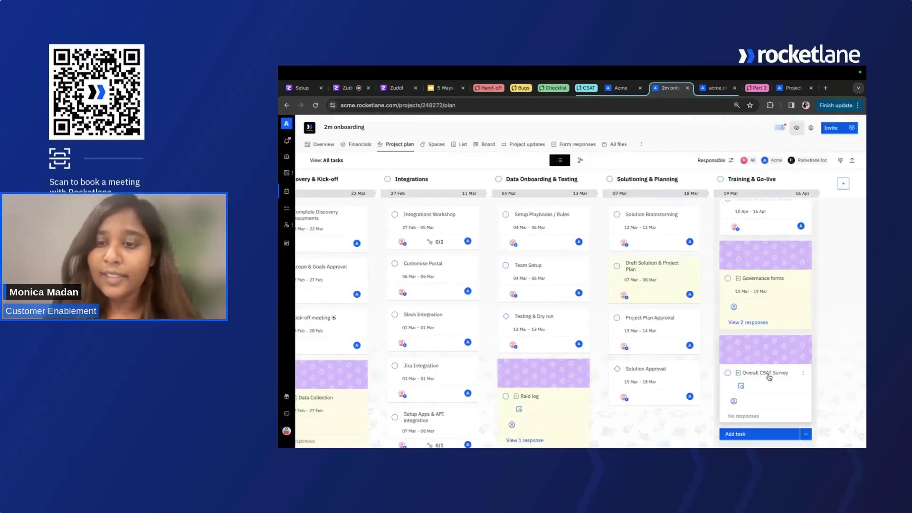
View and then close the Overall CSAT Survey task in Training & Go-live
left_click(769, 375)
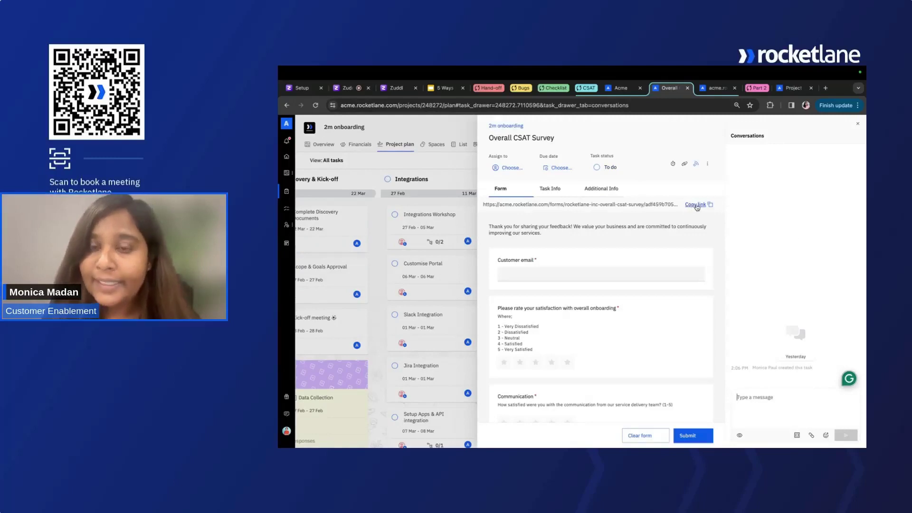
left_click(856, 125)
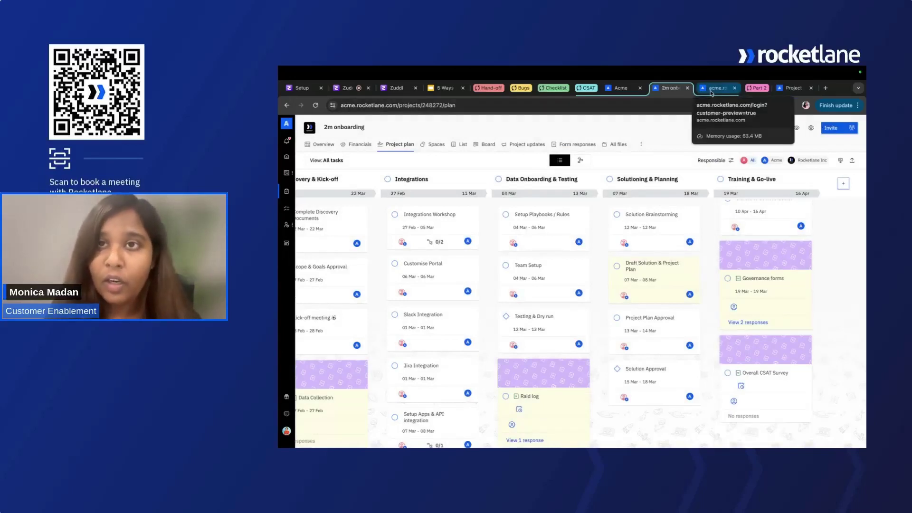
In customer preview, scroll through the Overall CSAT Survey card's questions, then close it
left_click(712, 89)
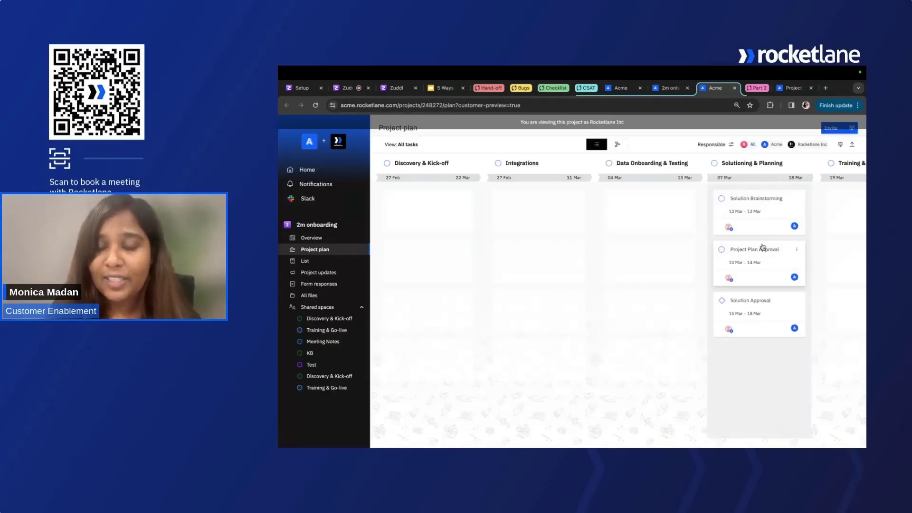
scroll(763, 247, "right", 3)
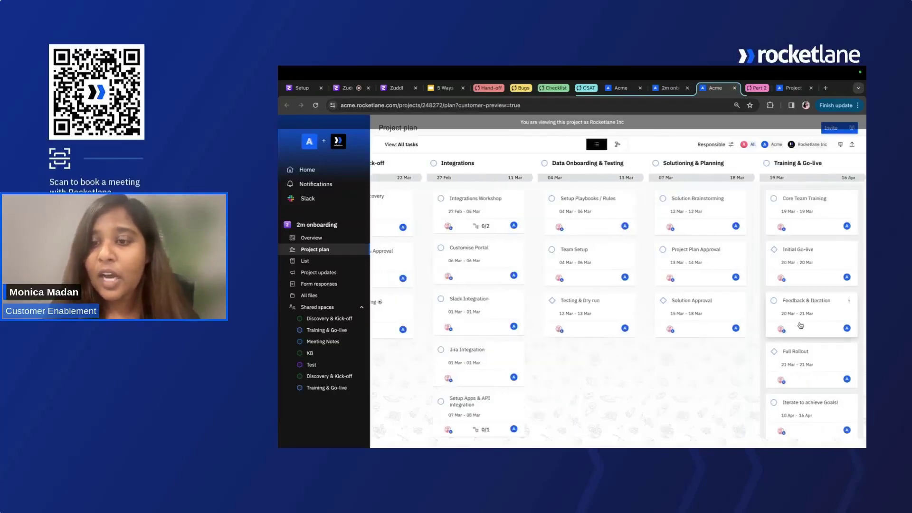
scroll(801, 326, "down", 2)
left_click(806, 384)
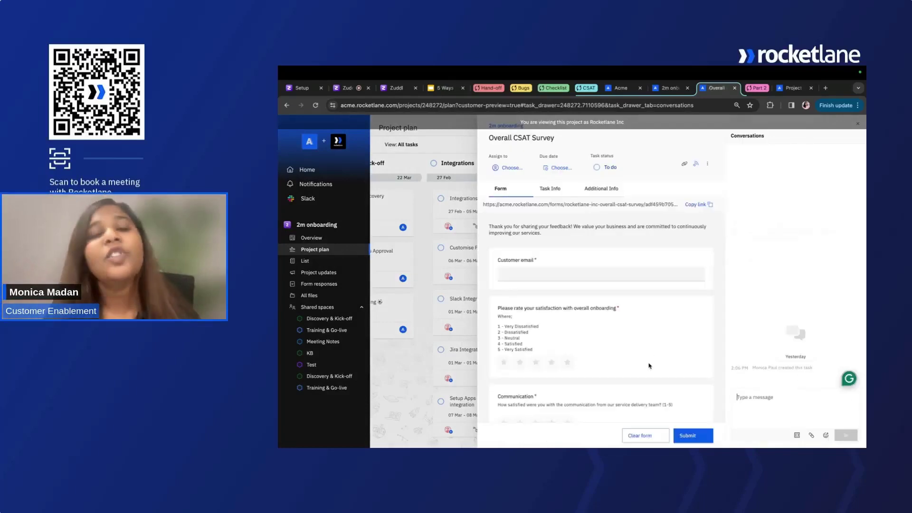
scroll(649, 366, "down", 5)
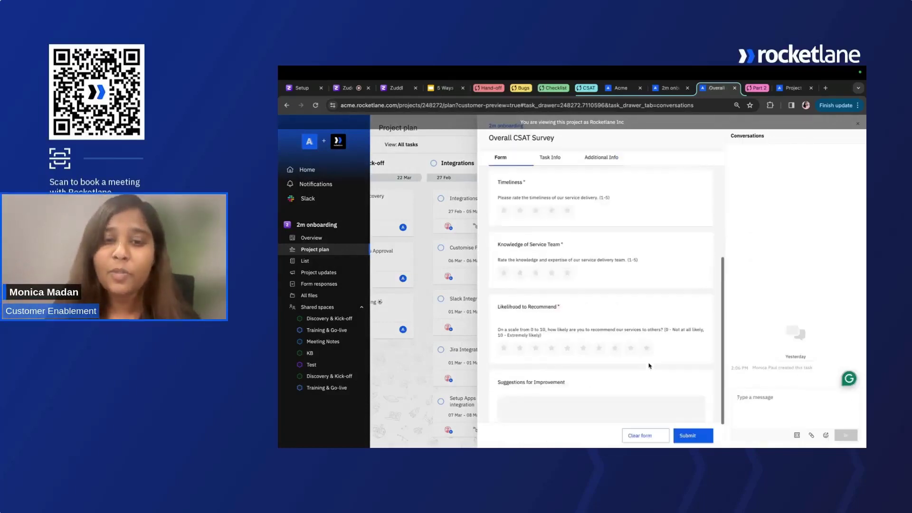
left_click(857, 124)
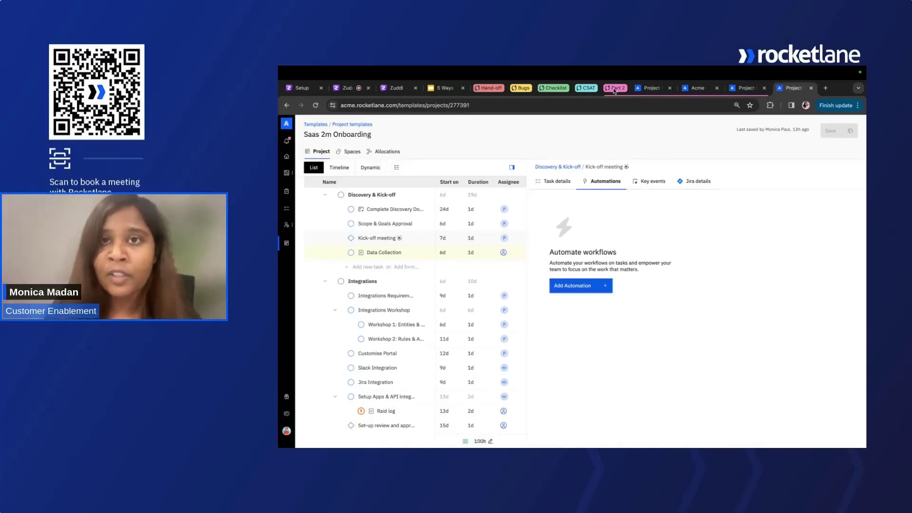
Scroll the template's task list to Training & Go-live, then go to the Project templates list
left_click(653, 90)
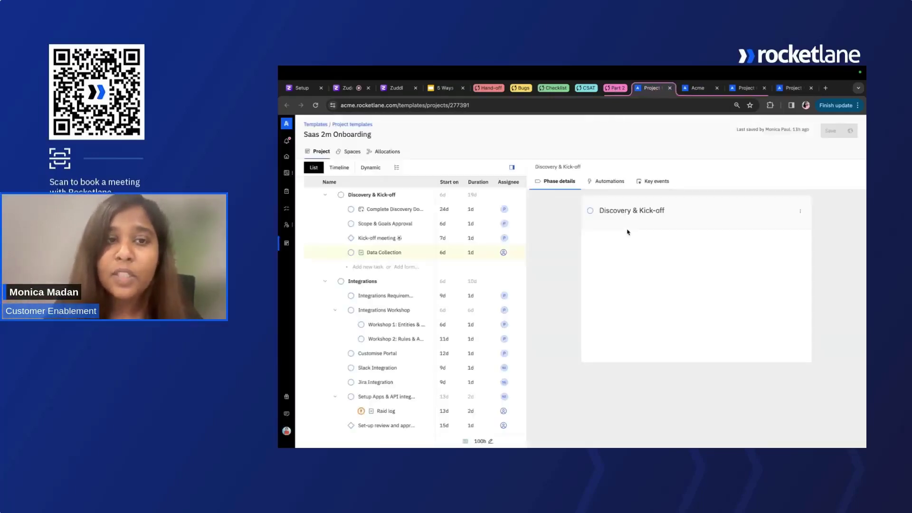
scroll(370, 342, "down", 10)
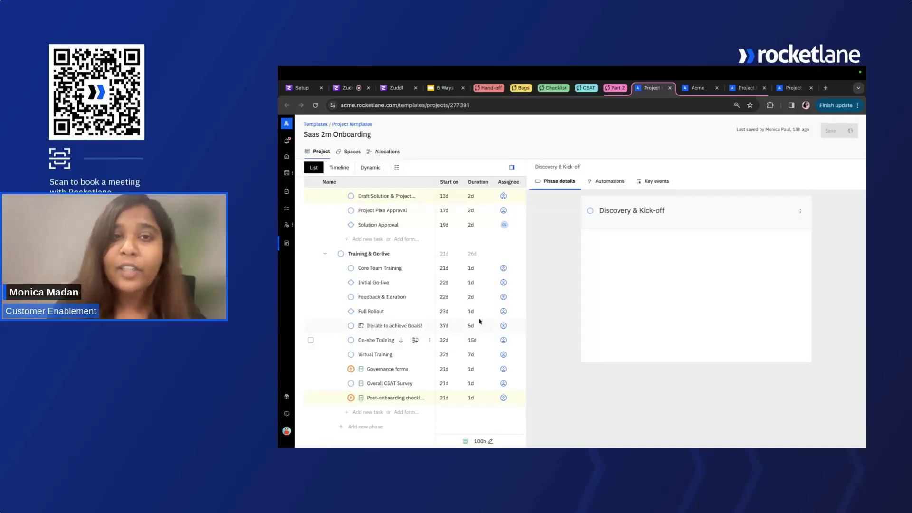
left_click(287, 244)
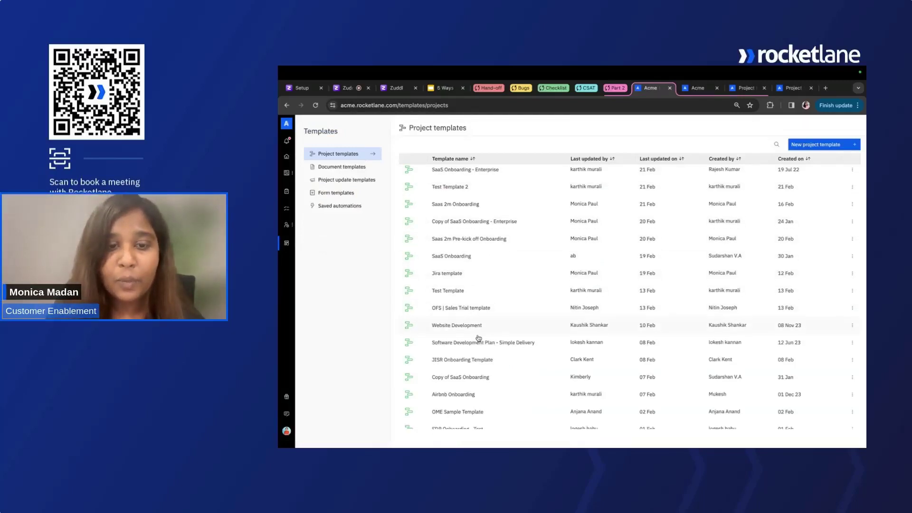
Search the project templates for 'gover', then switch to the Form templates list
scroll(479, 337, "down", 1)
scroll(522, 285, "up", 1)
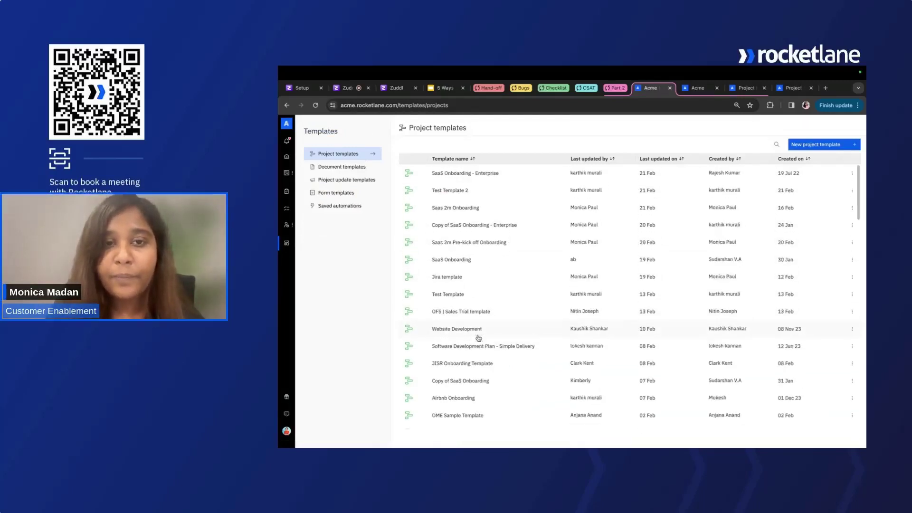
left_click(775, 146)
type("gover")
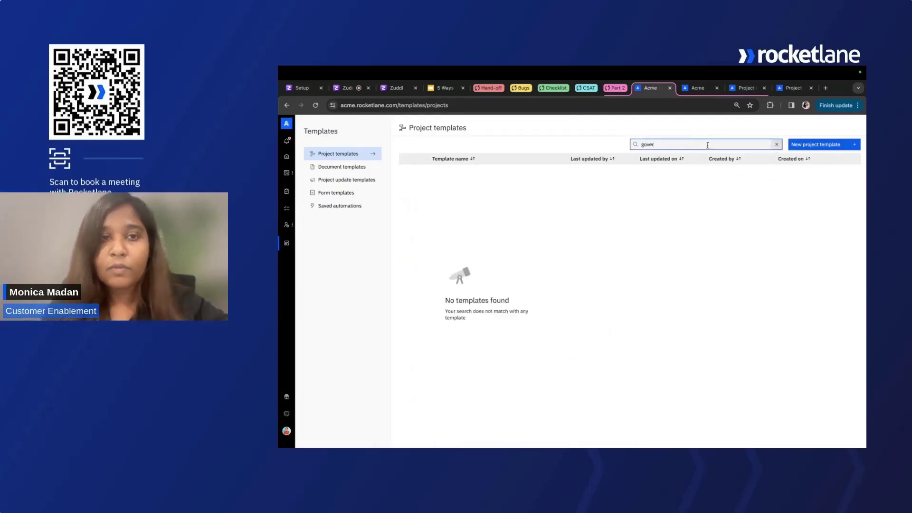
left_click(340, 193)
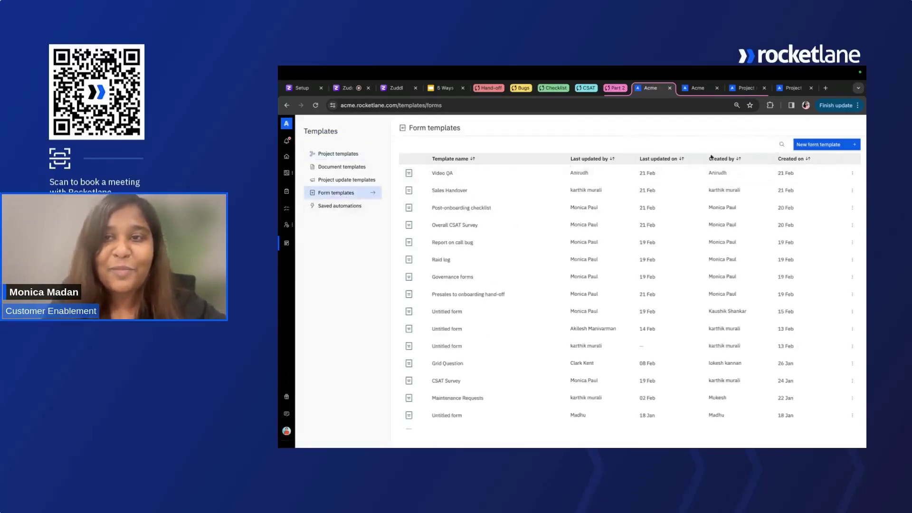
Find 'gove' in form templates, review the Governance forms questions, then go to the 2m onboarding tasks
left_click(780, 147)
type("gove")
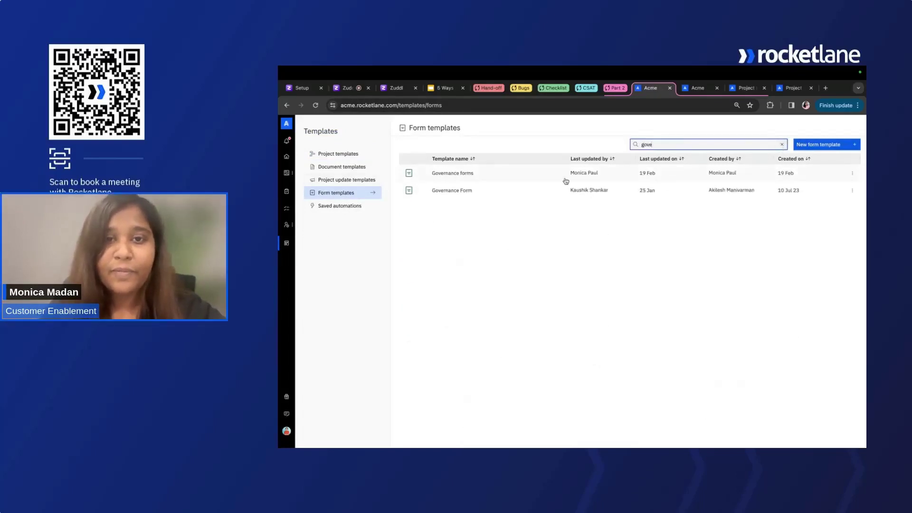
left_click(560, 175)
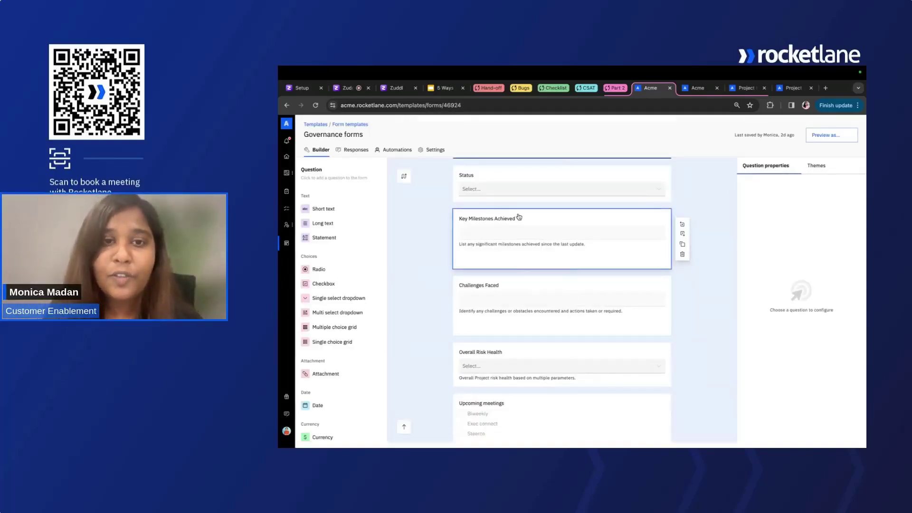
scroll(508, 291, "down", 1)
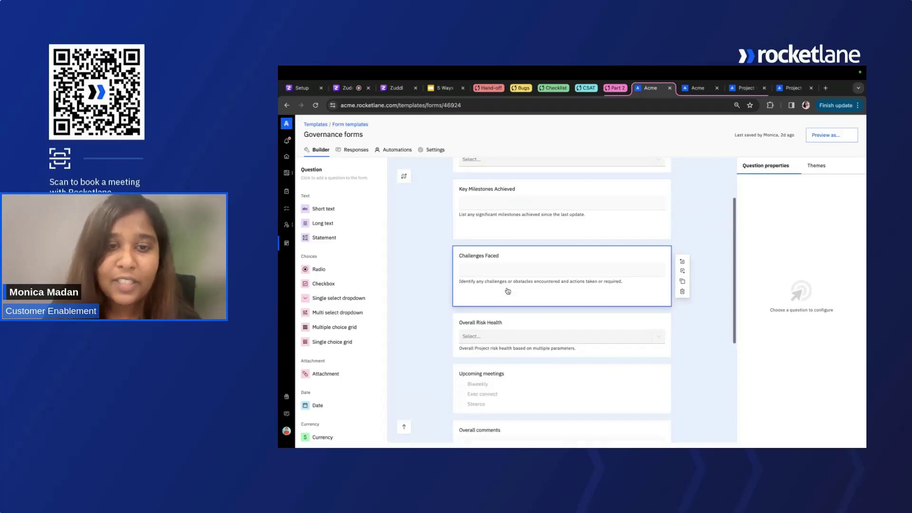
scroll(508, 291, "down", 2)
scroll(519, 338, "up", 5)
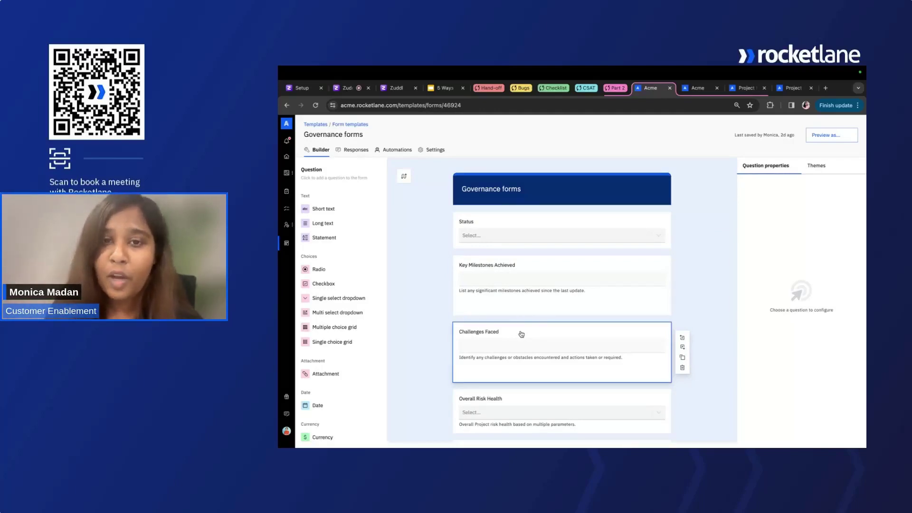
left_click(699, 89)
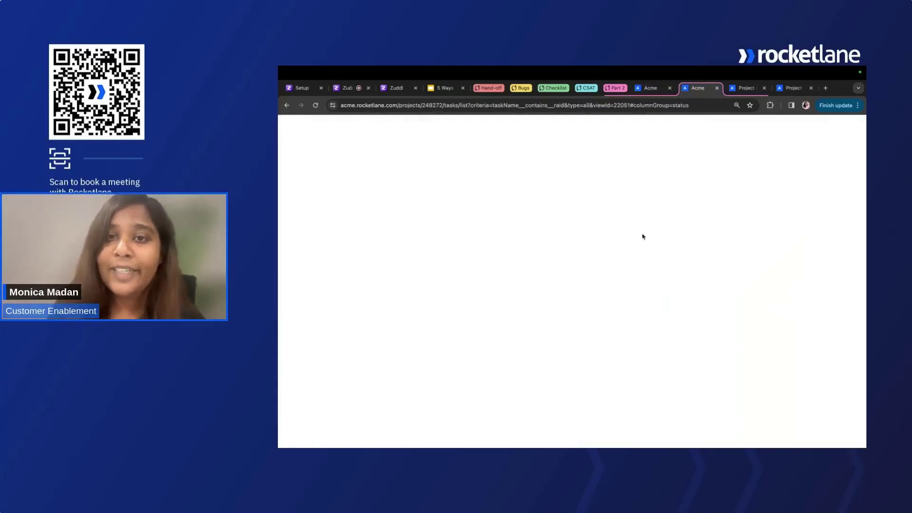
Open the Saas 2m Onboarding project template from the project templates list
left_click(651, 88)
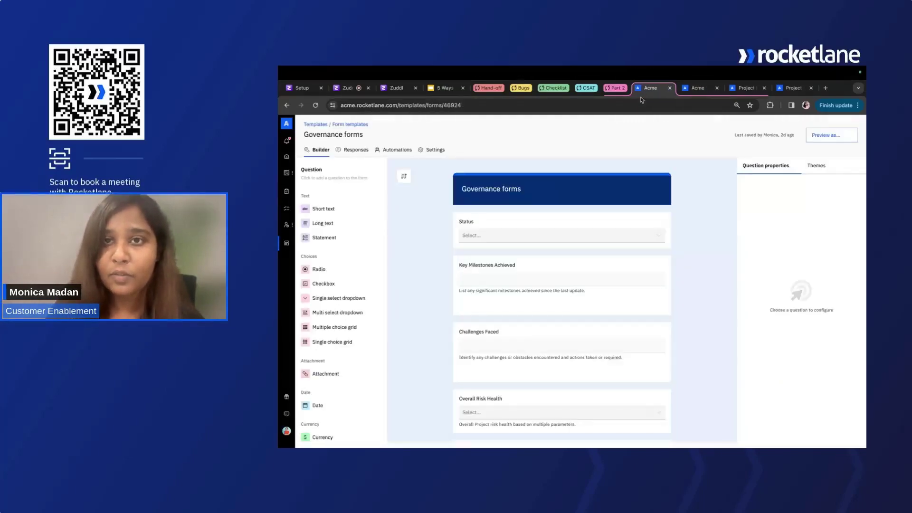
left_click(286, 243)
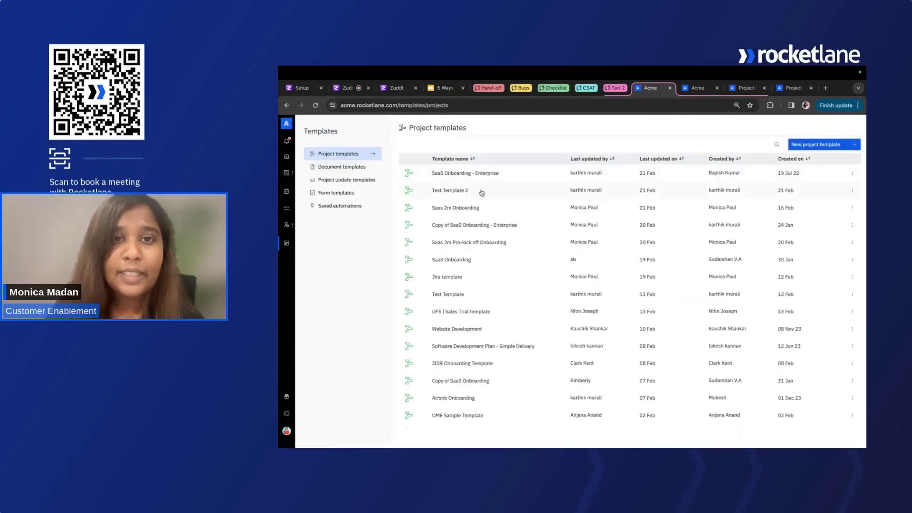
left_click(480, 211)
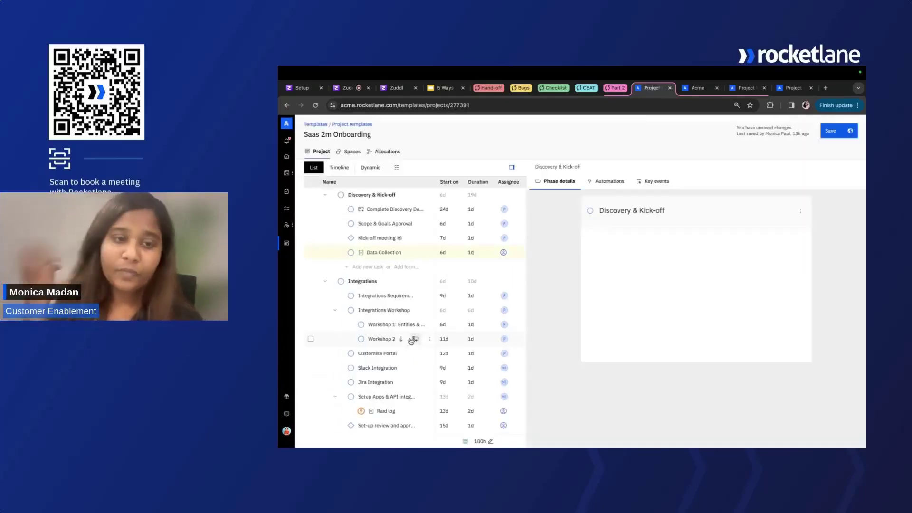
scroll(411, 341, "down", 10)
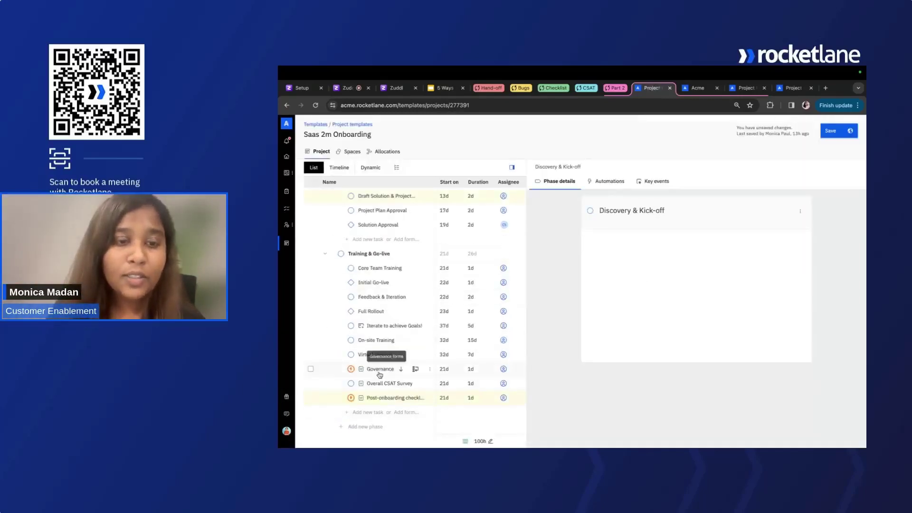
Review the two automations on the Governance forms task, then return to the Raid log tasks
left_click(380, 375)
left_click(606, 181)
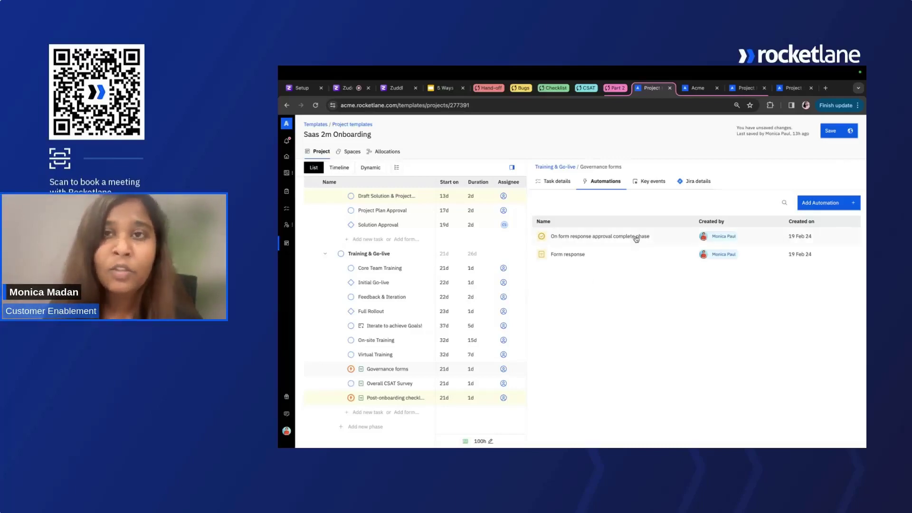
left_click(696, 89)
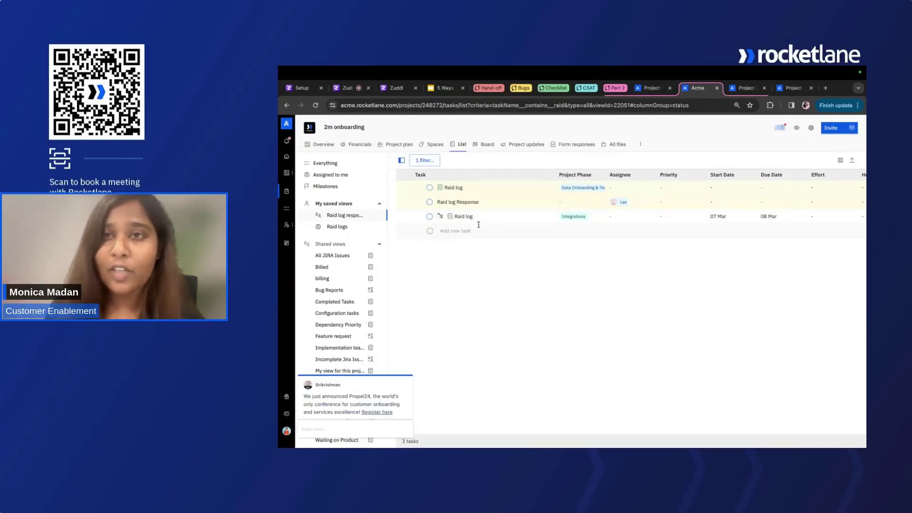
left_click(461, 146)
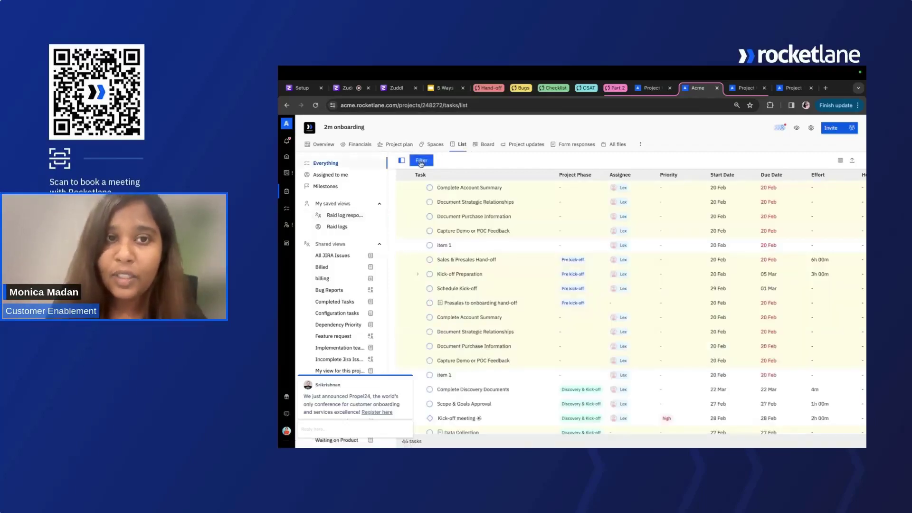
left_click(345, 216)
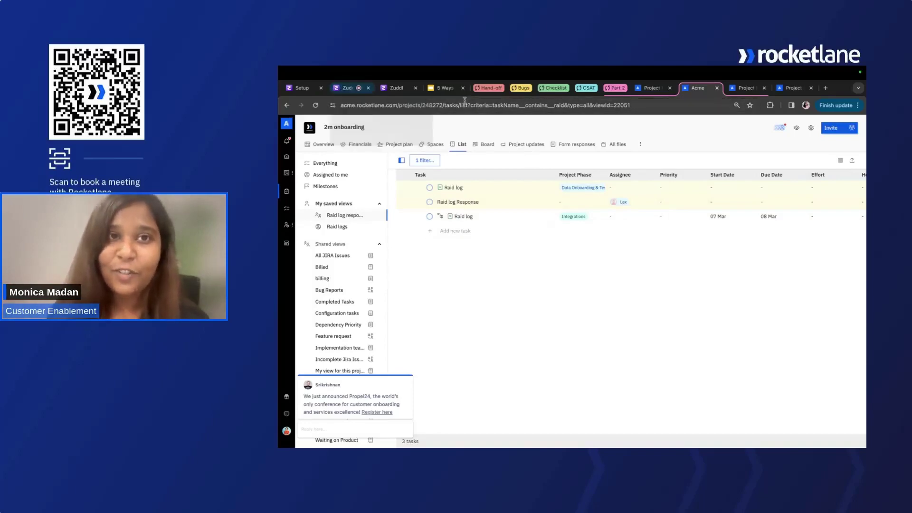
Start the '5 Ways' forms deck slideshow at slide 5, 'Introducing Rocketlane Academy'
left_click(440, 88)
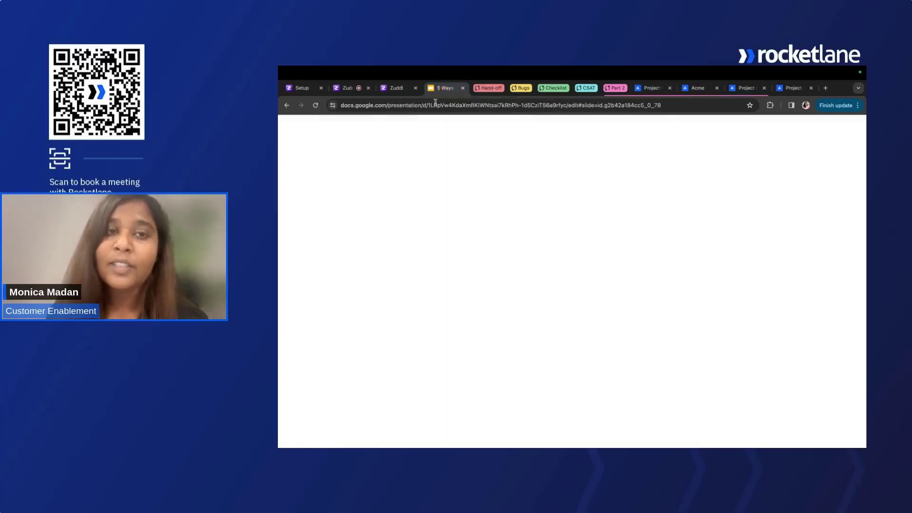
left_click(327, 354)
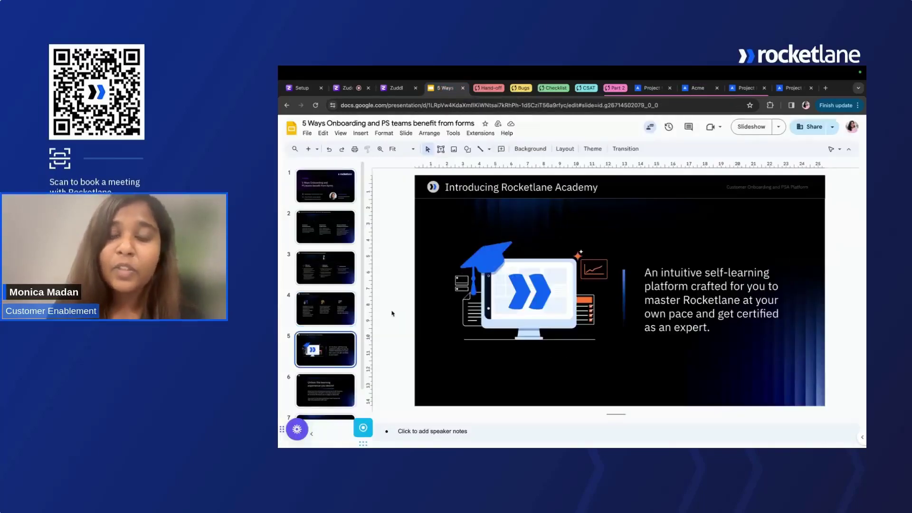
left_click(752, 126)
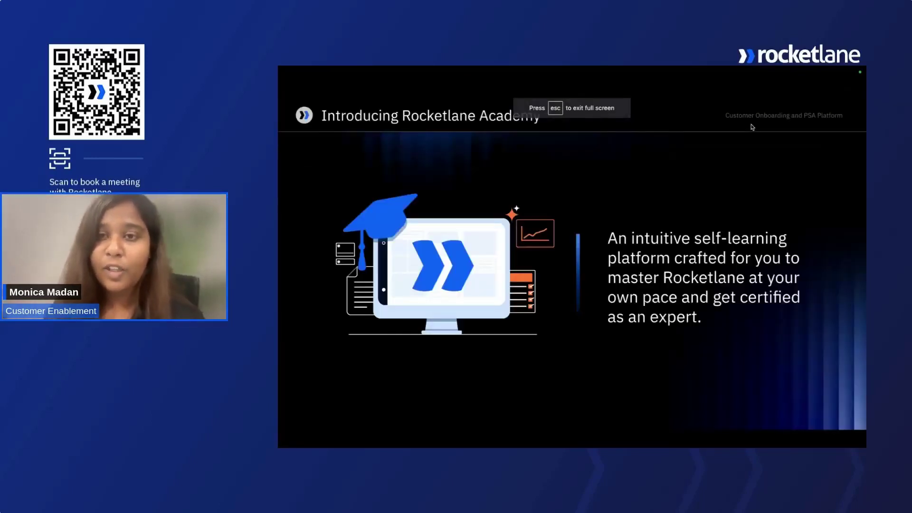